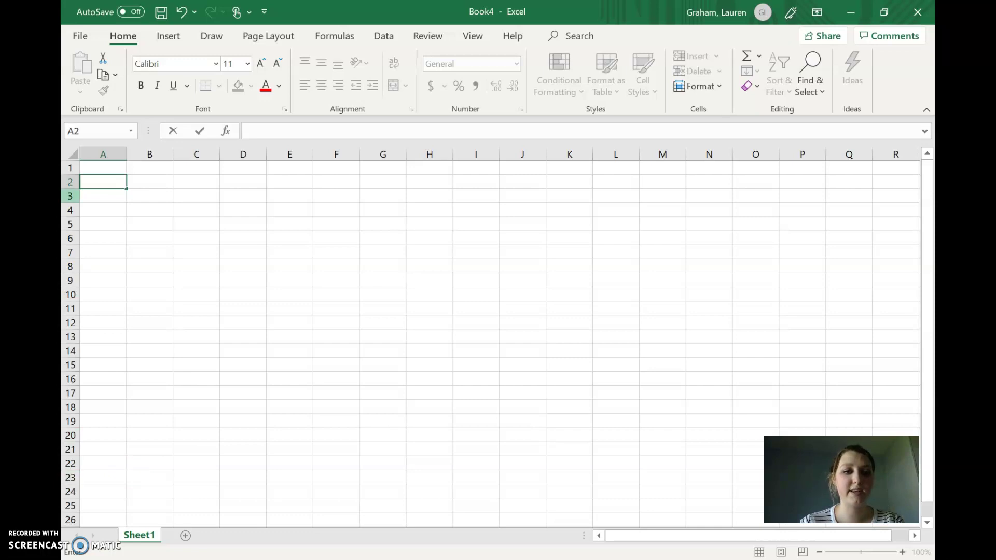
Step: Center the contents of every cell in the worksheet
{"action": "left_click", "coordinate": [77, 155]}
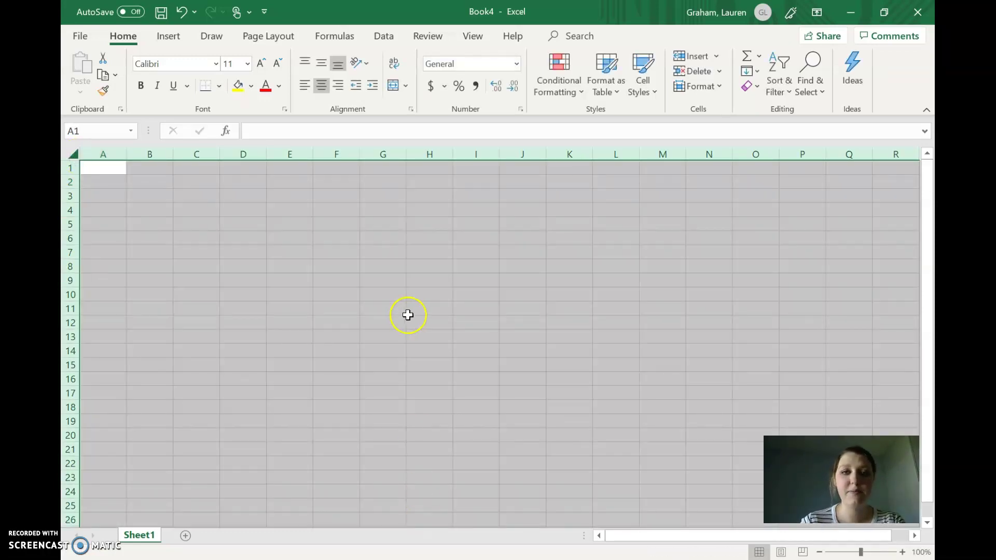
{"action": "left_click", "coordinate": [320, 85]}
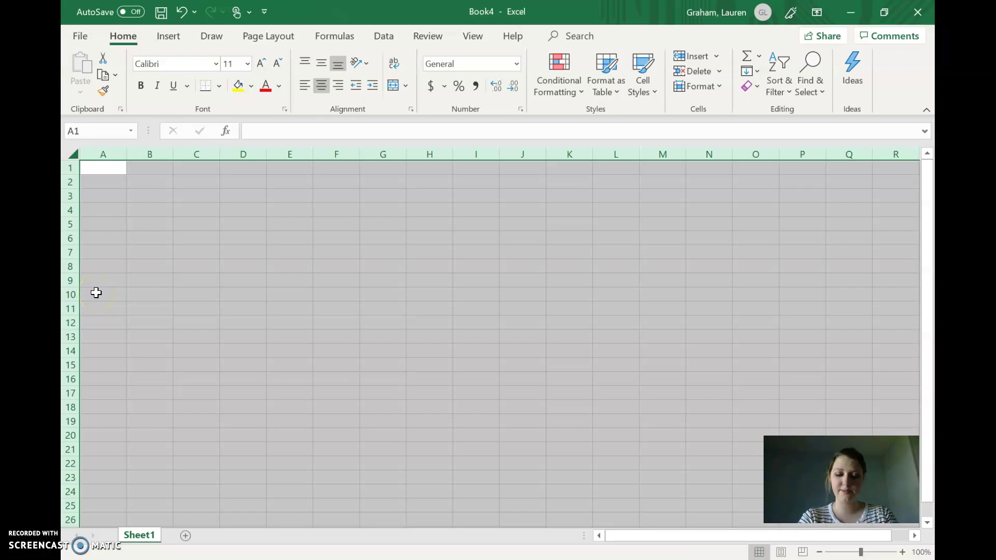
Step: Enter the labels p in cell A1 and q in cell A2
{"action": "left_click", "coordinate": [117, 172]}
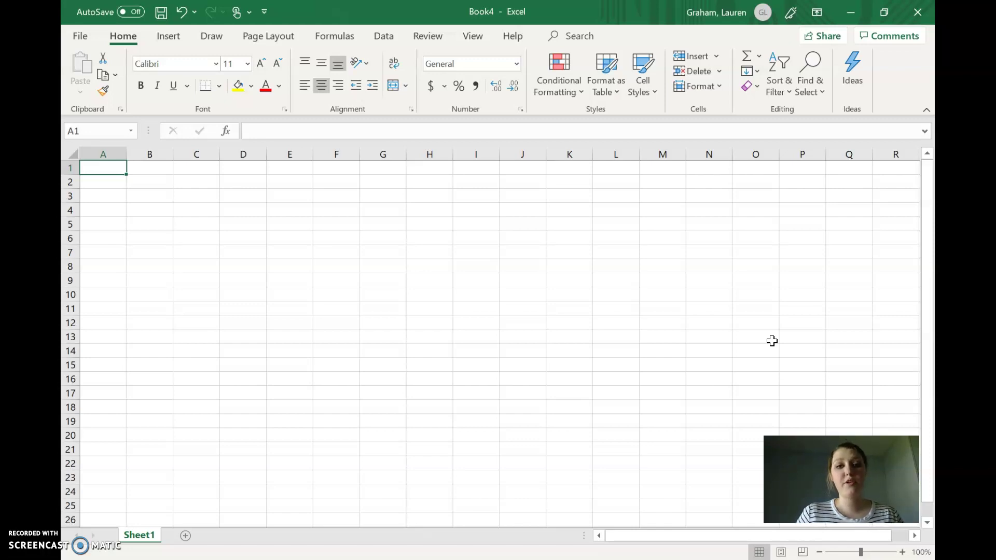
{"action": "type", "text": "p"}
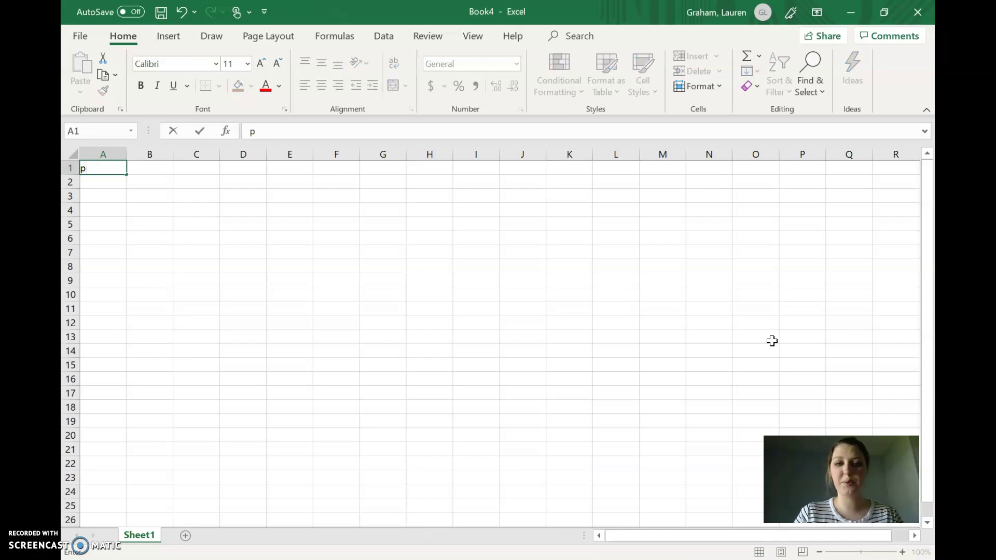
{"action": "key", "text": "Return"}
{"action": "type", "text": "q"}
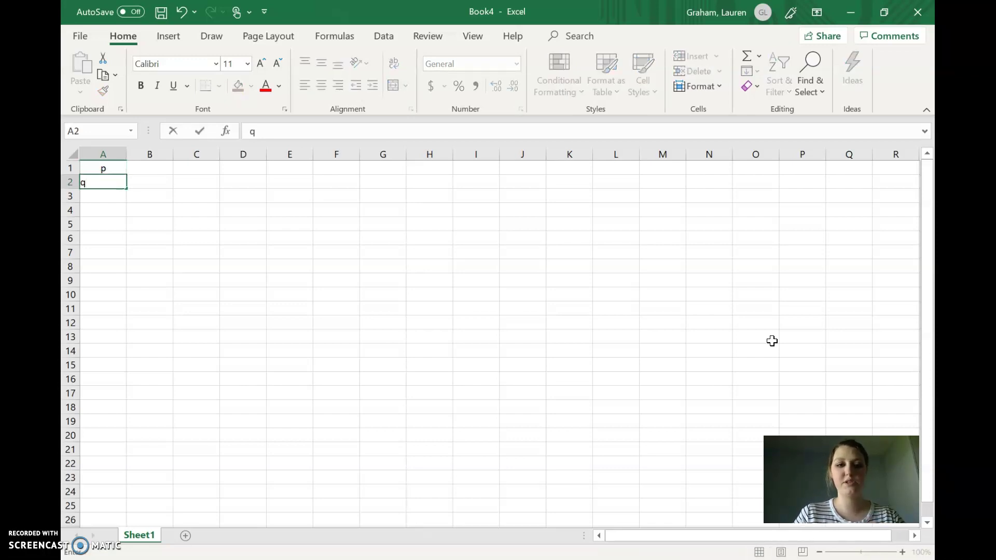
{"action": "key", "text": "Return"}
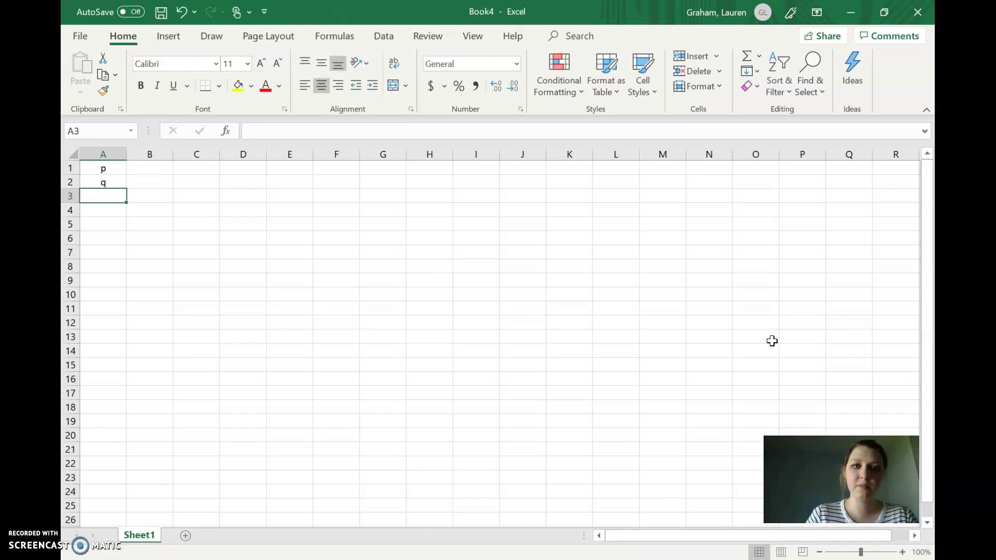
Step: Enter .5 as the value of p in cell B1
{"action": "left_click", "coordinate": [163, 171]}
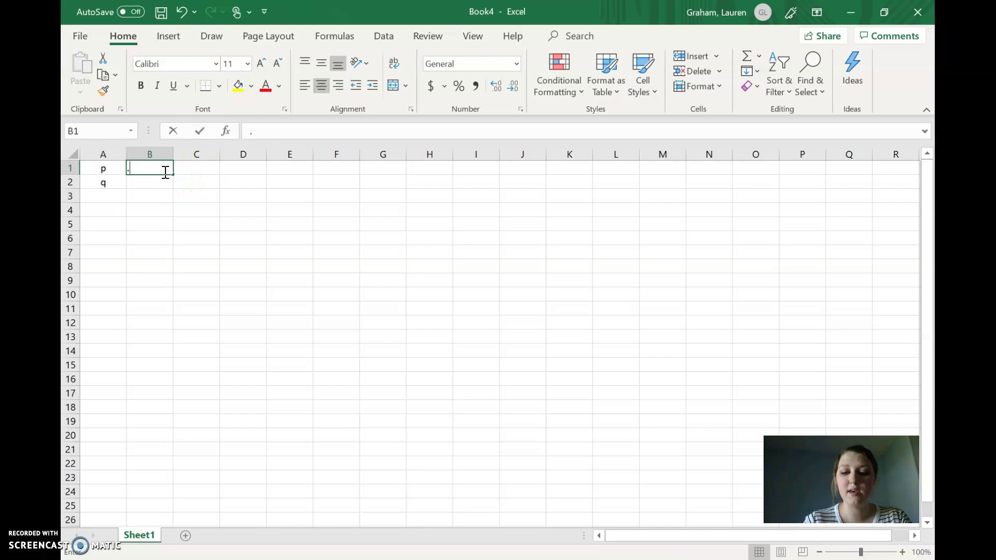
{"action": "type", "text": ".5"}
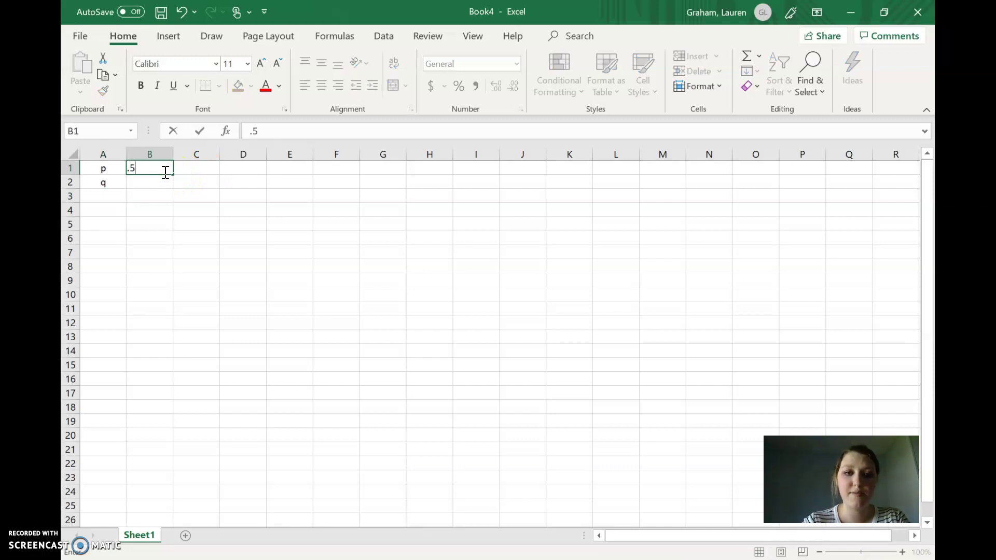
{"action": "key", "text": "Return"}
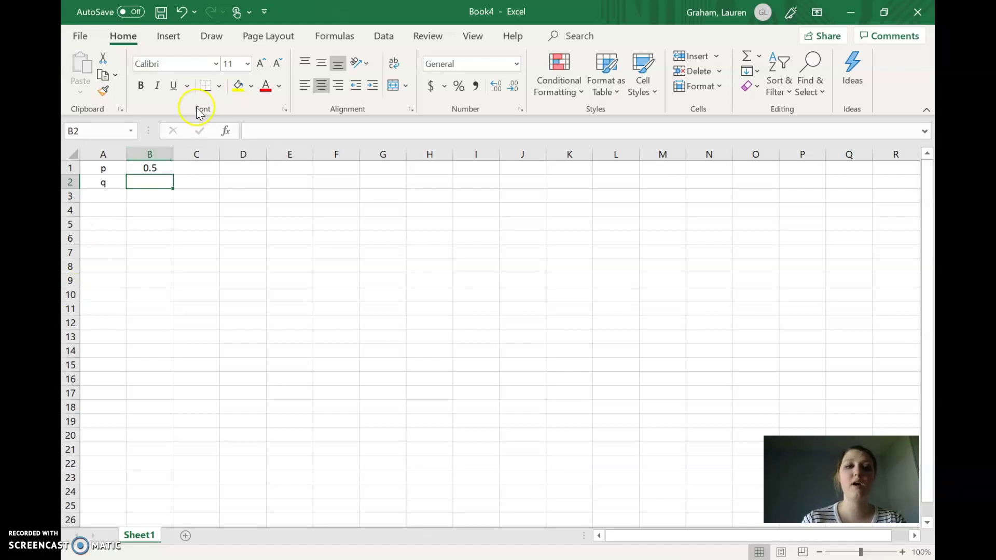
Step: Calculate q in cell B2 with the formula =1-B1
{"action": "left_click", "coordinate": [316, 130]}
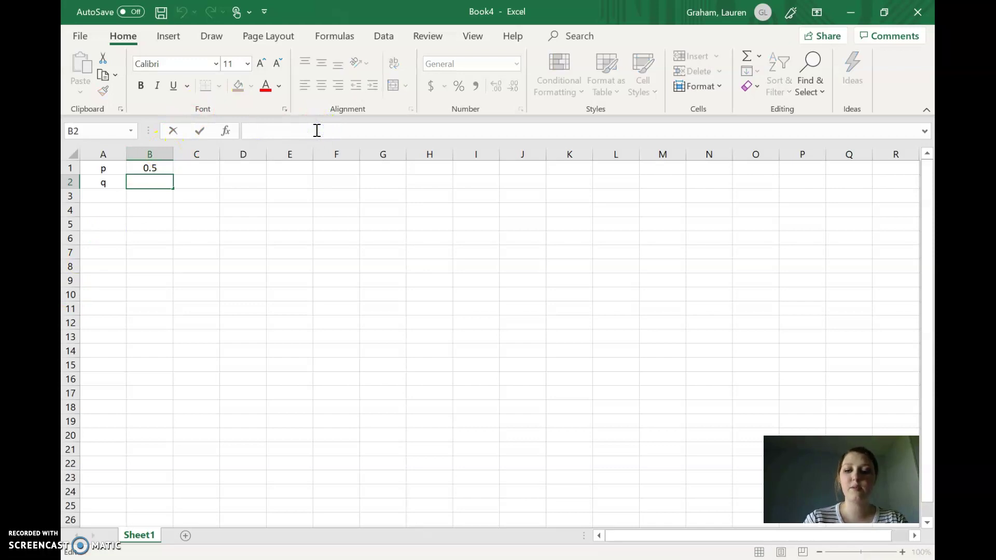
{"action": "type", "text": "="}
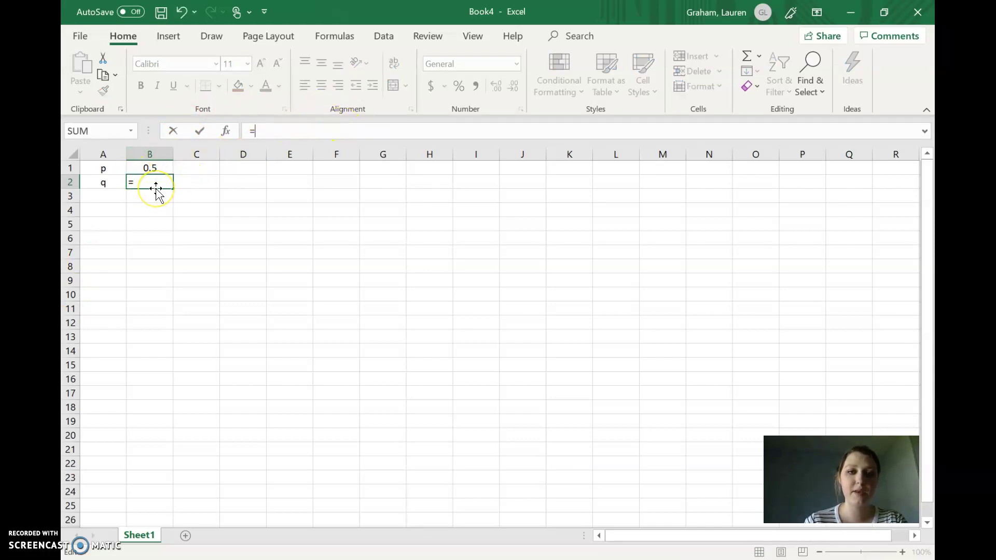
{"action": "left_click", "coordinate": [152, 168]}
{"action": "key", "text": "BackSpace"}
{"action": "key", "text": "BackSpace"}
{"action": "type", "text": "1-"}
{"action": "left_click", "coordinate": [158, 168]}
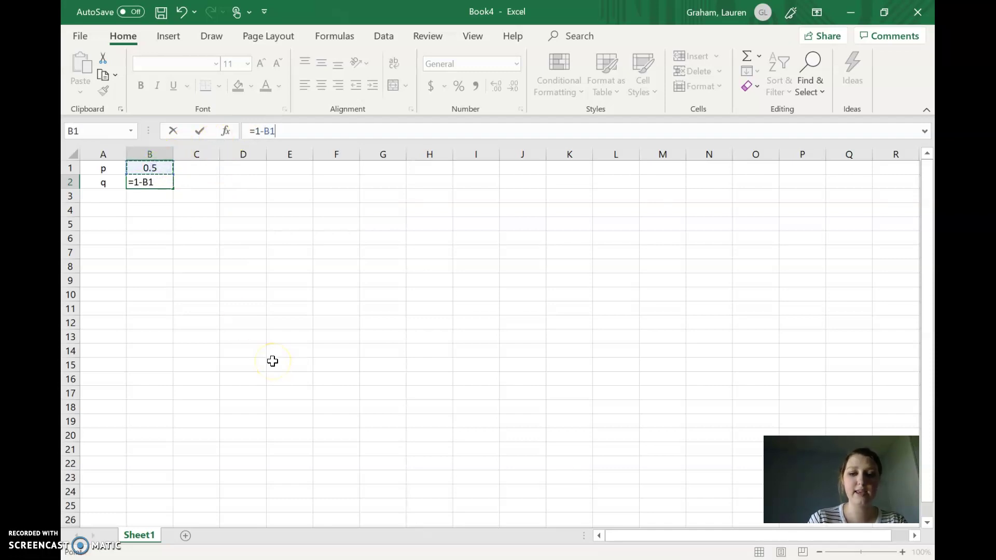
{"action": "key", "text": "Return"}
Step: Test the q formula by setting p in B1 to .9, and restore p to .5
{"action": "left_click", "coordinate": [162, 168]}
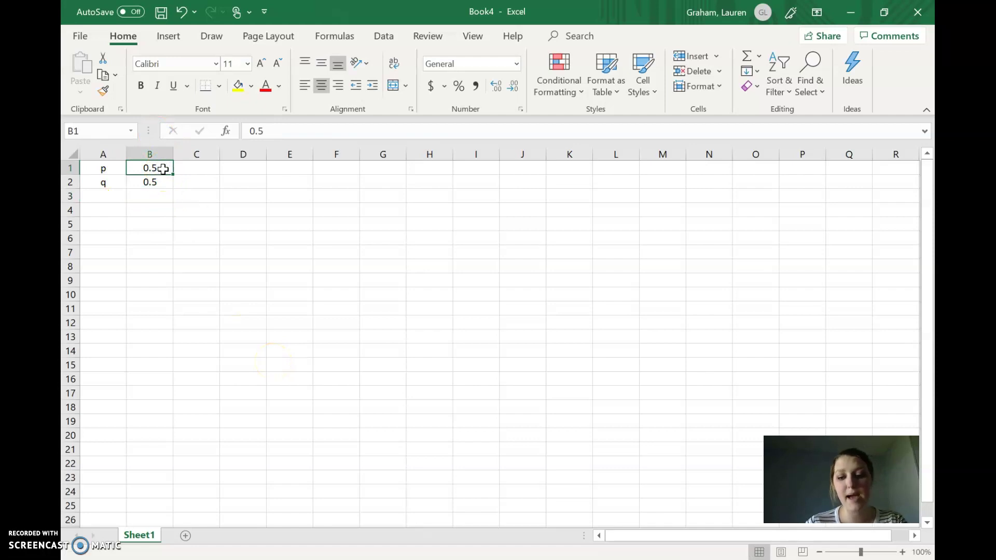
{"action": "key", "text": "BackSpace"}
{"action": "type", "text": ".9"}
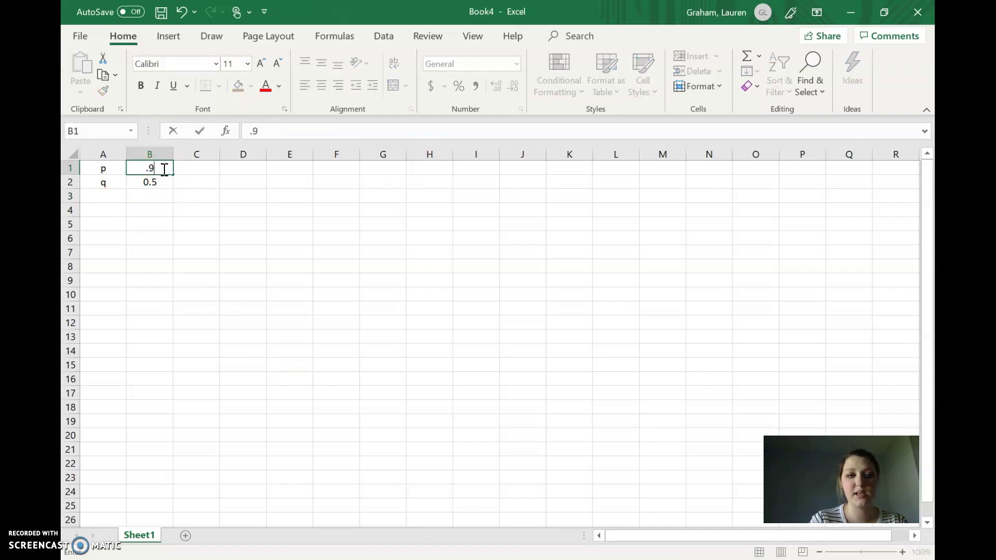
{"action": "key", "text": "Return"}
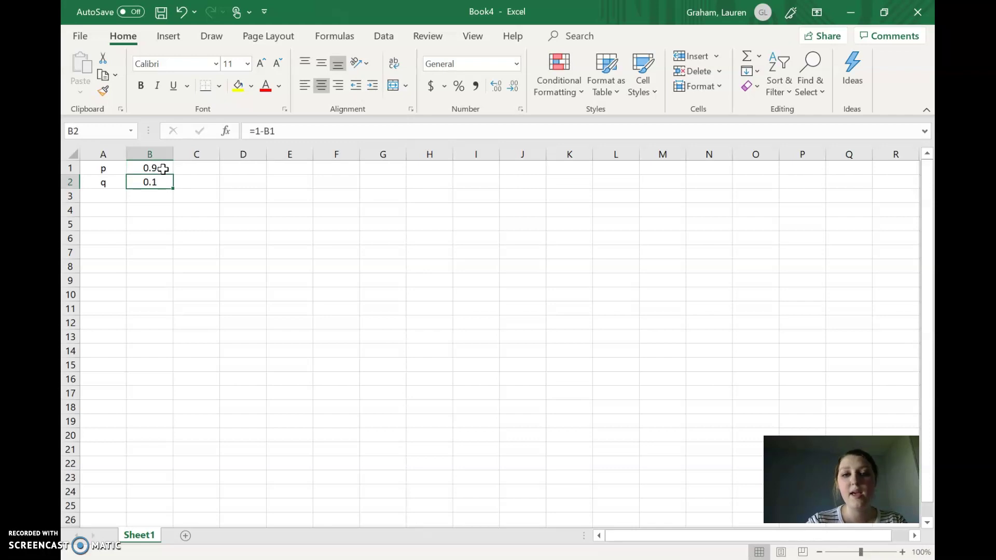
{"action": "left_click", "coordinate": [163, 169]}
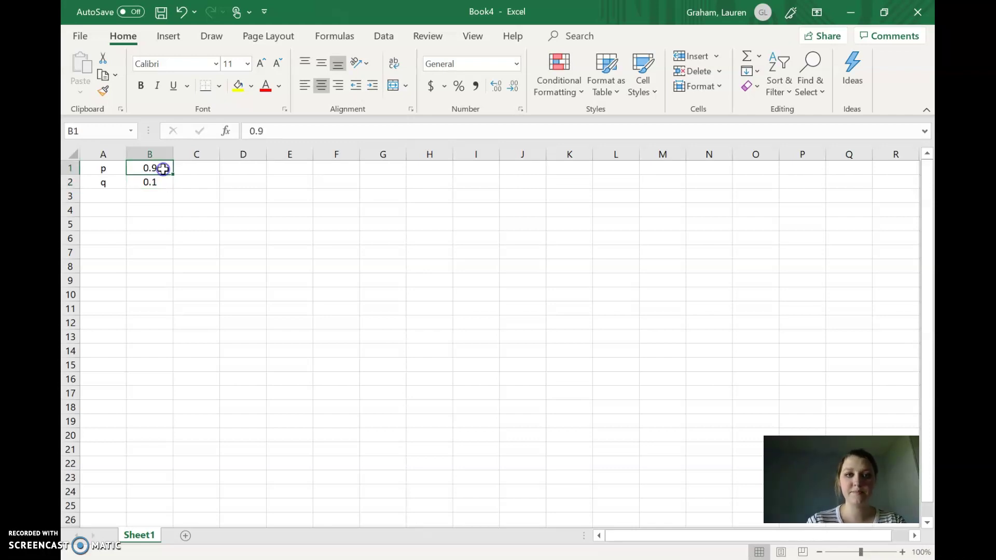
{"action": "key", "text": "BackSpace"}
{"action": "type", "text": ".5"}
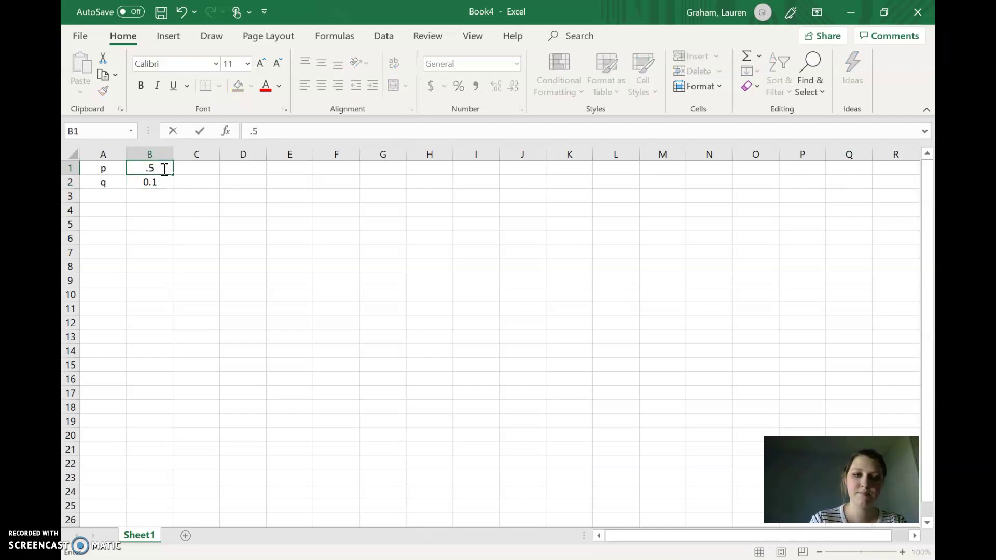
{"action": "key", "text": "Return"}
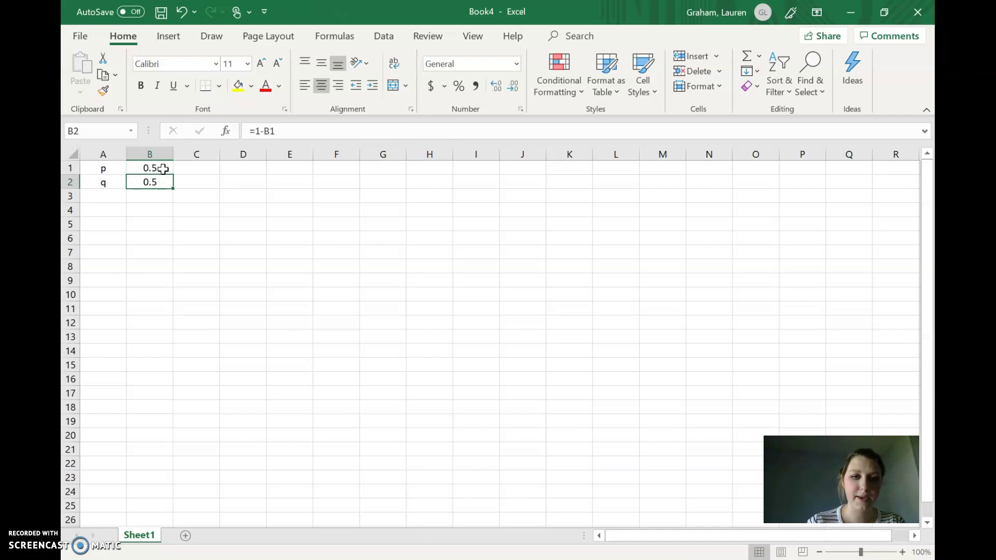
Step: Enter the formula =IF(RAND()<=B1,"A","B") in cell C4 to pick A or B at random according to p
{"action": "left_click", "coordinate": [110, 225]}
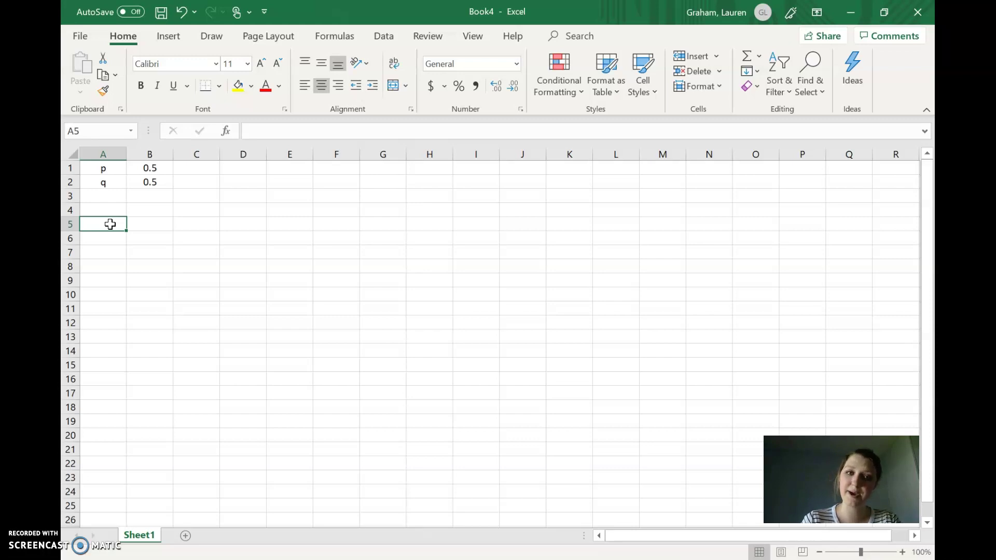
{"action": "left_click", "coordinate": [181, 210]}
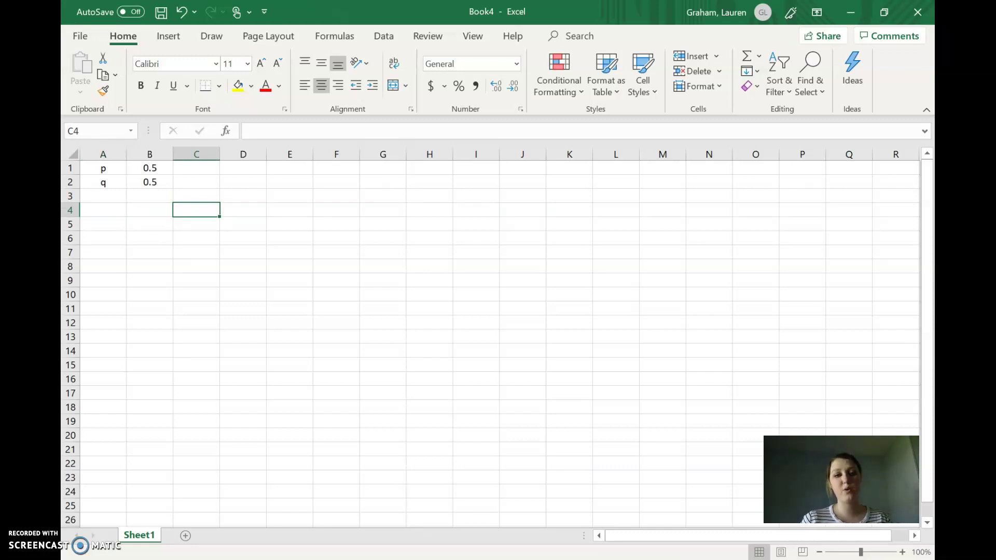
{"action": "left_click", "coordinate": [258, 133]}
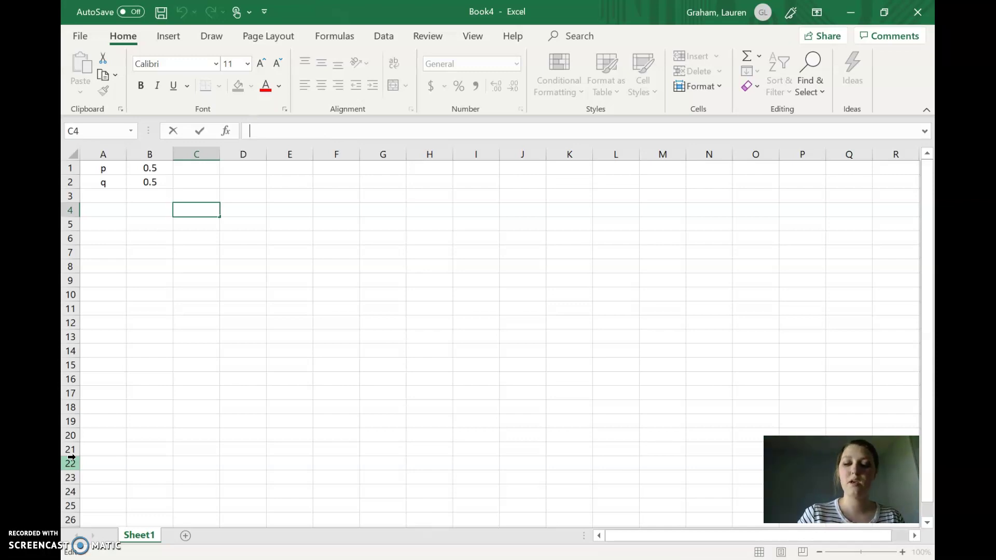
{"action": "type", "text": "="}
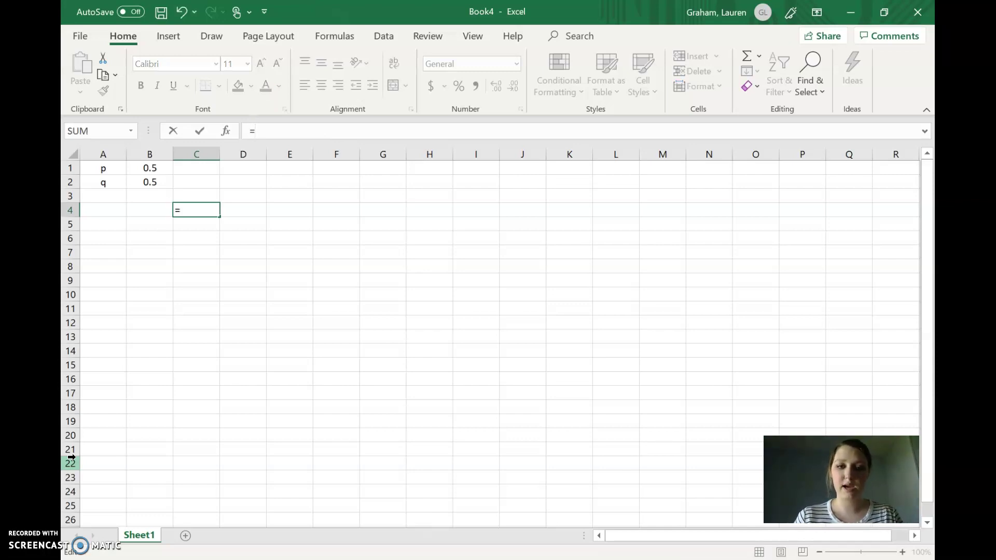
{"action": "type", "text": "if"}
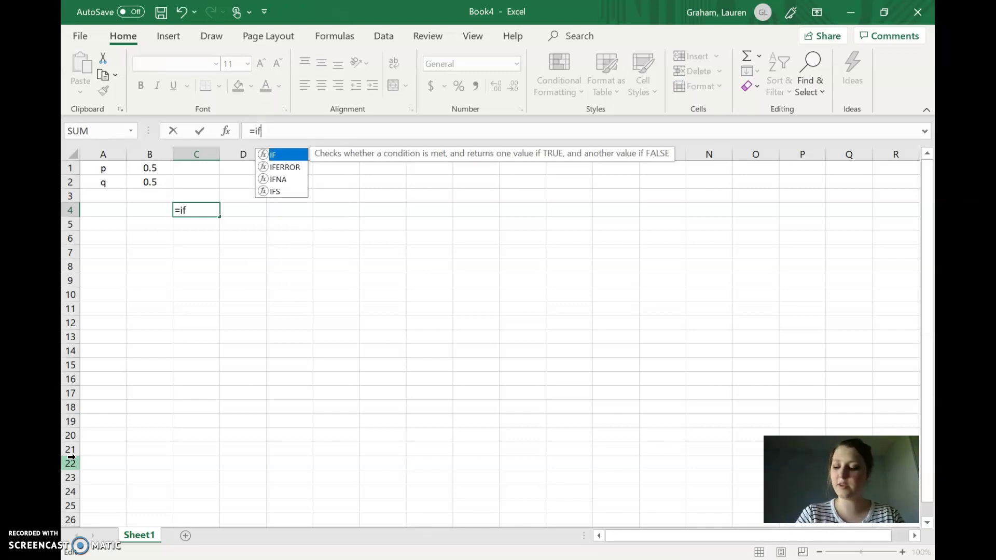
{"action": "type", "text": "("}
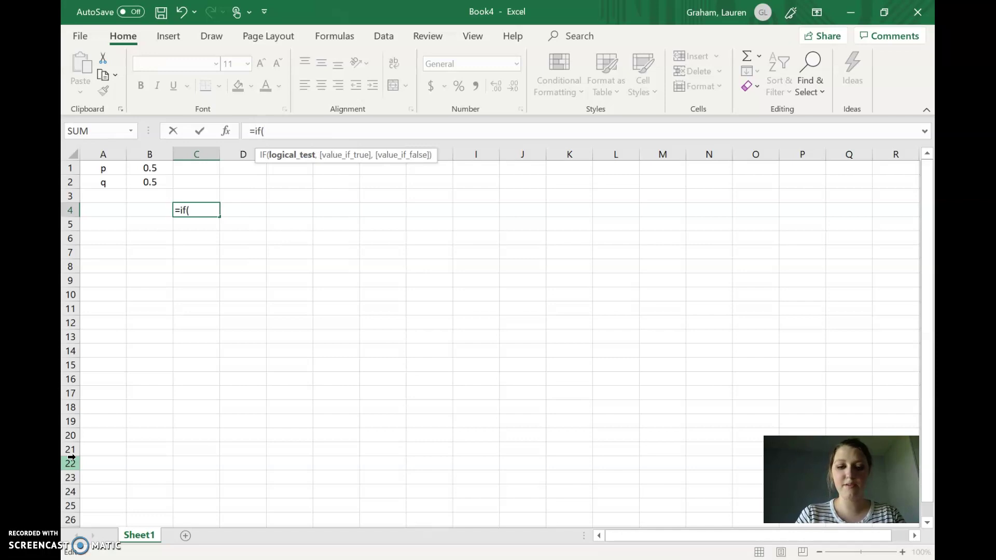
{"action": "type", "text": "rand"}
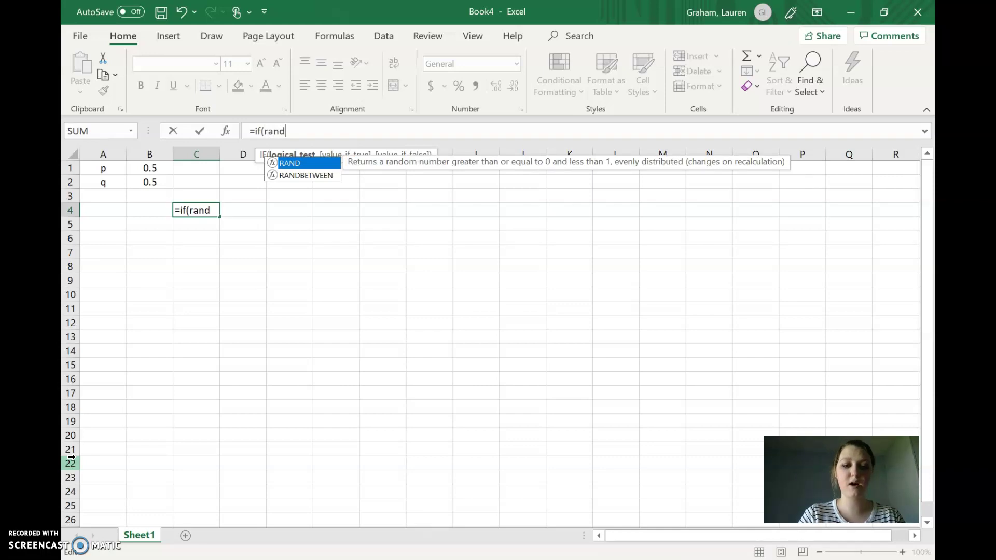
{"action": "type", "text": "()<="}
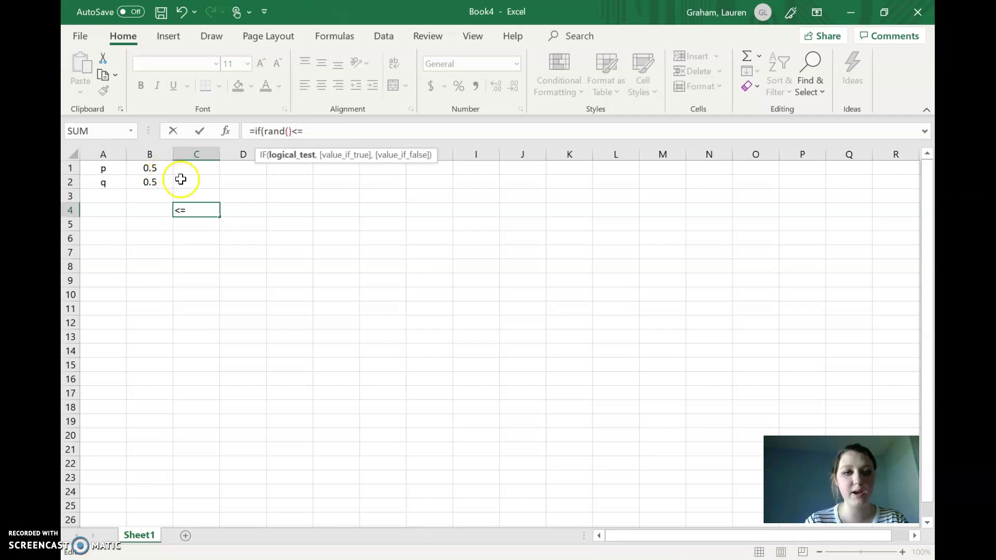
{"action": "left_click", "coordinate": [162, 169]}
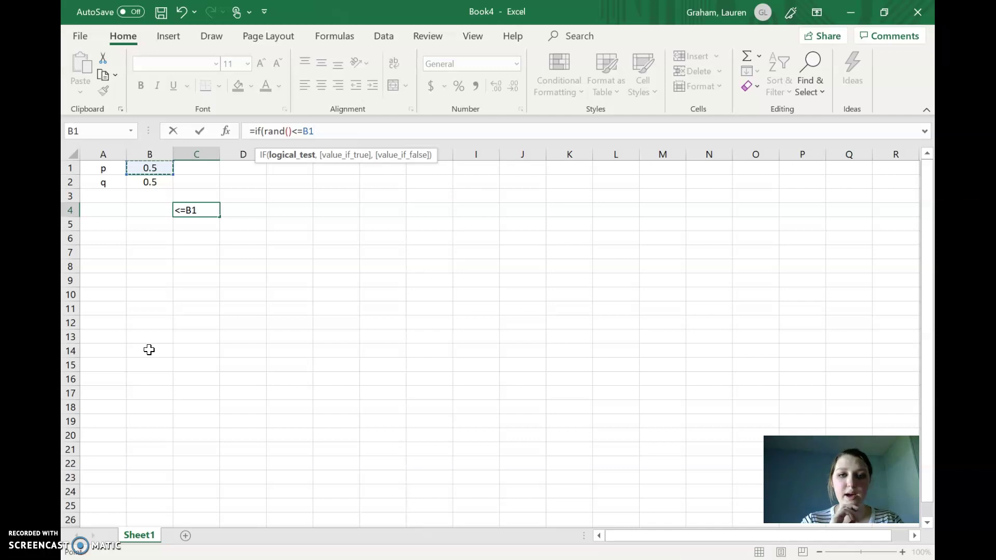
{"action": "type", "text": ",\"A"}
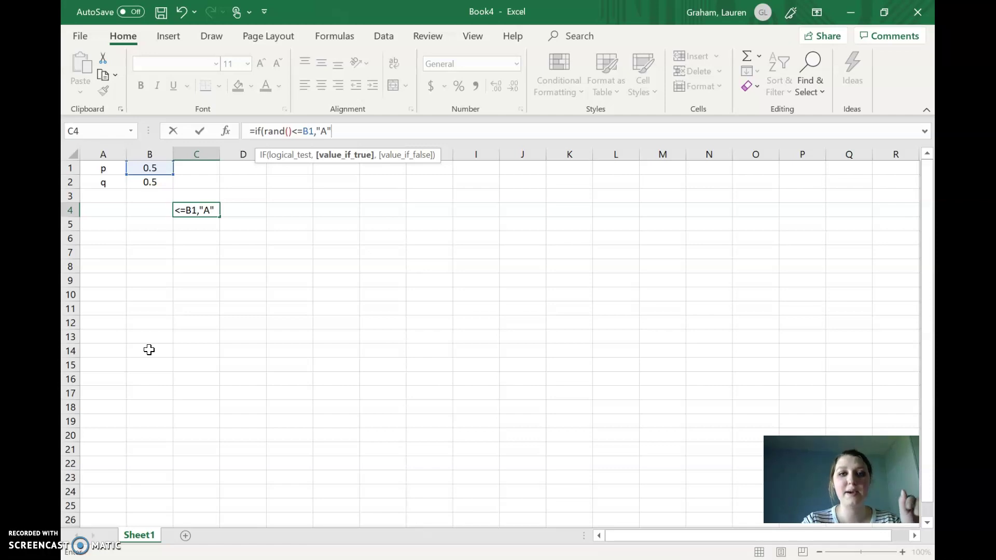
{"action": "type", "text": ",\"B"}
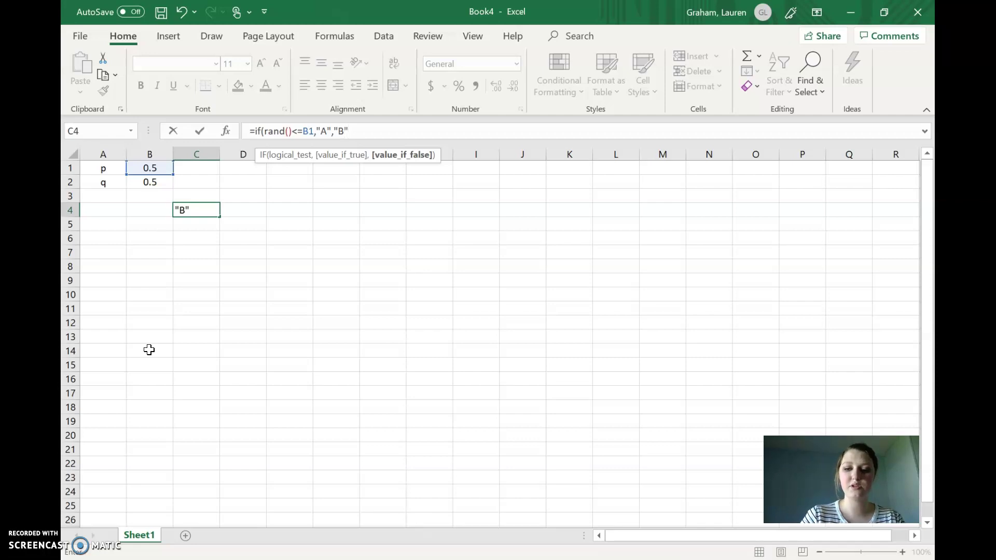
{"action": "type", "text": ")"}
{"action": "key", "text": "Return"}
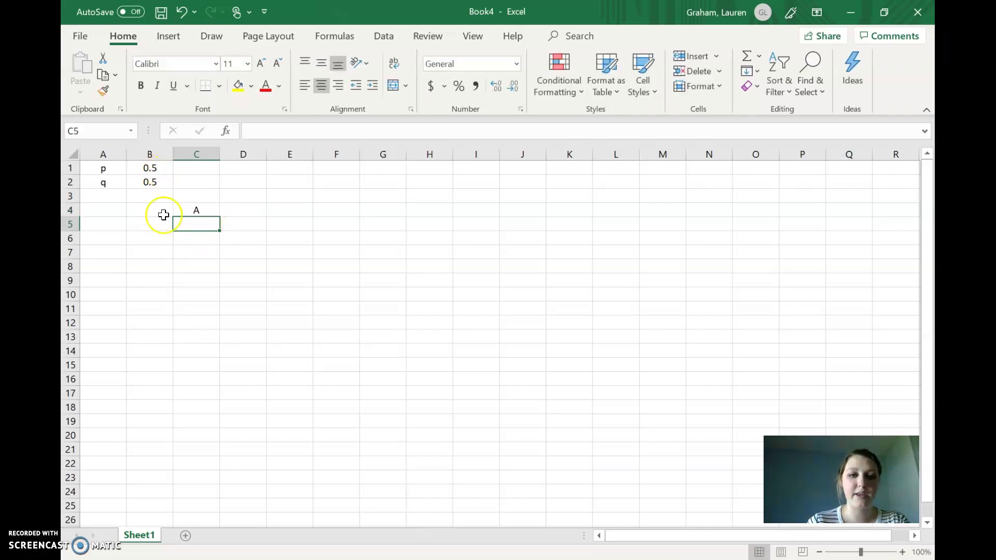
Step: Try filling the C4 formula down column C through row 25, and undo the fill while keeping the formula in C4
{"action": "left_click", "coordinate": [206, 209]}
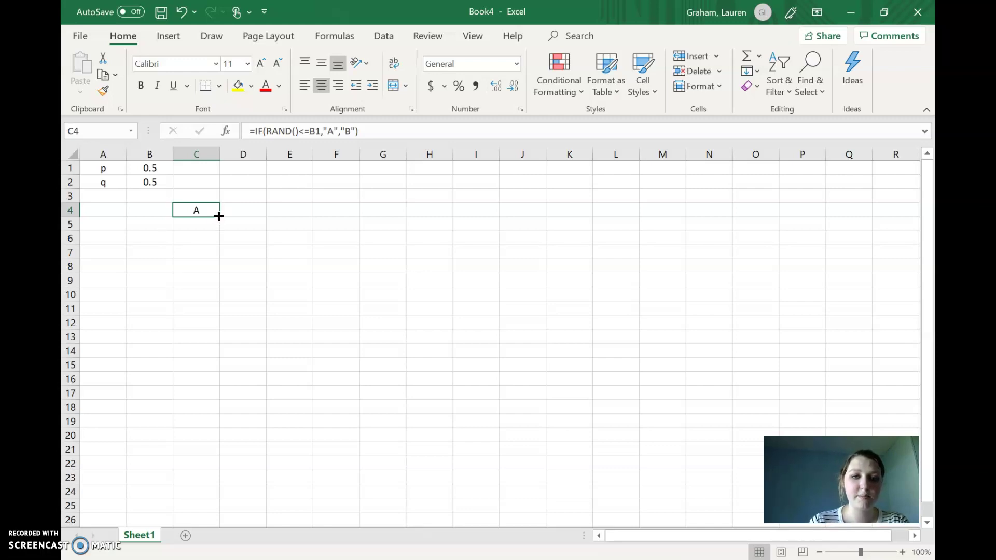
{"action": "left_click_drag", "start_coordinate": [218, 215], "coordinate": [221, 509]}
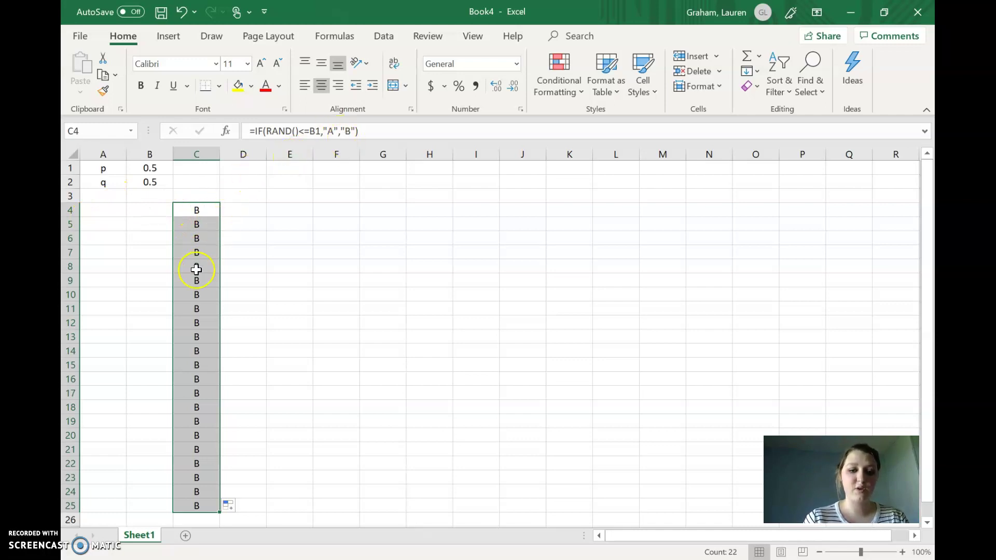
{"action": "key", "text": "ctrl+z"}
{"action": "key", "text": "ctrl+z"}
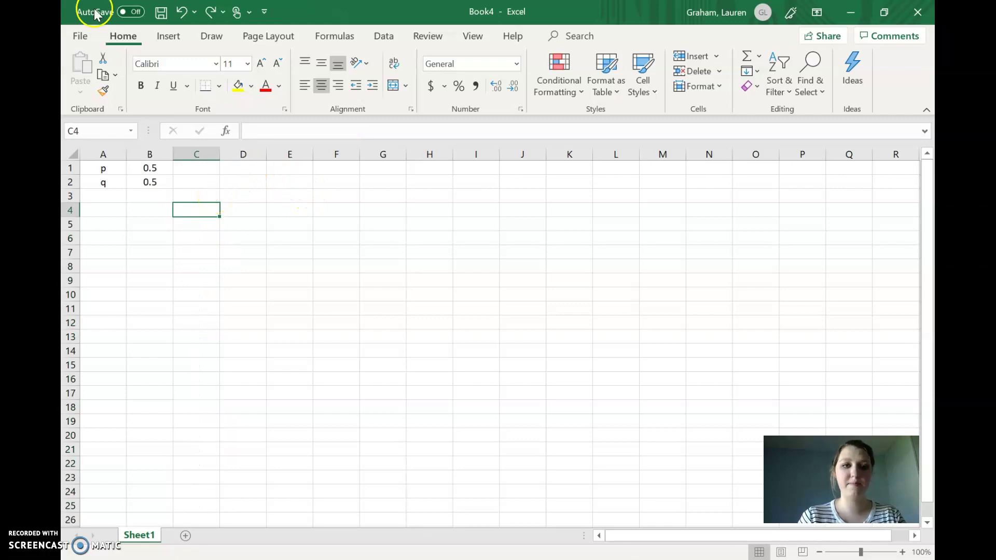
{"action": "left_click", "coordinate": [208, 11]}
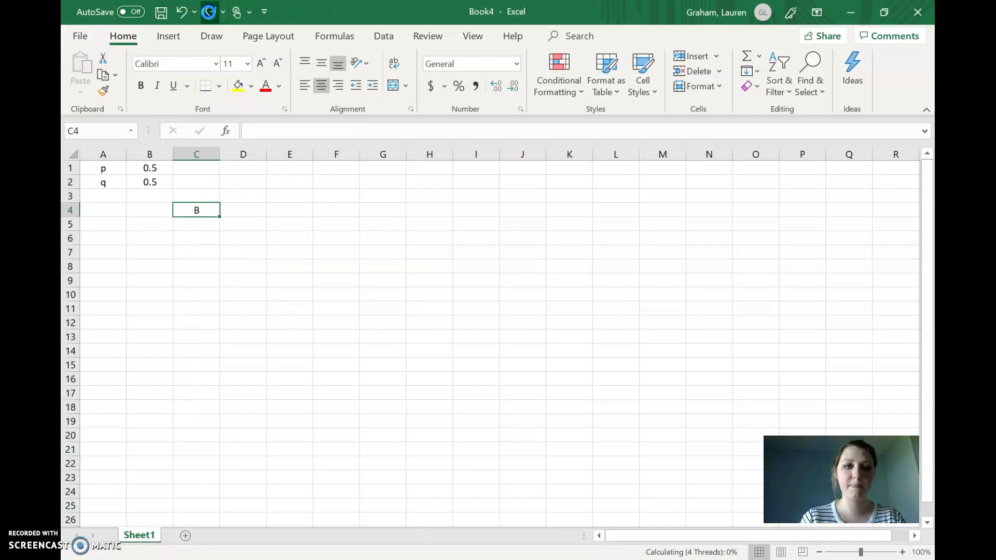
Step: Lock the row reference to p in the C4 formula as B$1, and fill the formula down column C through row 25
{"action": "left_click", "coordinate": [315, 132]}
{"action": "type", "text": "$"}
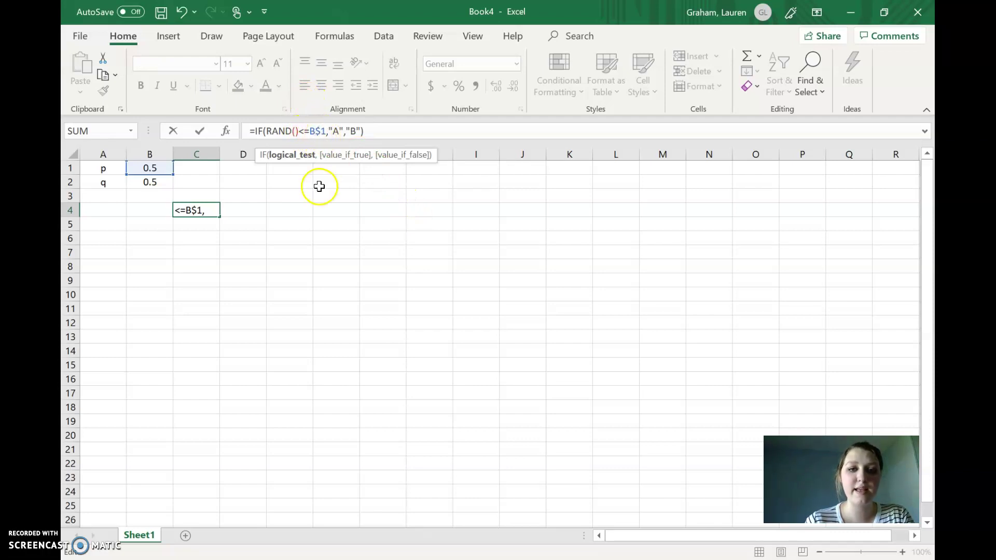
{"action": "key", "text": "Return"}
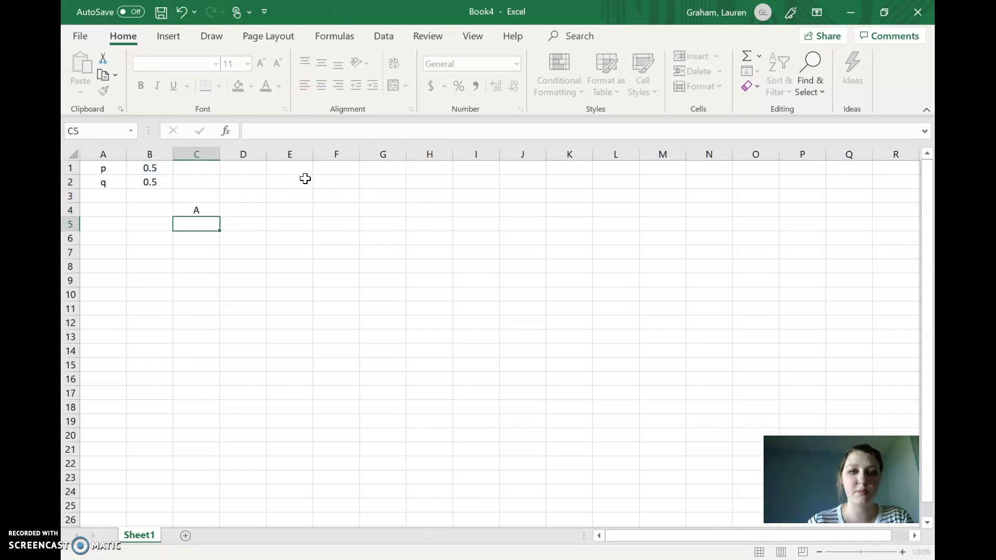
{"action": "left_click", "coordinate": [203, 210]}
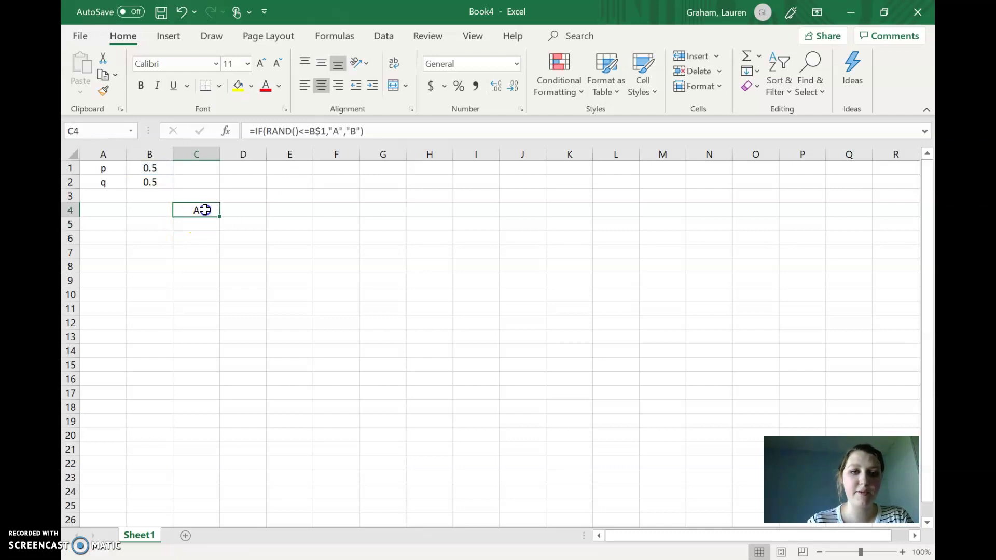
{"action": "left_click_drag", "start_coordinate": [219, 218], "coordinate": [211, 508]}
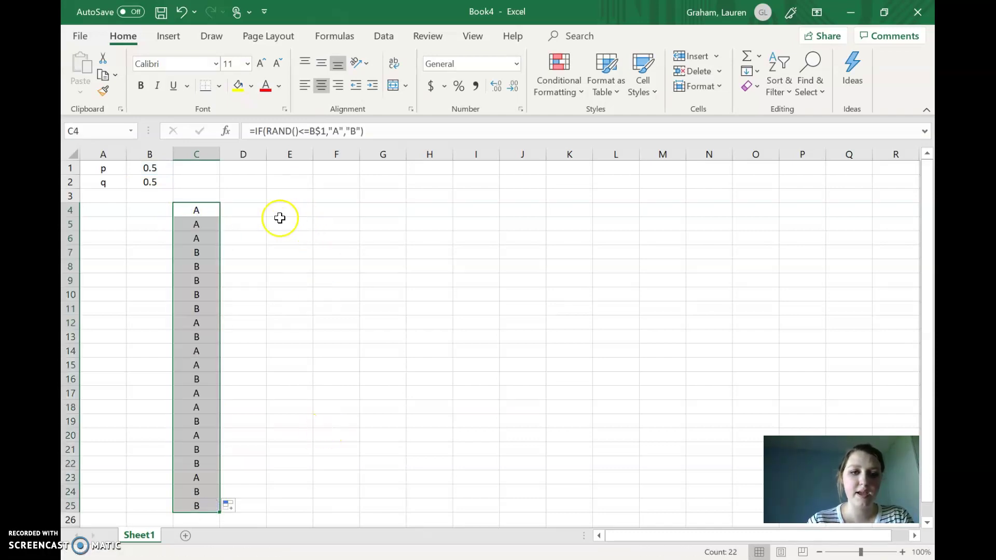
Step: Copy the exact C4 formula, still referencing B$1, into cell D4 and fill it down column D through row 25
{"action": "left_click", "coordinate": [170, 184]}
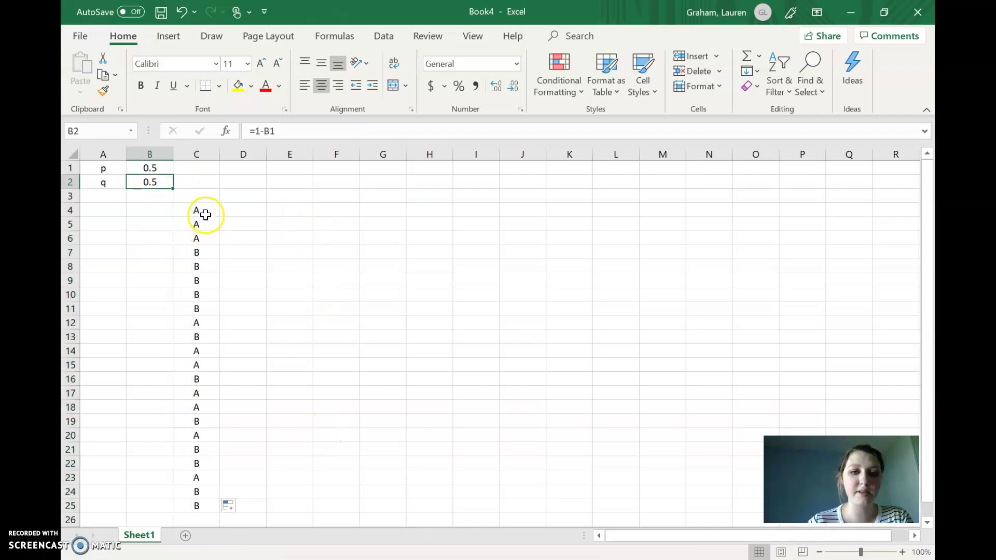
{"action": "left_click", "coordinate": [198, 210]}
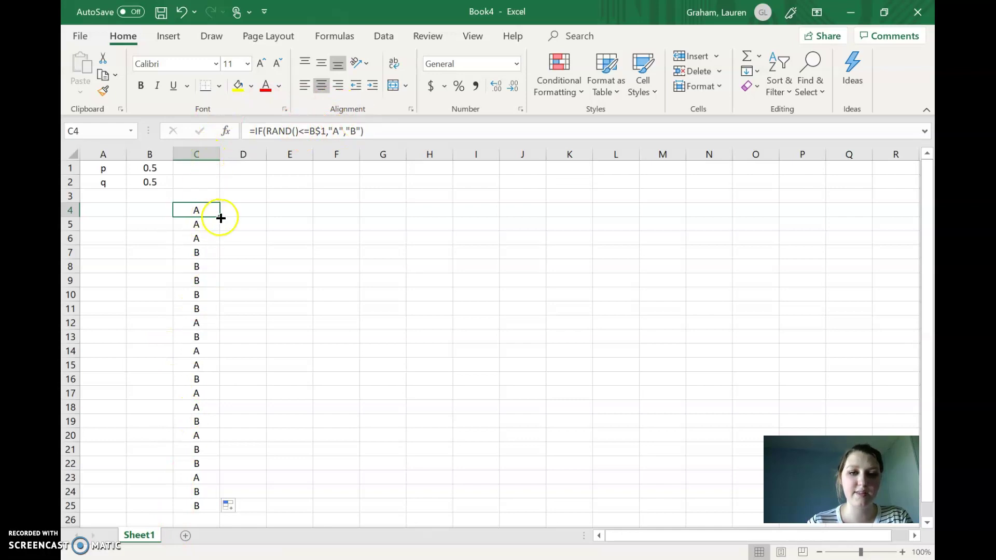
{"action": "left_click", "coordinate": [233, 209]}
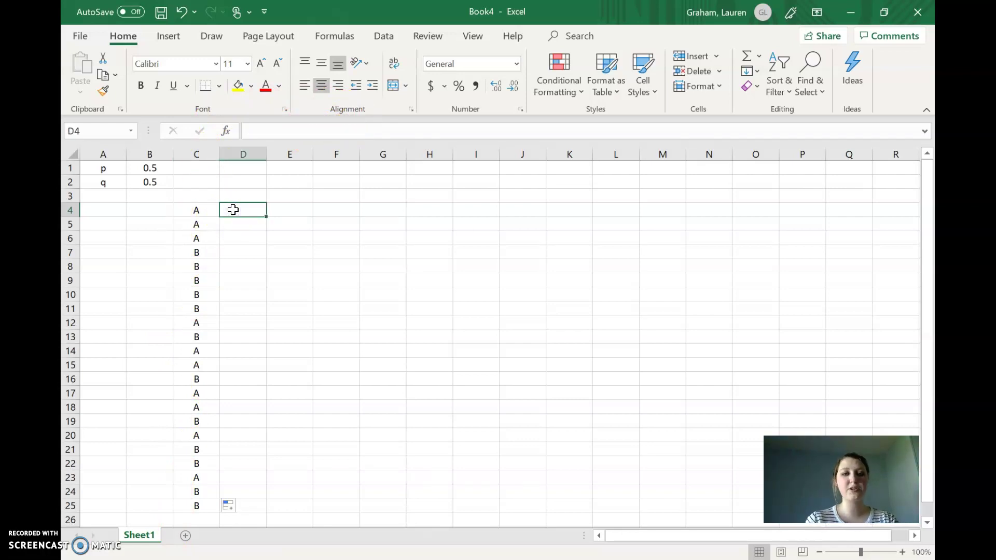
{"action": "left_click", "coordinate": [210, 209]}
{"action": "left_click_drag", "start_coordinate": [412, 133], "coordinate": [149, 112]}
{"action": "key", "text": "ctrl+c"}
{"action": "key", "text": "Return"}
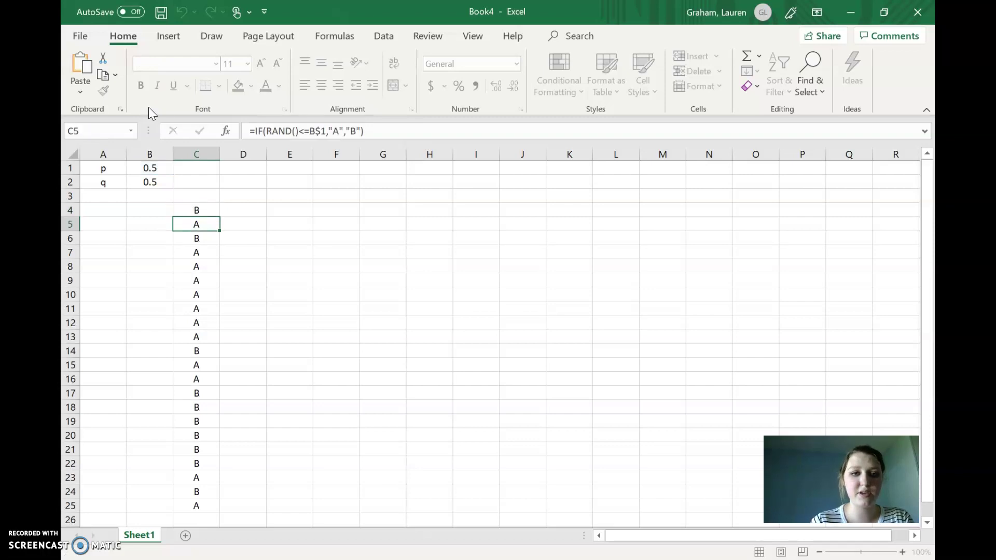
{"action": "left_click", "coordinate": [245, 210]}
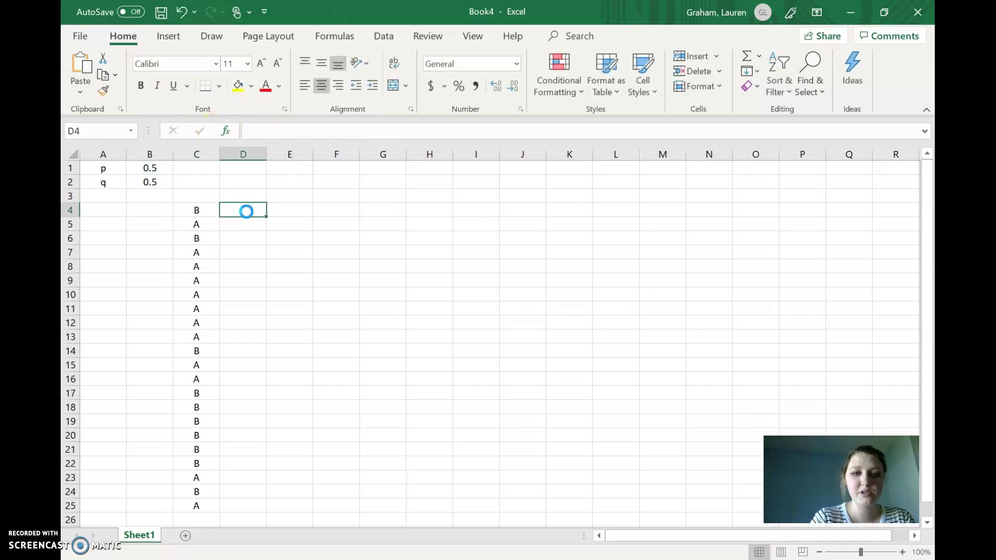
{"action": "key", "text": "ctrl+v"}
{"action": "left_click_drag", "start_coordinate": [266, 215], "coordinate": [256, 486]}
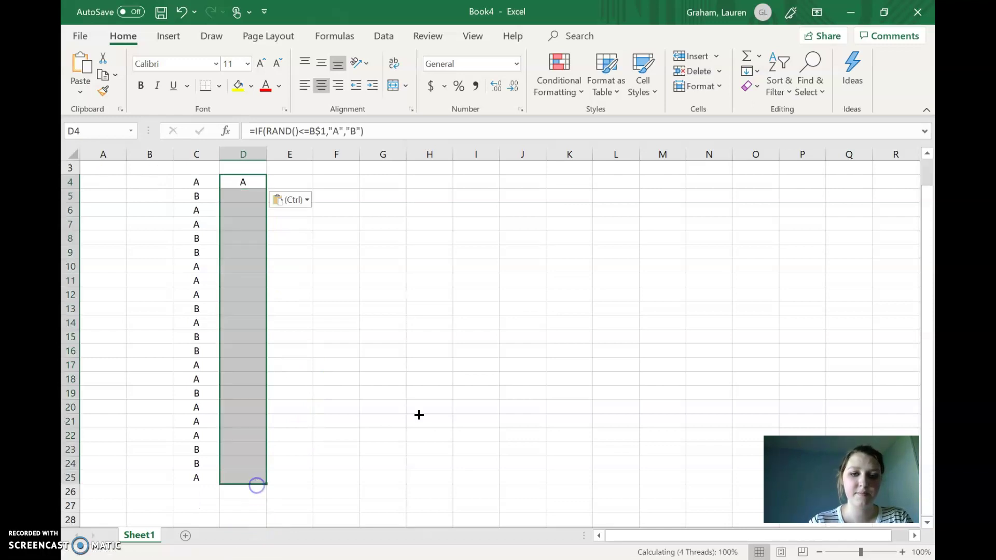
{"action": "left_click", "coordinate": [388, 406]}
{"action": "scroll", "coordinate": [285, 399], "scroll_direction": "up", "scroll_amount": 1}
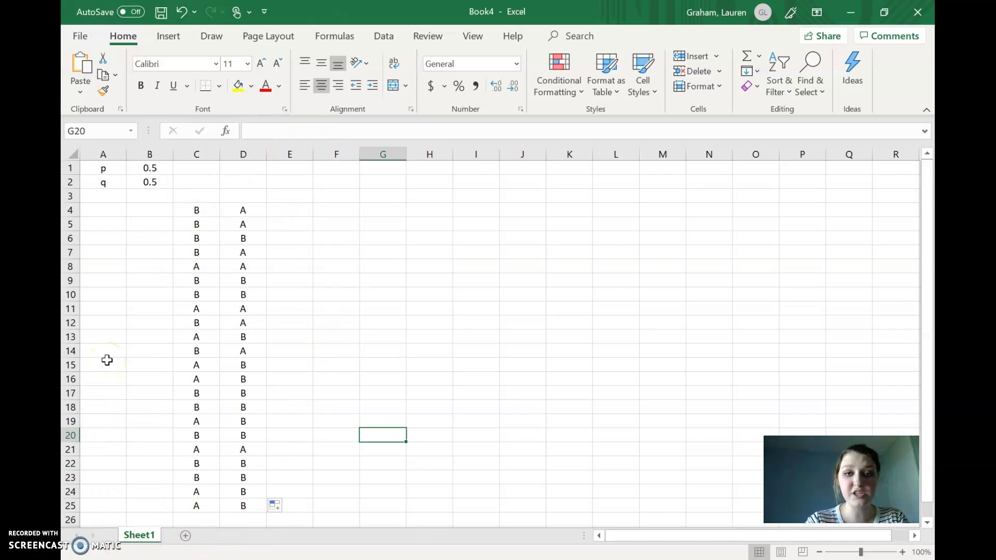
Step: Merge and center C3:D3 under the heading ALLELES, and enter the heading ZYGOTES in E3
{"action": "left_click_drag", "start_coordinate": [204, 195], "coordinate": [227, 197]}
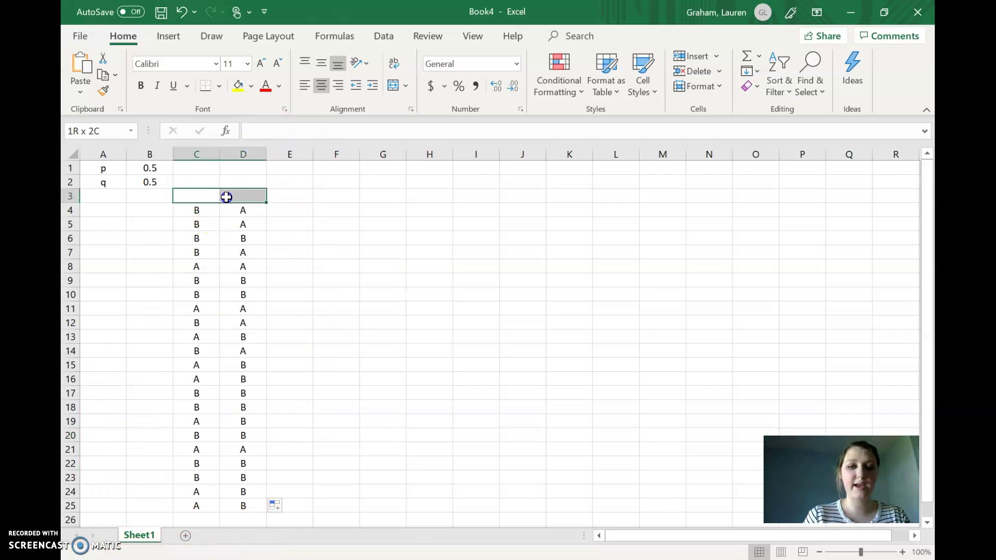
{"action": "left_click", "coordinate": [393, 85]}
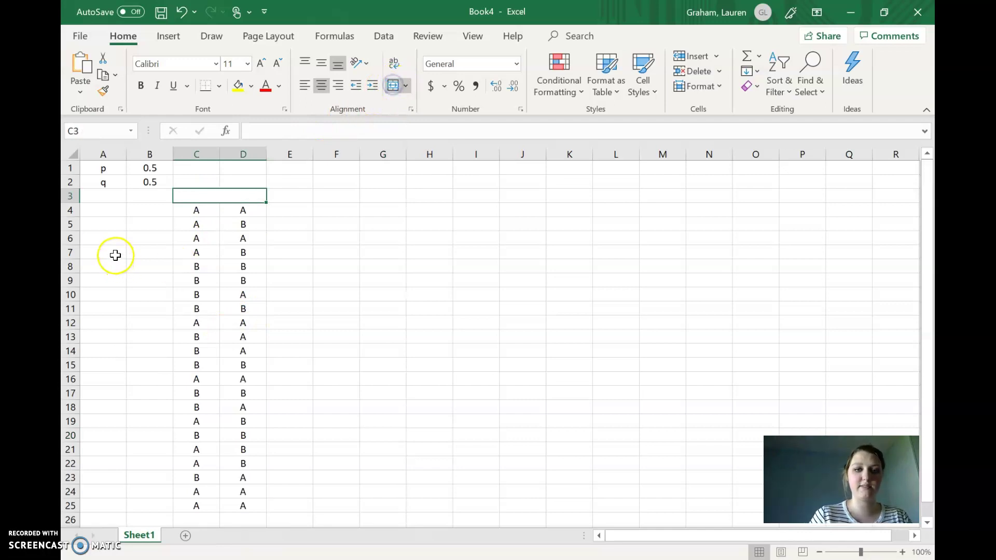
{"action": "type", "text": "ALLELES"}
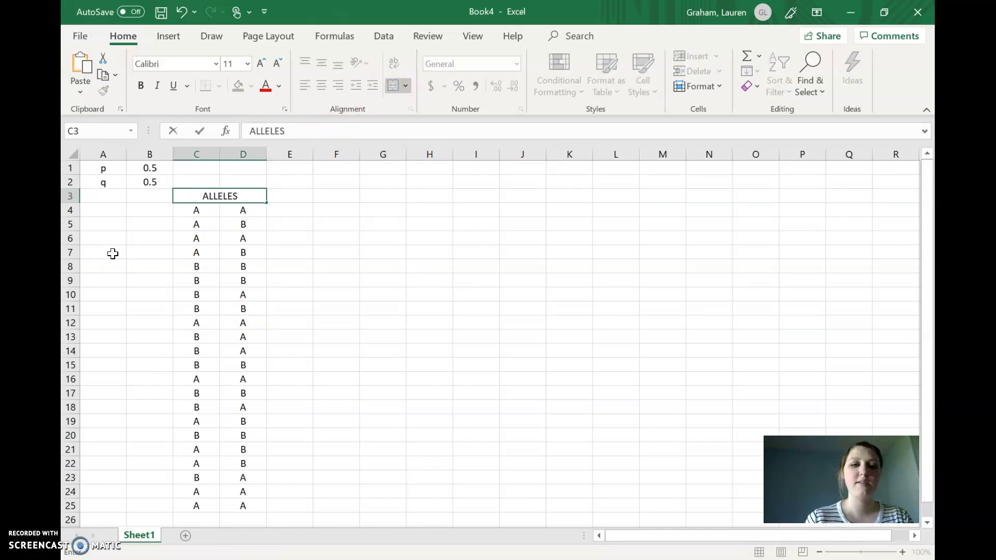
{"action": "left_click", "coordinate": [289, 196]}
{"action": "type", "text": "ZYGOTES"}
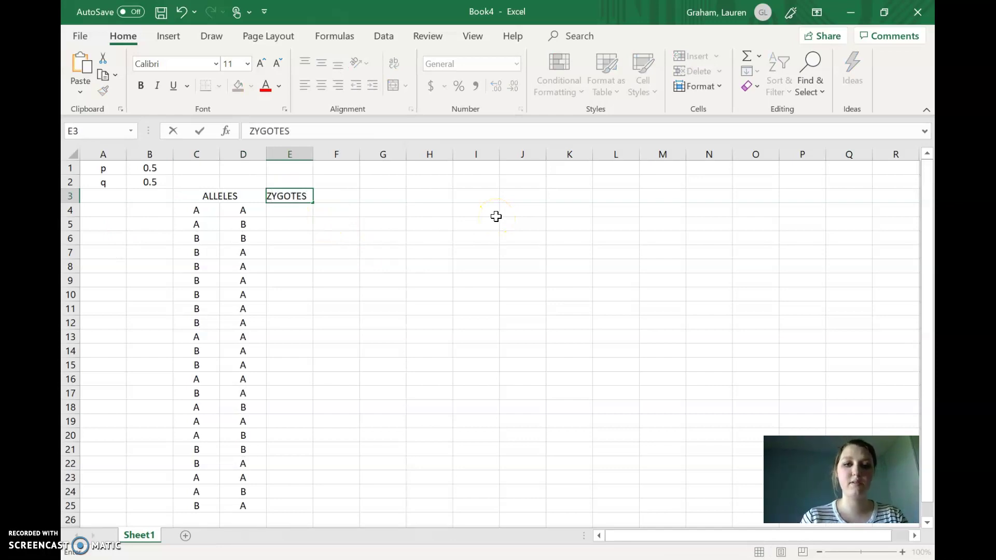
{"action": "key", "text": "Return"}
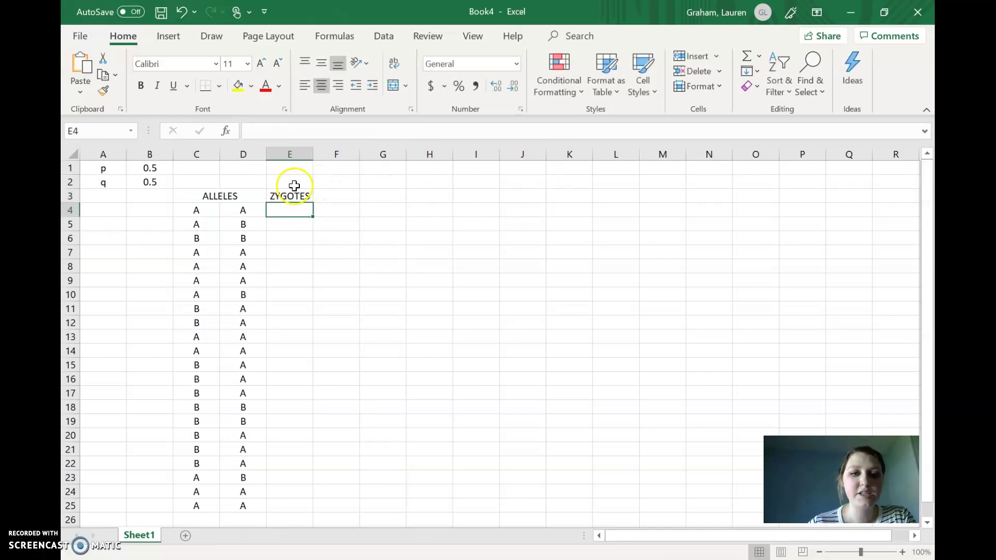
Step: Join the two alleles of row 4 in cell E4 with the formula =concatenate(C4,D4)
{"action": "left_click", "coordinate": [209, 210]}
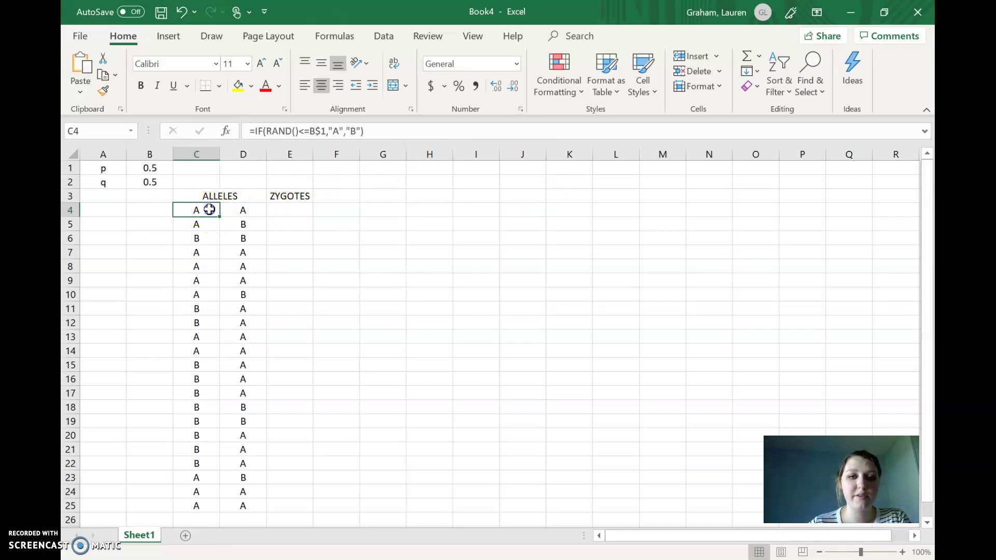
{"action": "left_click", "coordinate": [243, 210]}
{"action": "left_click", "coordinate": [298, 213]}
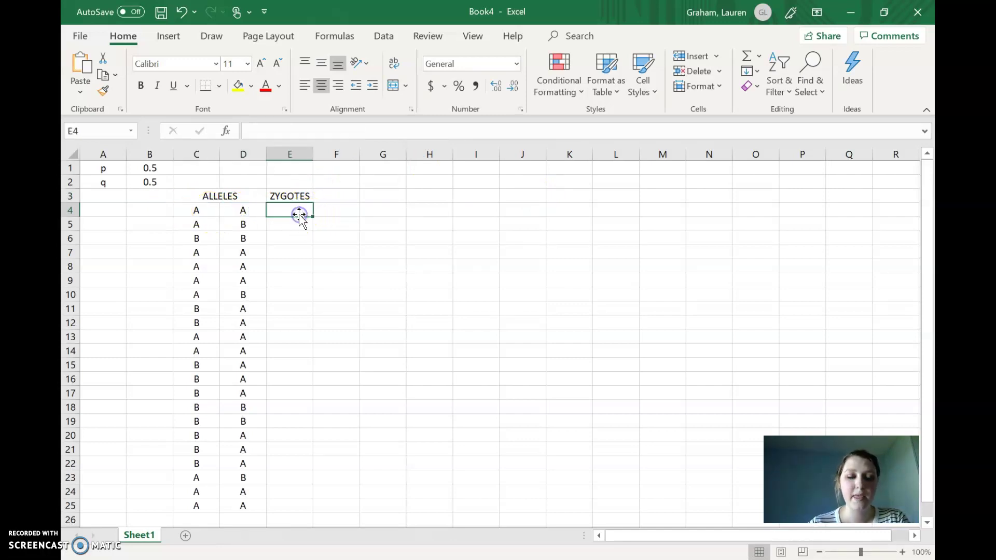
{"action": "type", "text": "=co"}
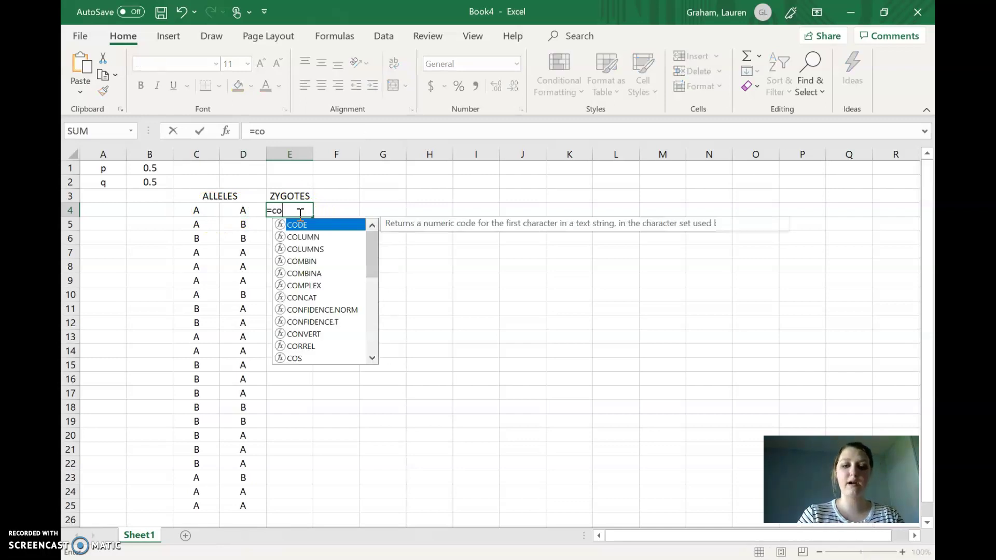
{"action": "type", "text": "ncante"}
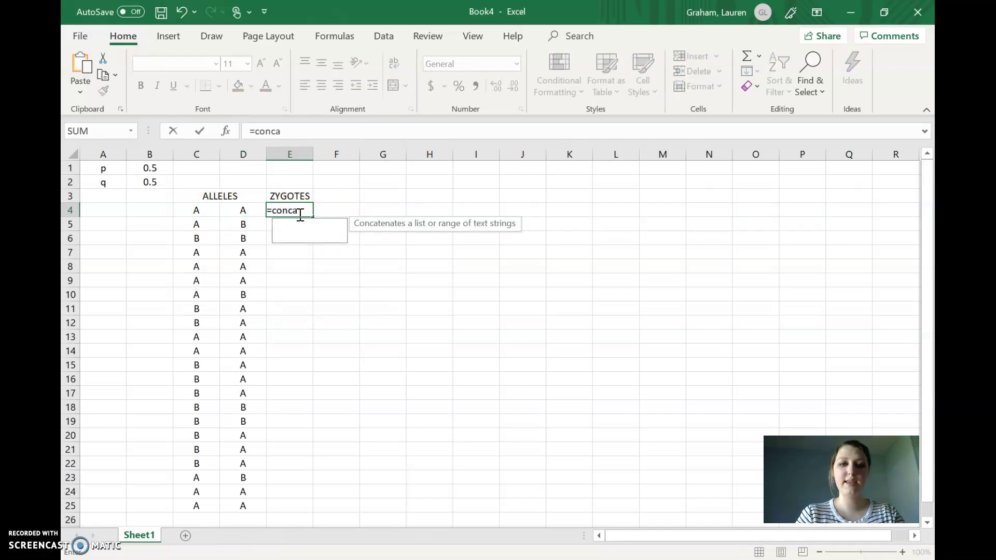
{"action": "key", "text": "BackSpace"}
{"action": "key", "text": "BackSpace"}
{"action": "key", "text": "BackSpace"}
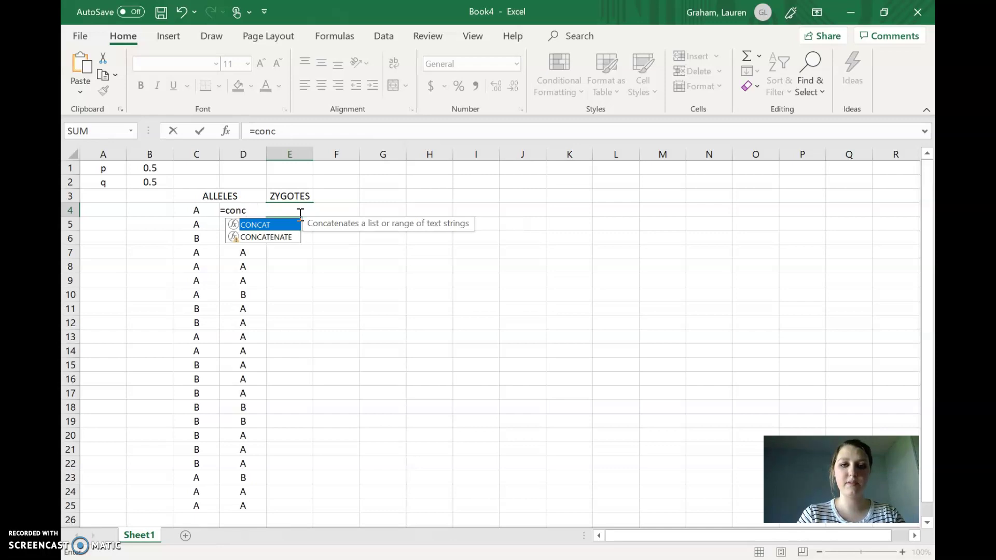
{"action": "type", "text": "atenate"}
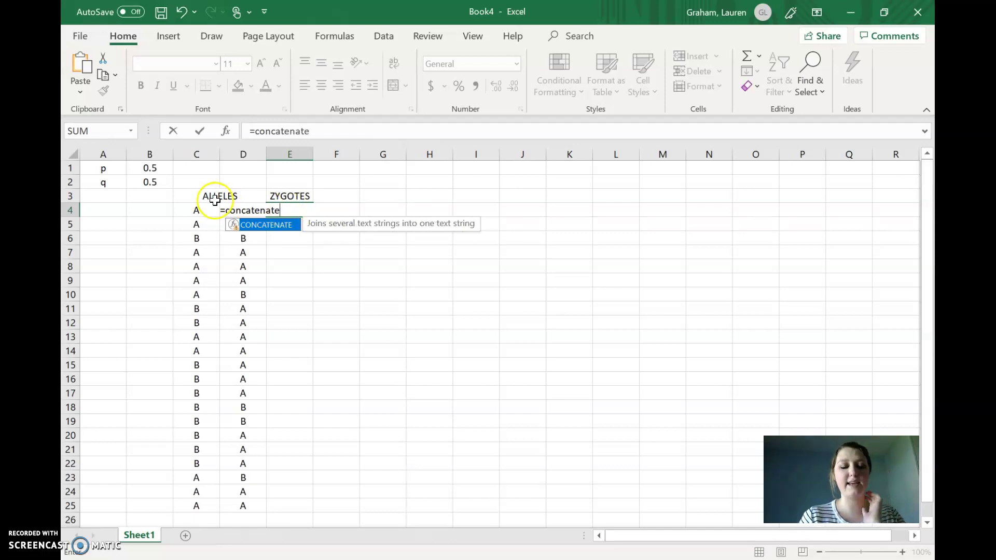
{"action": "type", "text": "("}
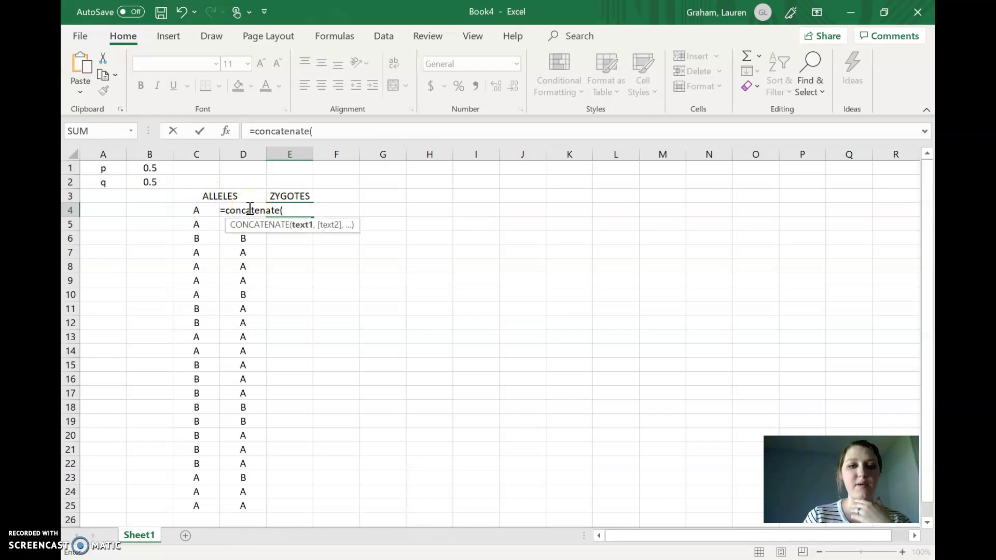
{"action": "left_click", "coordinate": [187, 209]}
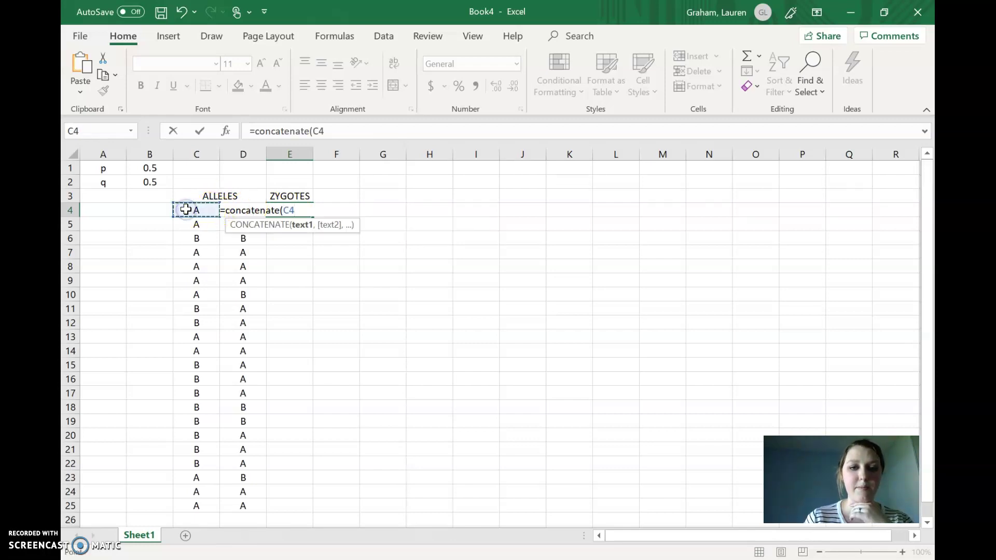
{"action": "type", "text": ","}
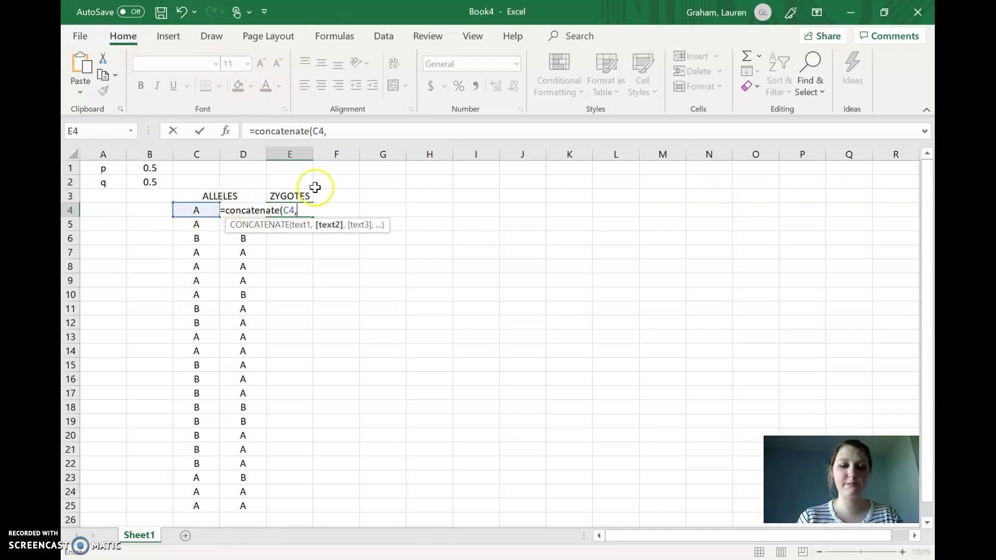
{"action": "type", "text": "D4"}
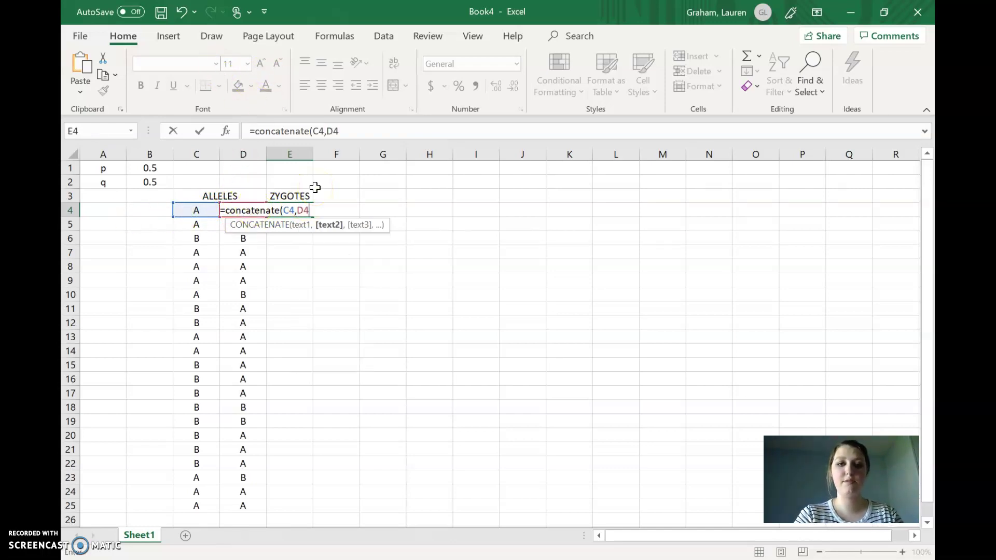
{"action": "type", "text": ")"}
{"action": "key", "text": "Return"}
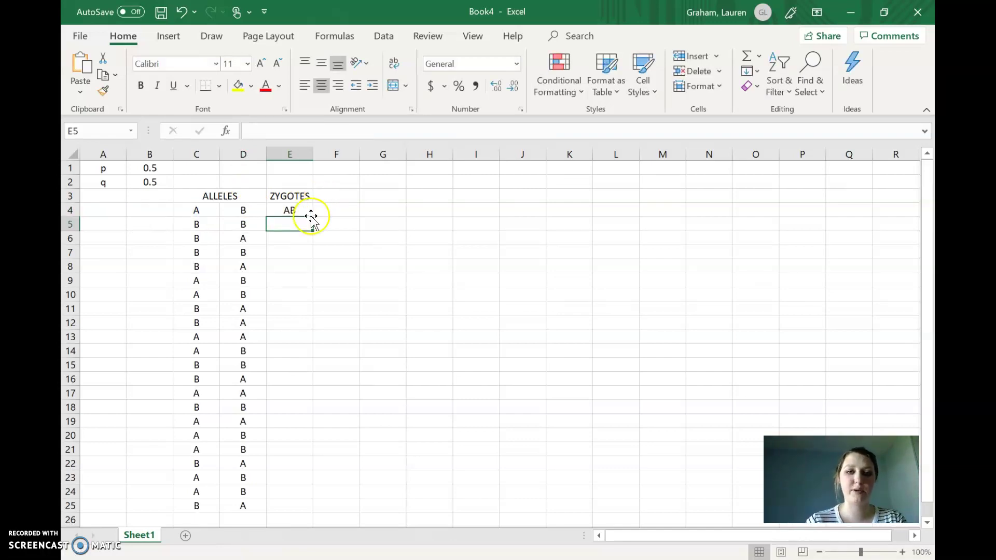
Step: Fill the E4 concatenation formula down the ZYGOTES column through row 25
{"action": "left_click", "coordinate": [307, 209]}
{"action": "left_click_drag", "start_coordinate": [315, 218], "coordinate": [287, 506]}
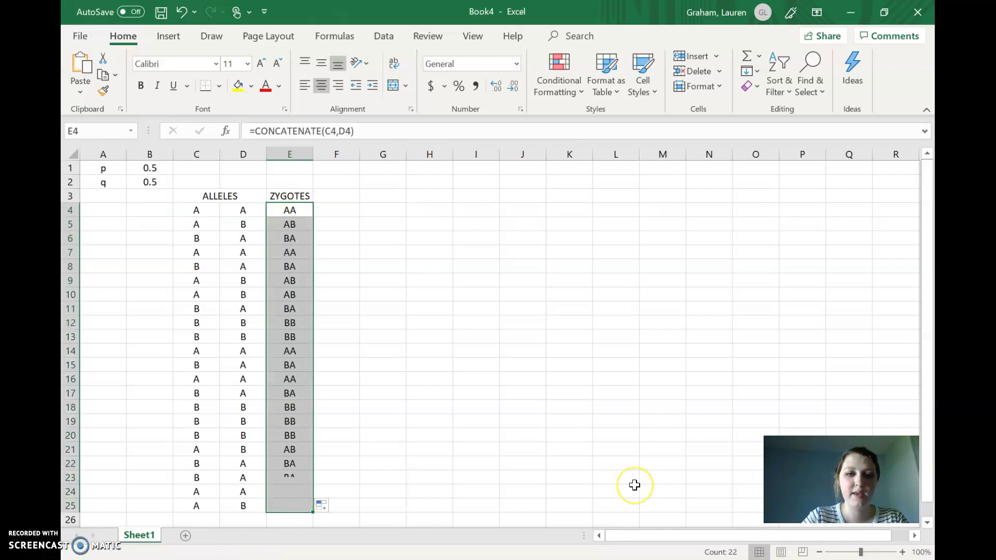
{"action": "left_click", "coordinate": [445, 419]}
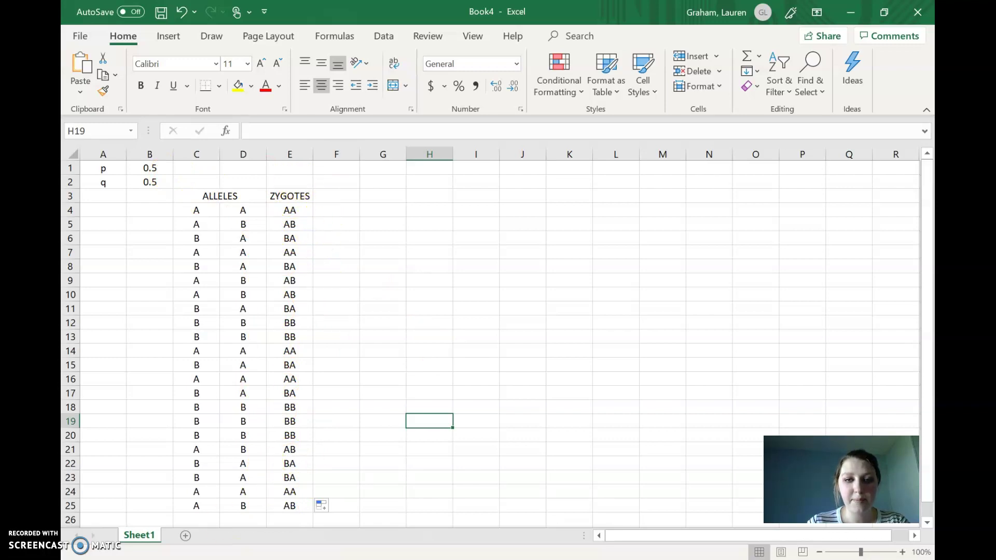
{"action": "left_click", "coordinate": [389, 193]}
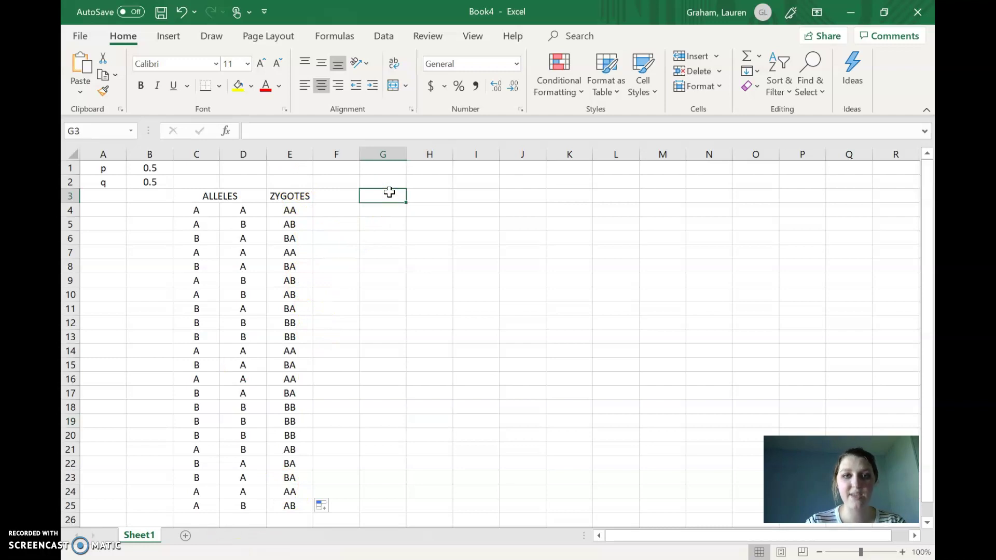
{"action": "type", "text": "COu"}
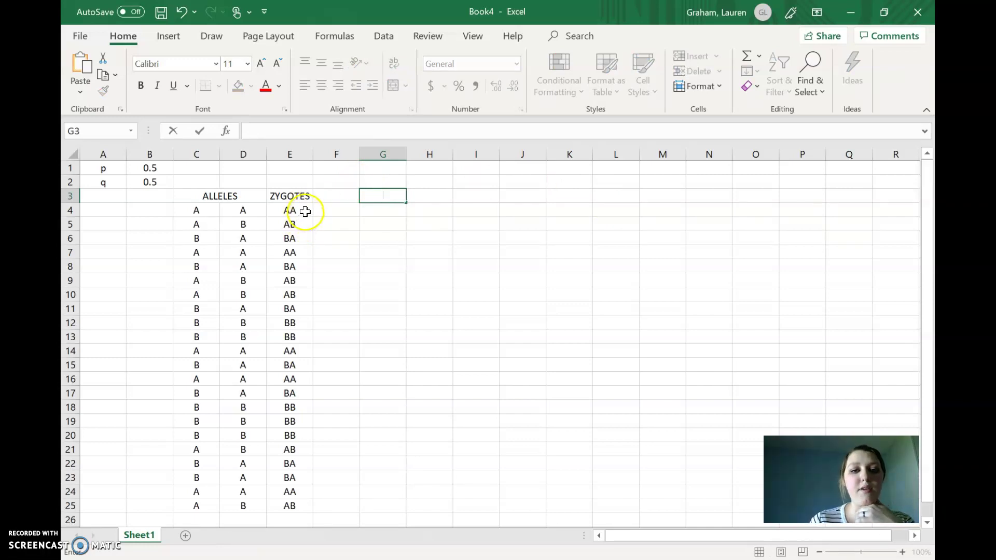
{"action": "left_click", "coordinate": [304, 212]}
{"action": "left_click", "coordinate": [373, 275]}
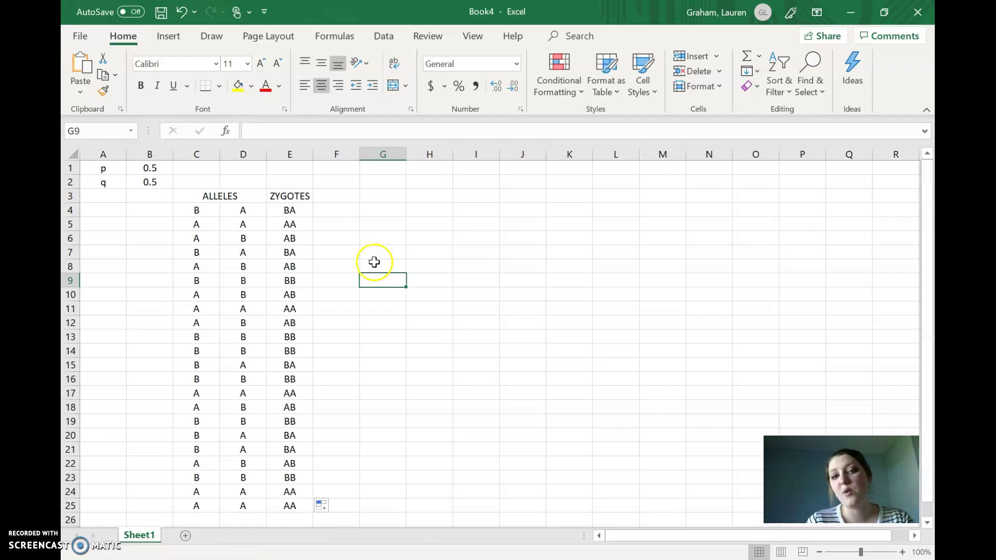
Step: Enter the headings COUNT AA, COUNT AB and COUNT BB in cells G3, H3 and I3
{"action": "left_click", "coordinate": [377, 196]}
{"action": "type", "text": "COUNT AA"}
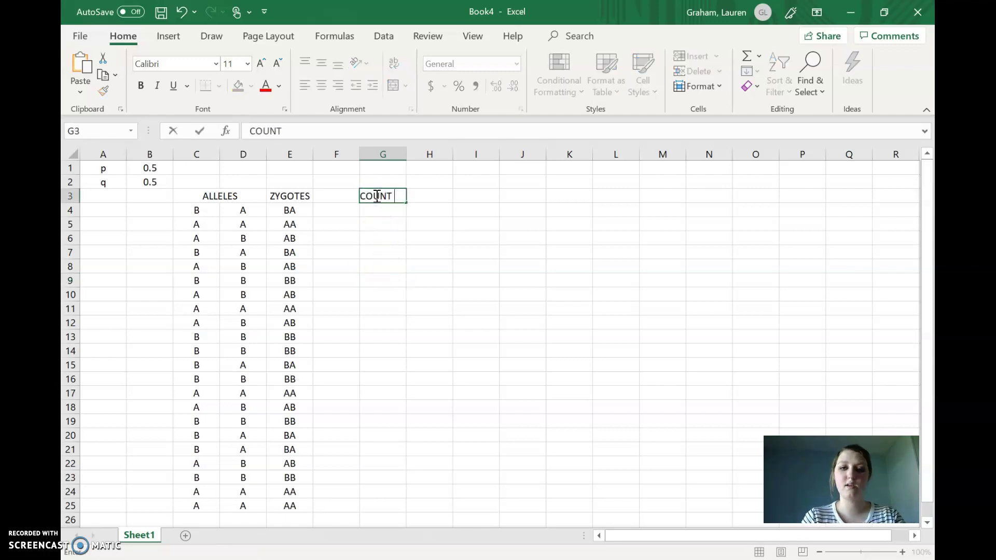
{"action": "key", "text": "Tab"}
{"action": "key", "text": "Tab"}
{"action": "type", "text": "COUNT BB"}
{"action": "left_click", "coordinate": [456, 238]}
{"action": "left_click", "coordinate": [437, 197]}
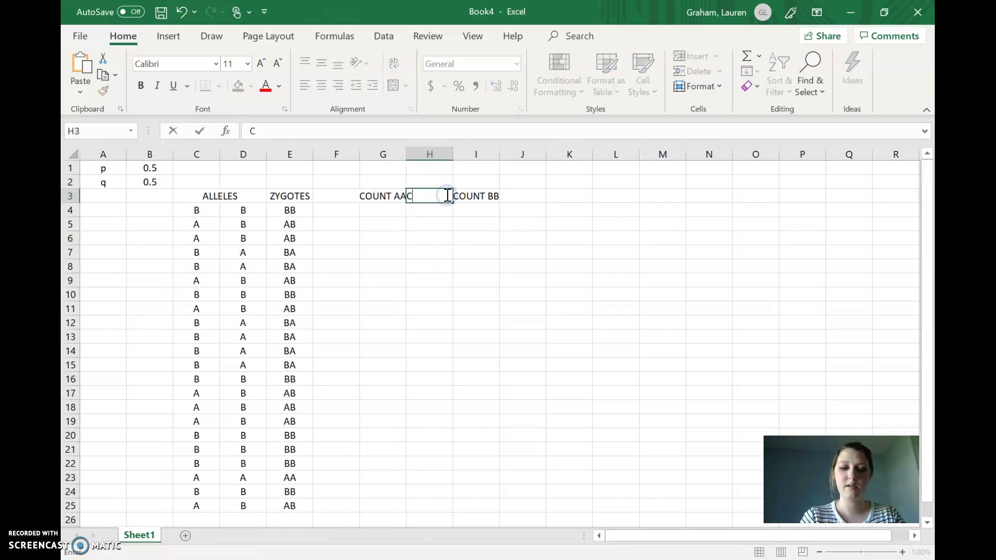
{"action": "type", "text": "COUNT AB"}
{"action": "key", "text": "Return"}
{"action": "left_click", "coordinate": [442, 265]}
{"action": "left_click", "coordinate": [403, 210]}
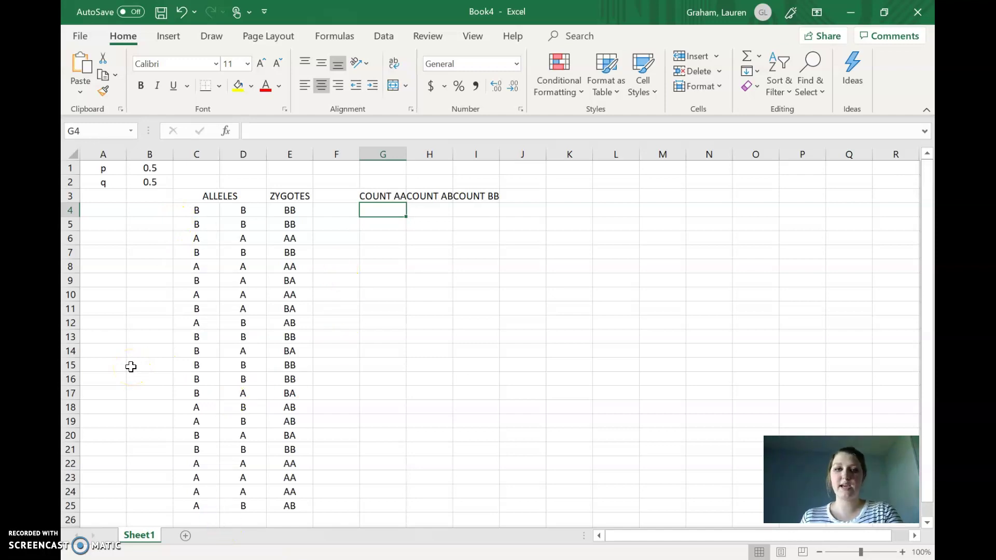
Step: Flag AA zygotes in cell G4 with the formula =if(E4="AA",1,0)
{"action": "type", "text": "=if("}
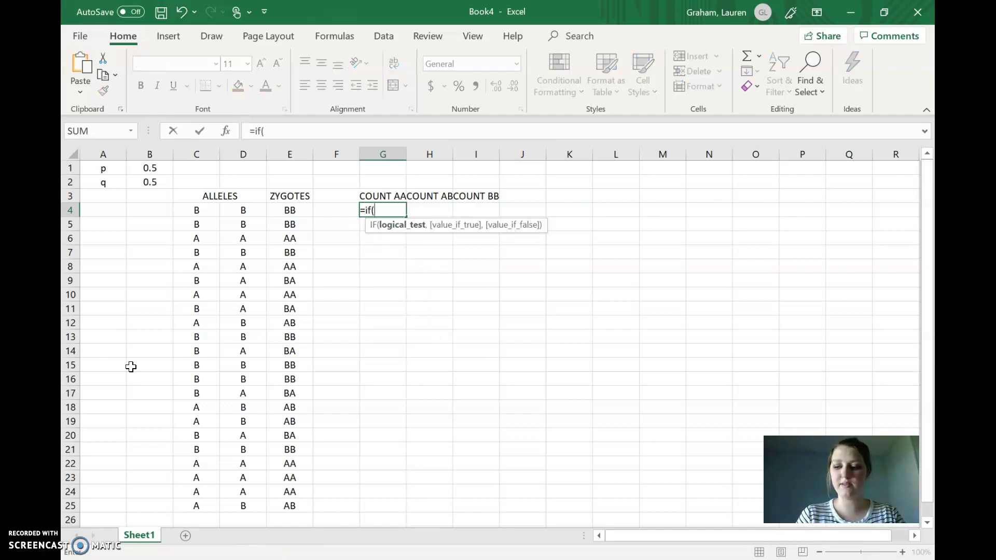
{"action": "left_click", "coordinate": [294, 212]}
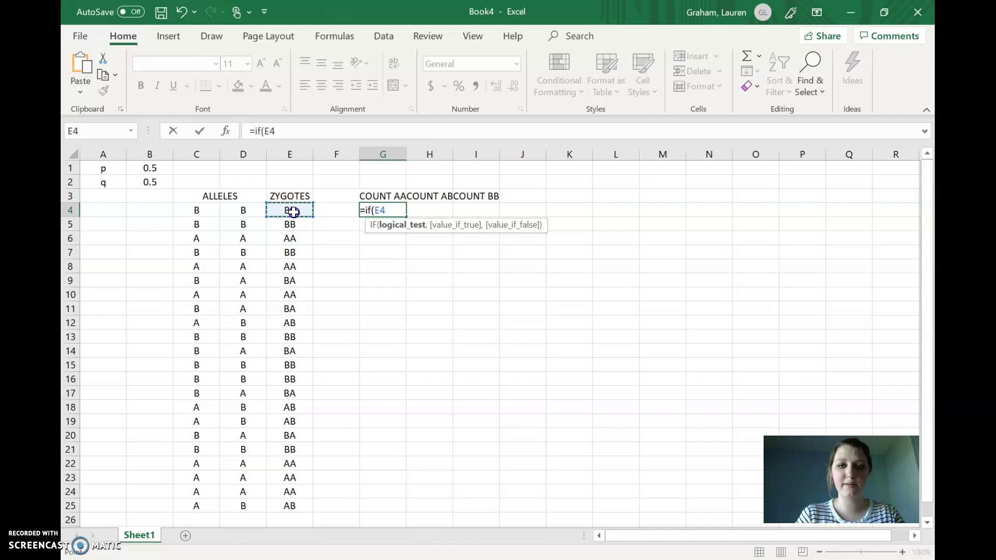
{"action": "type", "text": "=\"AA\""}
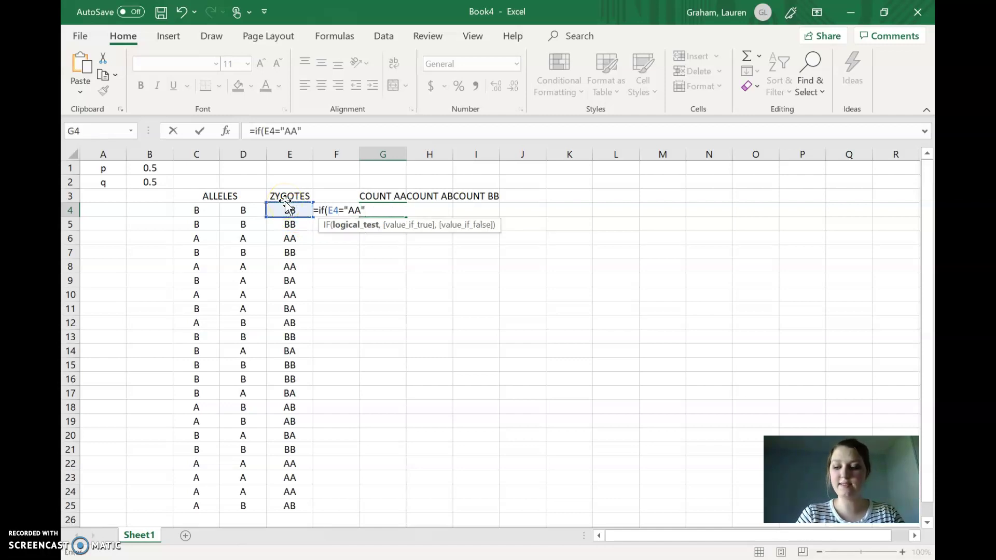
{"action": "type", "text": ",1,0"}
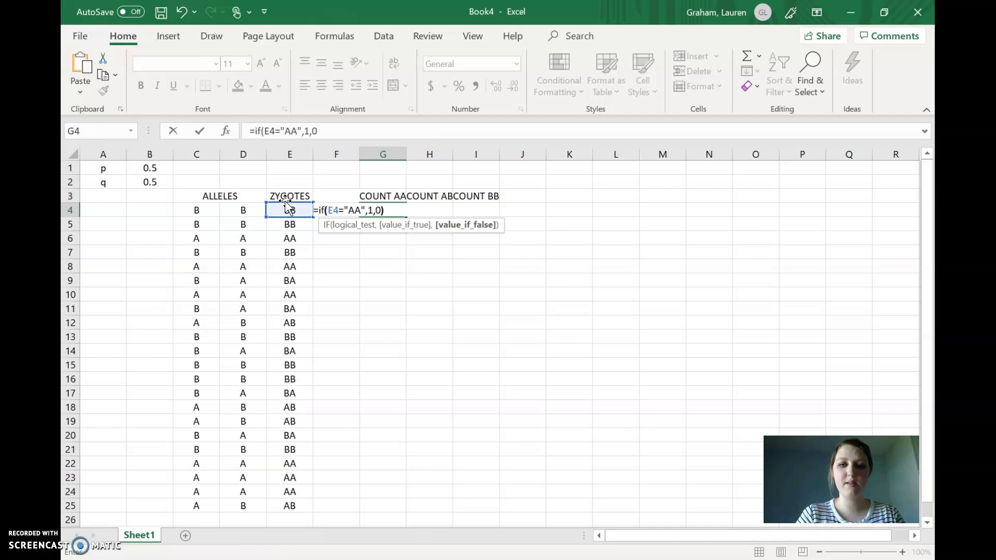
{"action": "type", "text": ")"}
{"action": "key", "text": "Return"}
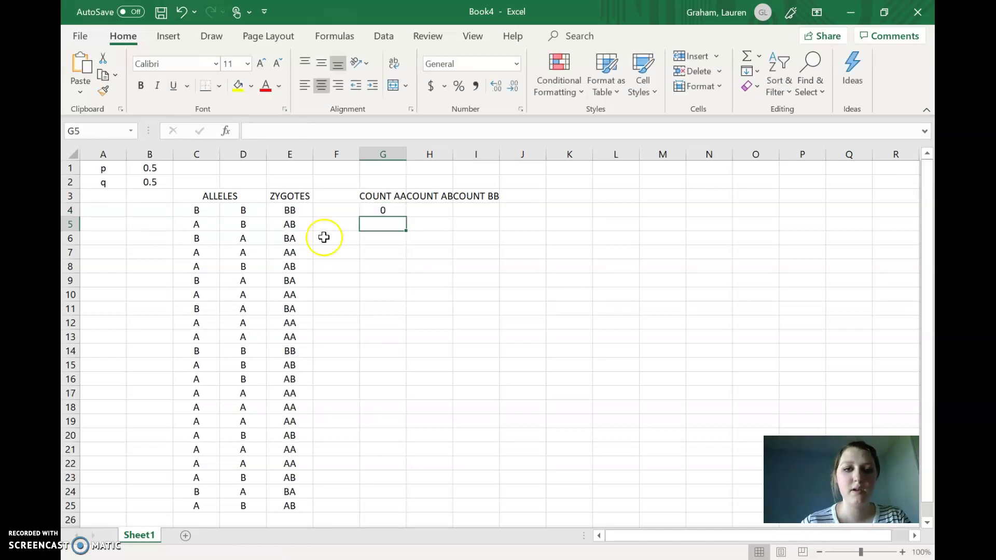
Step: Fill the G4 formula down the COUNT AA column through row 25
{"action": "left_click", "coordinate": [398, 204]}
{"action": "left_click_drag", "start_coordinate": [406, 216], "coordinate": [386, 508]}
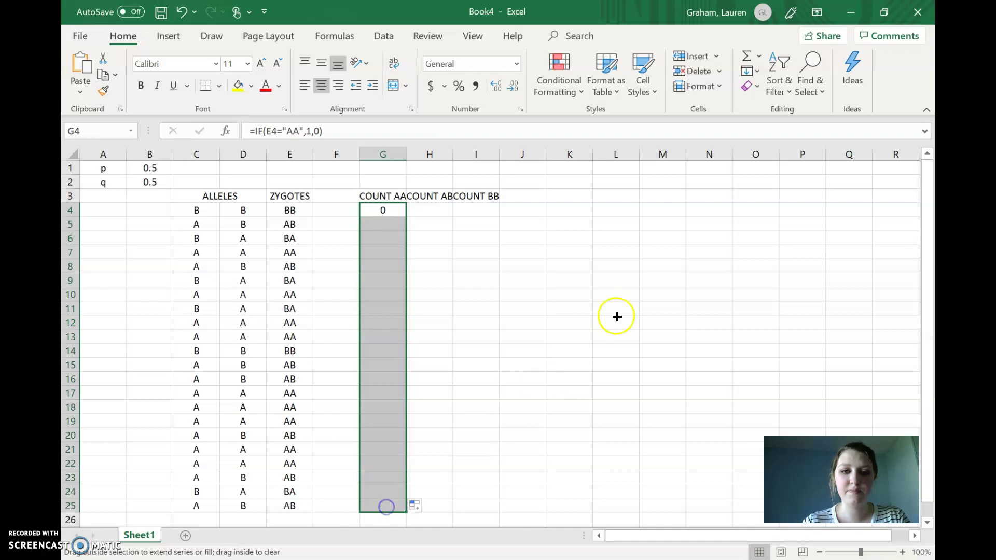
{"action": "left_click", "coordinate": [637, 287]}
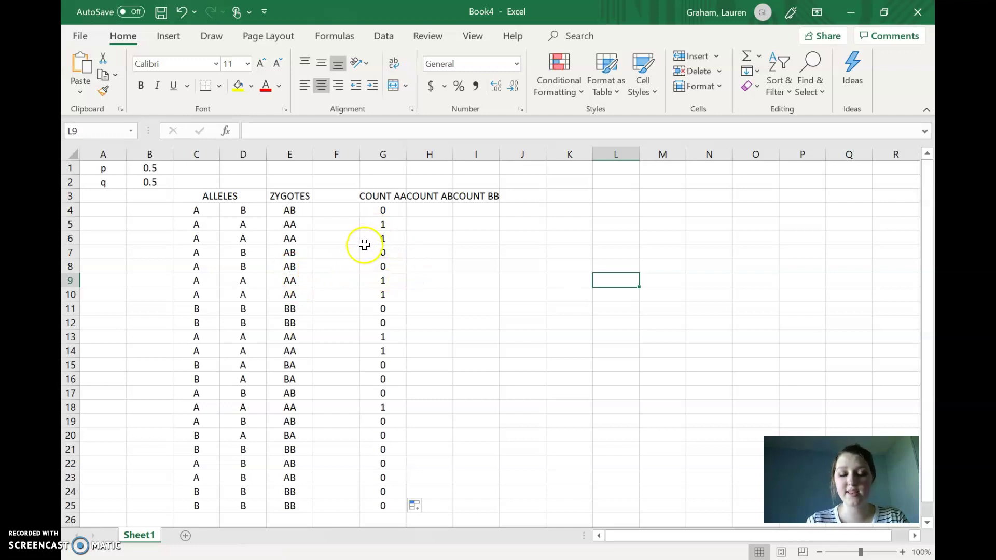
Step: Flag BB zygotes in cell I4 with the formula =if(E4="BB",1,0)
{"action": "left_click", "coordinate": [477, 208]}
{"action": "type", "text": "=IF("}
{"action": "key", "text": "BackSpace"}
{"action": "key", "text": "BackSpace"}
{"action": "key", "text": "BackSpace"}
{"action": "type", "text": "if("}
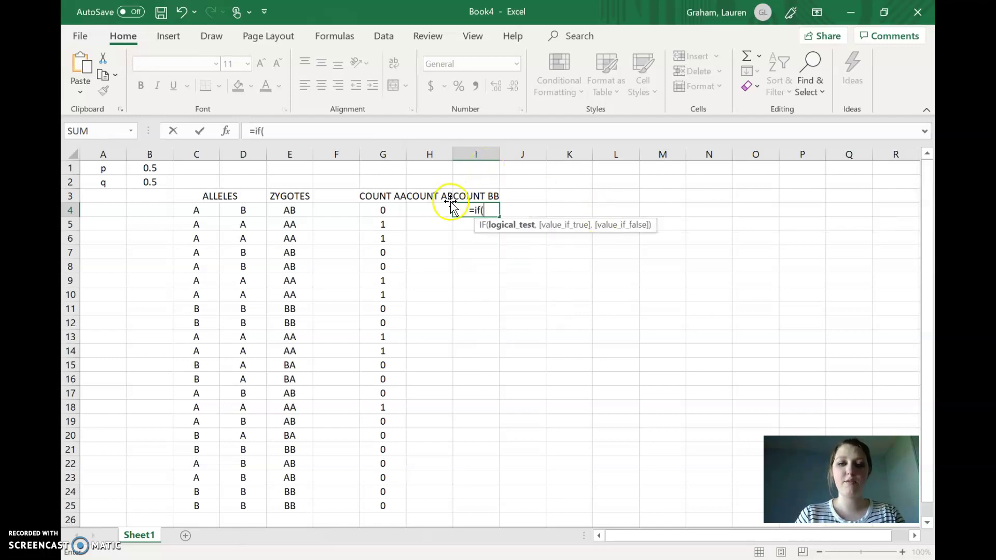
{"action": "left_click", "coordinate": [301, 211]}
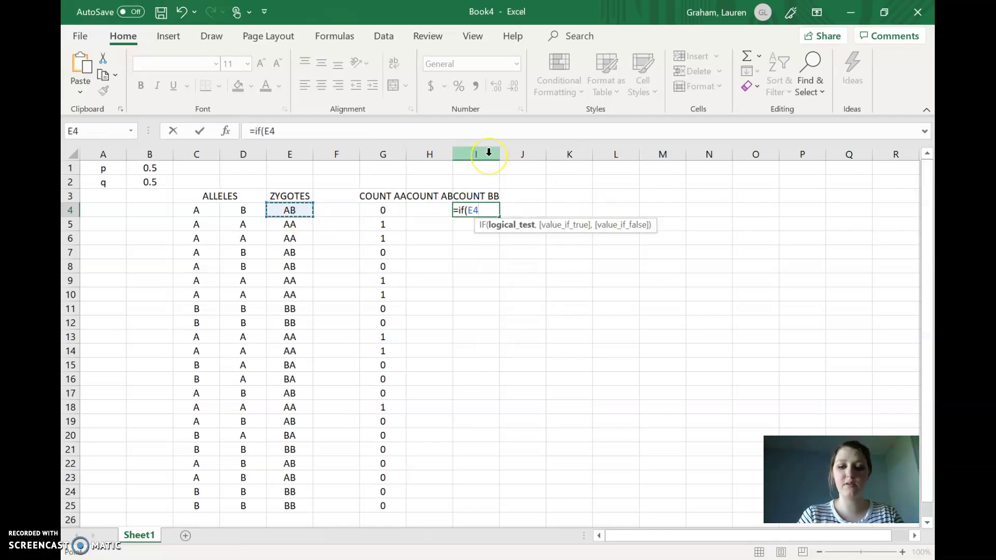
{"action": "type", "text": "=\"BB\",1,"}
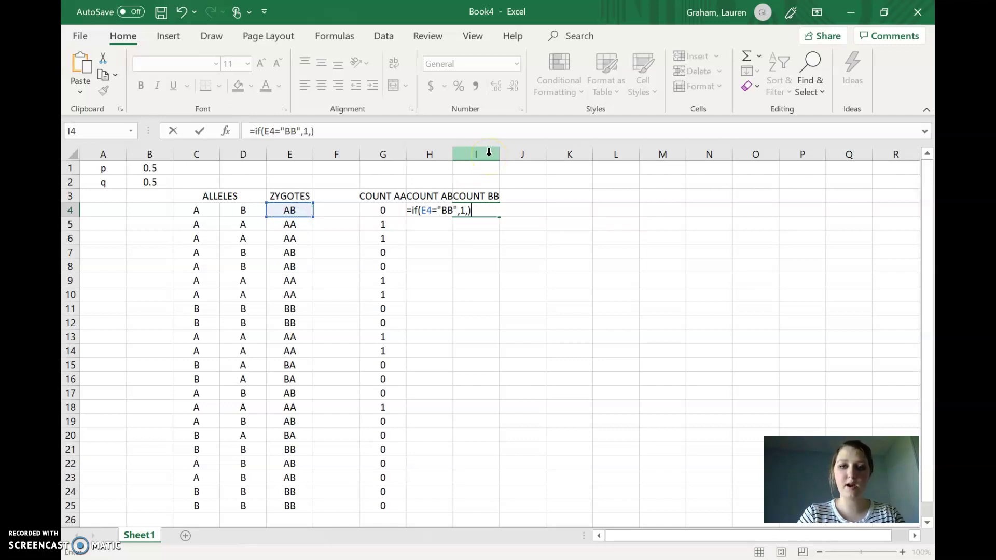
{"action": "type", "text": "0)"}
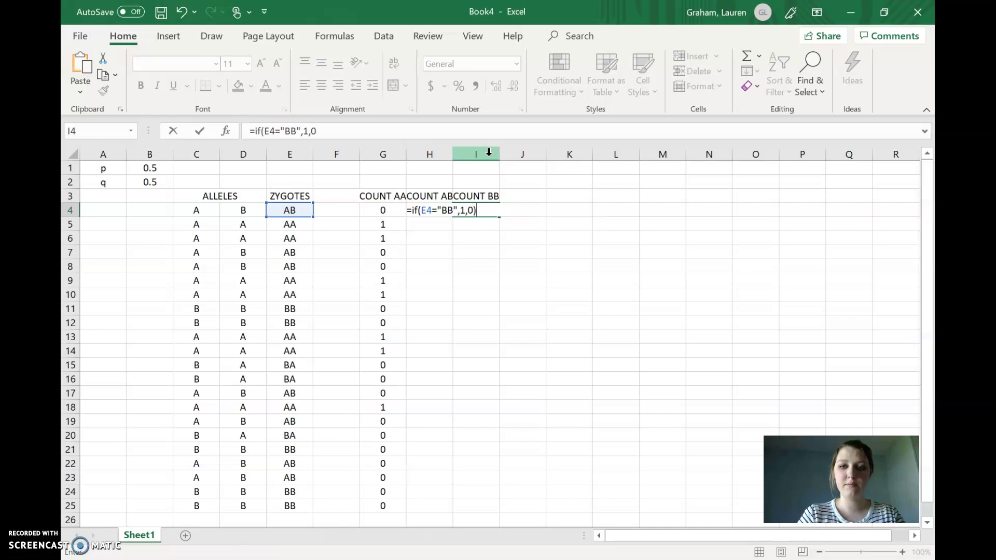
{"action": "key", "text": "Return"}
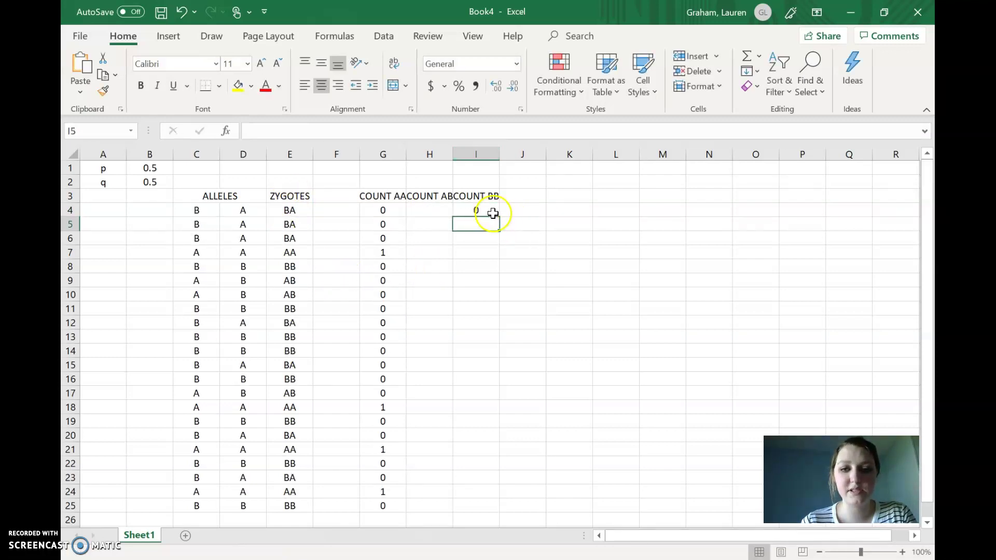
Step: Fill the I4 formula down the COUNT BB column through row 25
{"action": "left_click", "coordinate": [493, 212]}
{"action": "left_click_drag", "start_coordinate": [499, 216], "coordinate": [492, 506]}
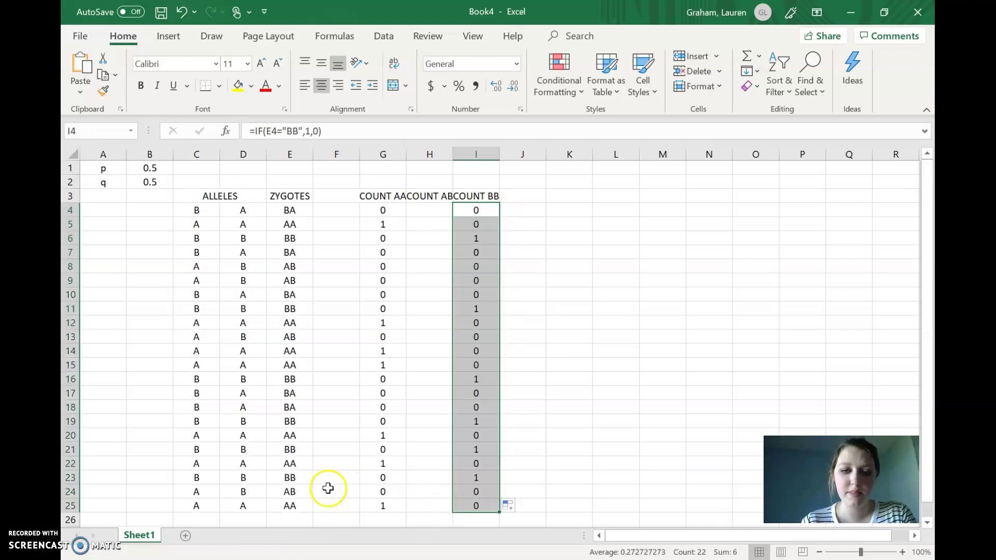
{"action": "left_click", "coordinate": [667, 441]}
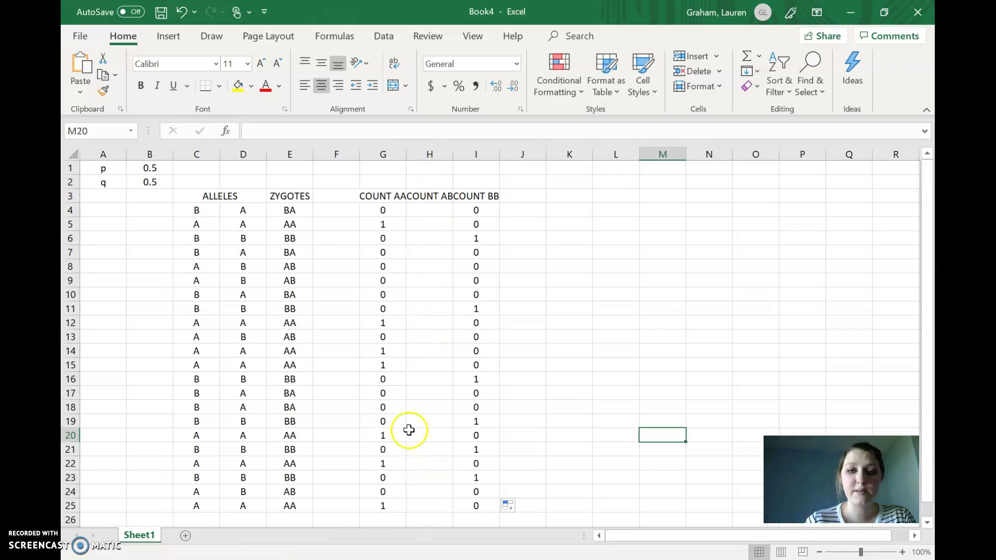
{"action": "left_click", "coordinate": [430, 213]}
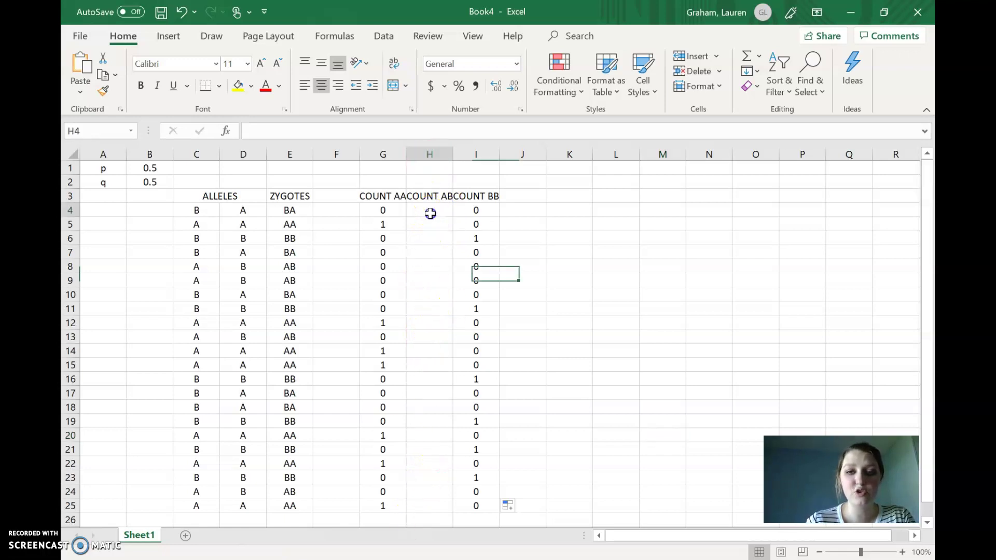
{"action": "left_click", "coordinate": [304, 210]}
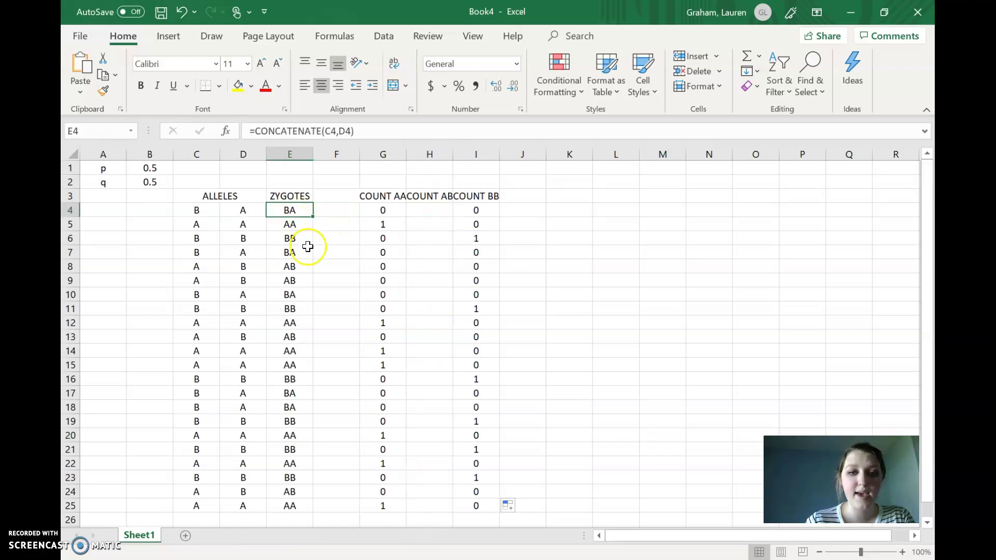
{"action": "left_click", "coordinate": [292, 293]}
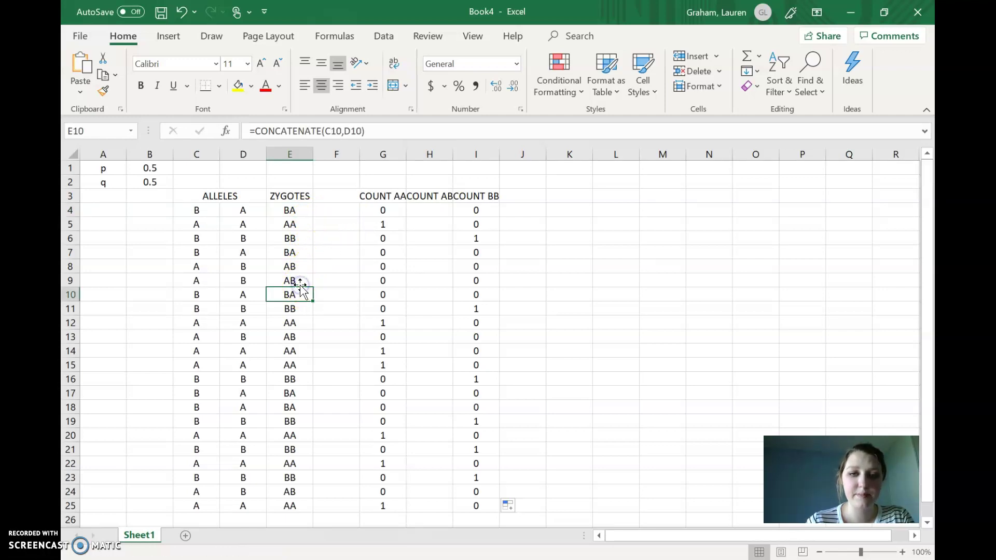
Step: Flag both AB and BA zygotes in cell H4 with the nested formula =IF(E4="AB",1,if(E4="BA",1,0))
{"action": "left_click", "coordinate": [435, 211]}
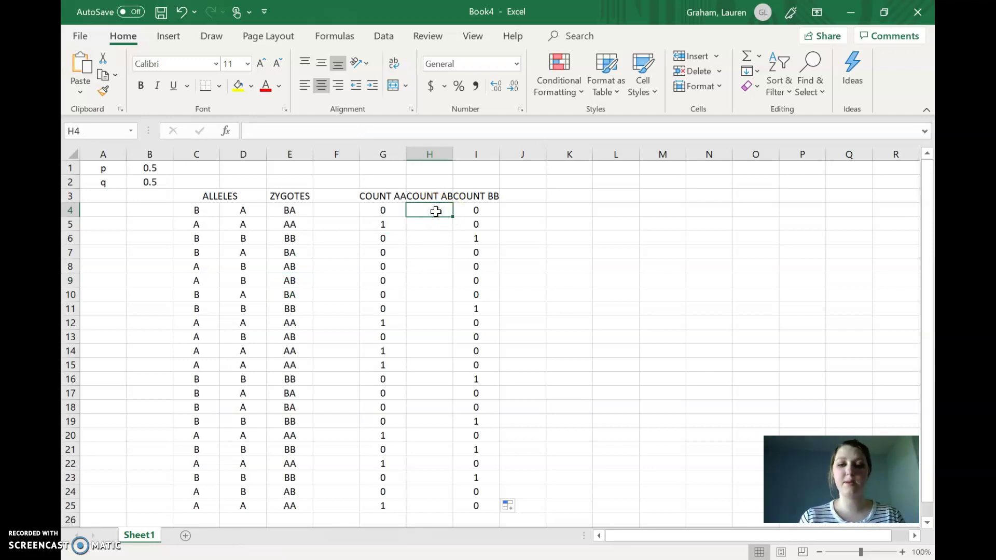
{"action": "type", "text": "="}
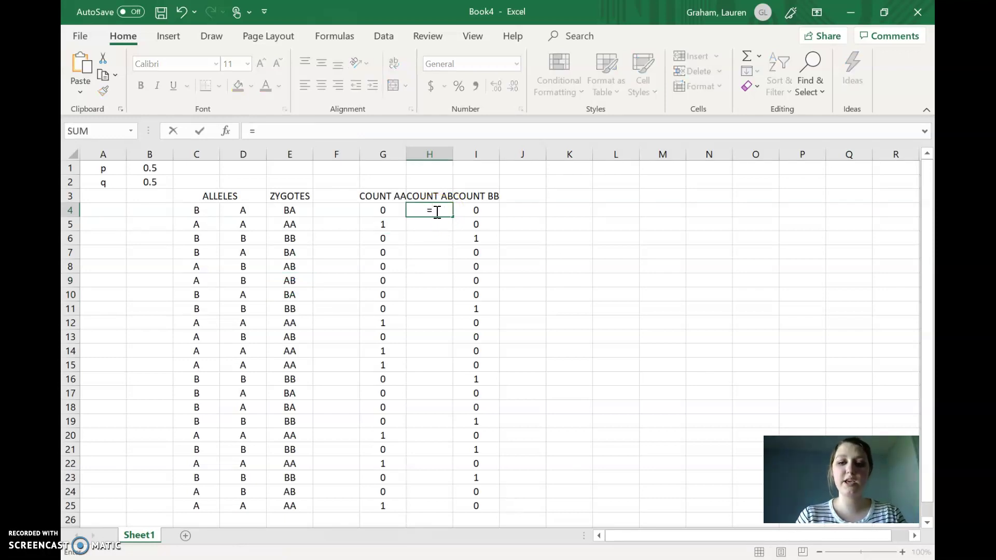
{"action": "type", "text": "IF("}
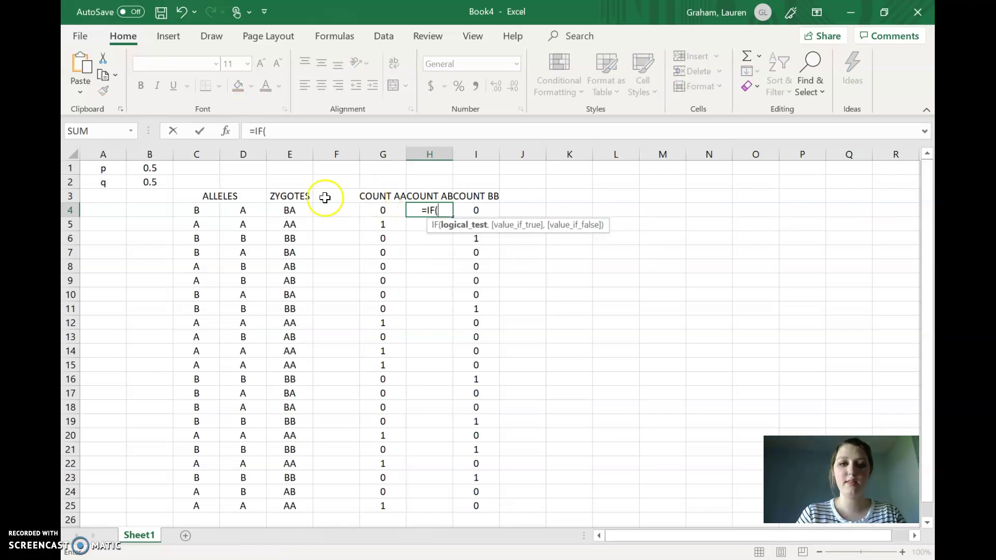
{"action": "left_click", "coordinate": [306, 208]}
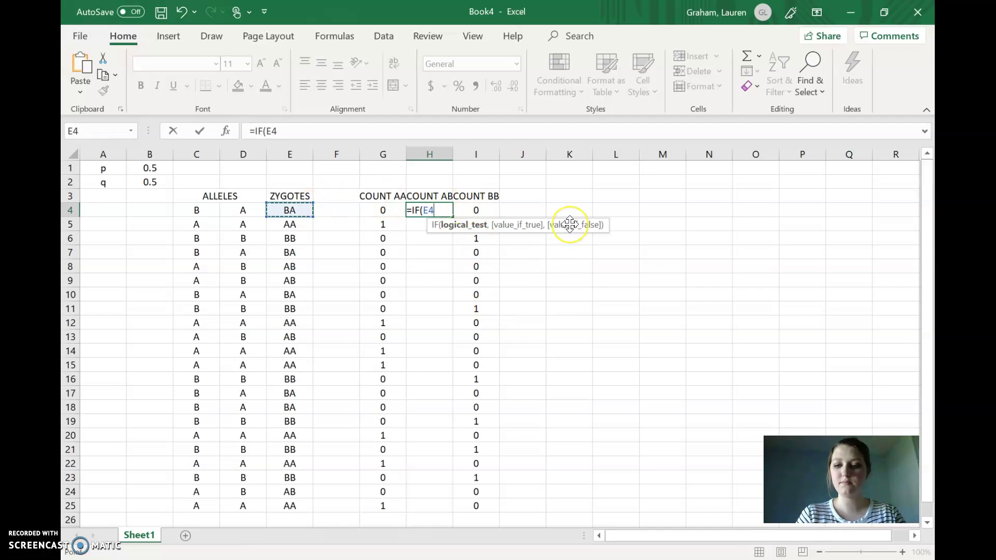
{"action": "type", "text": "=\""}
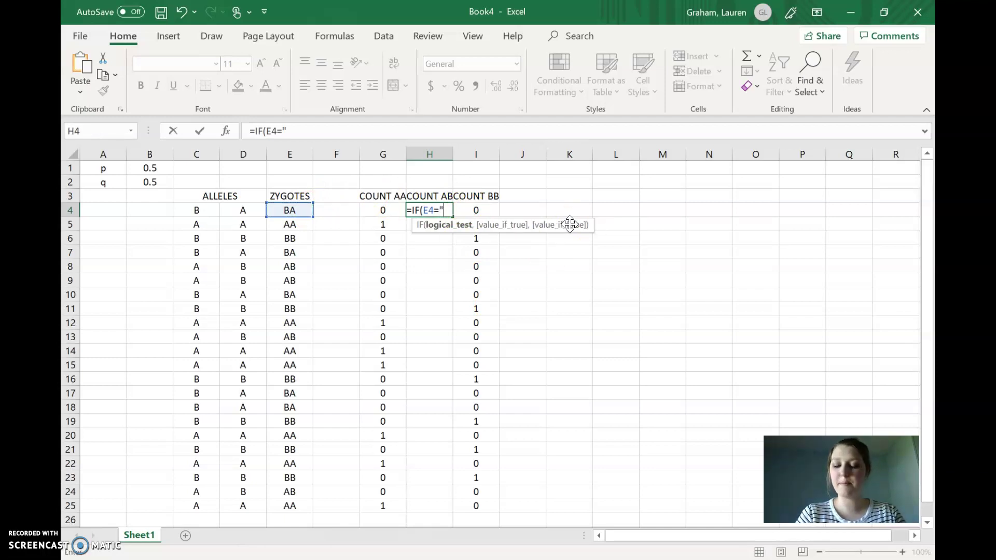
{"action": "type", "text": "AB\","}
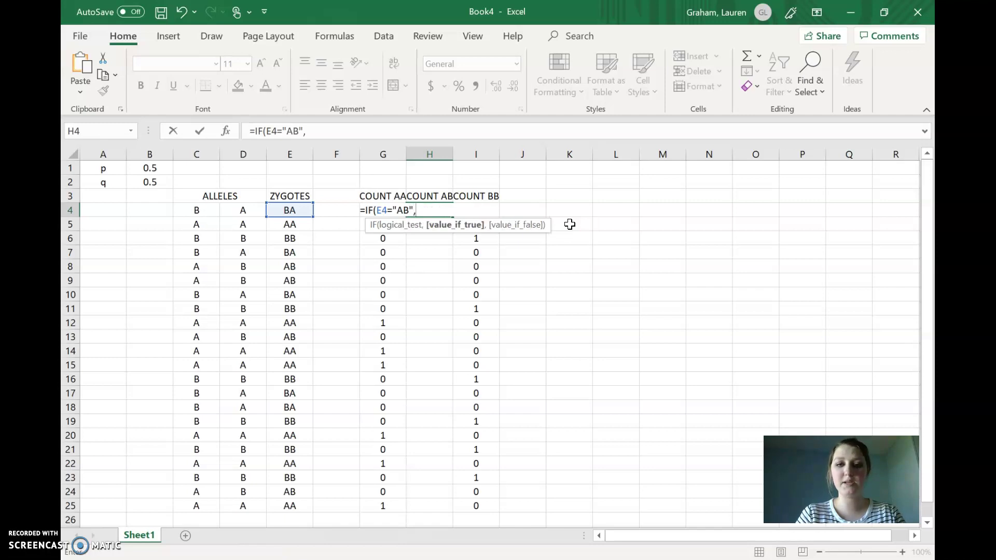
{"action": "type", "text": "1,"}
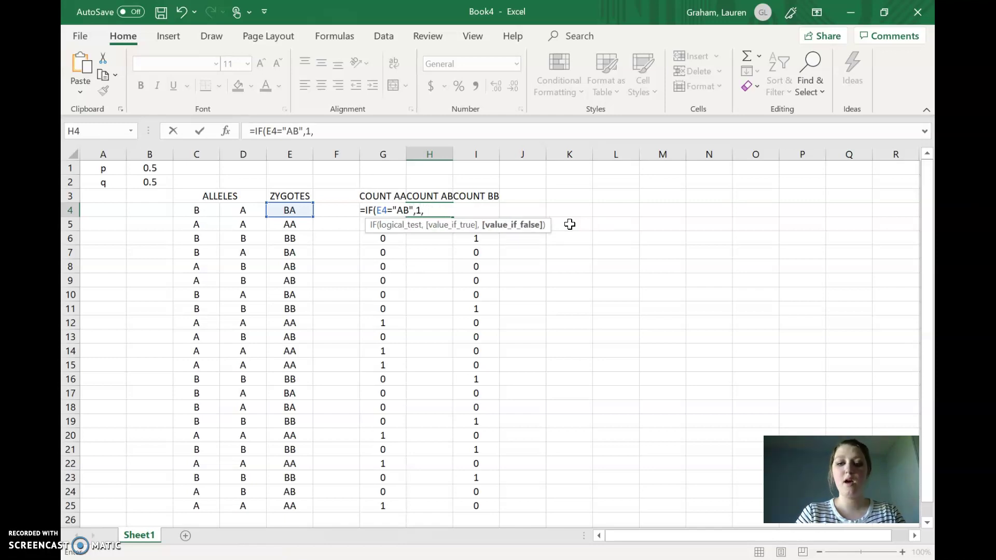
{"action": "type", "text": "if"}
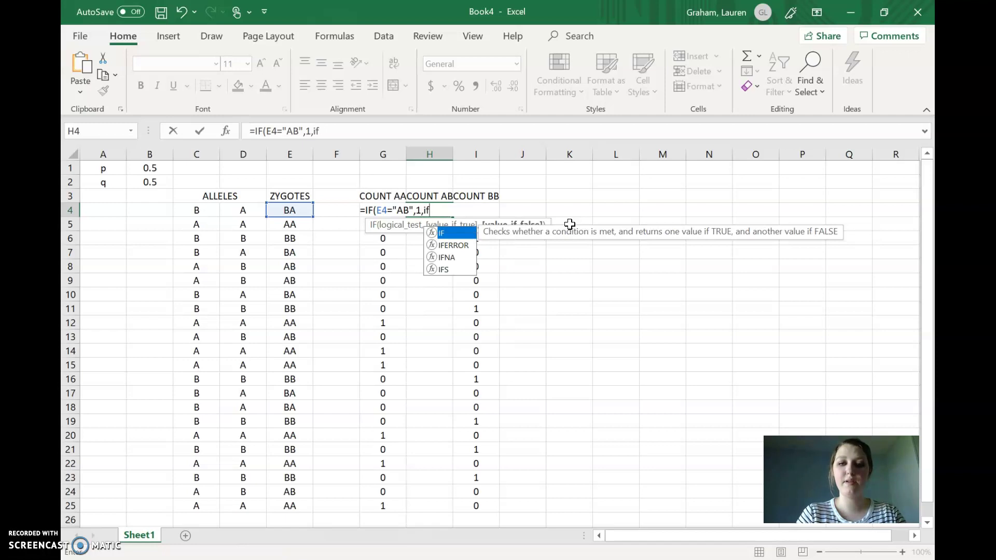
{"action": "type", "text": "("}
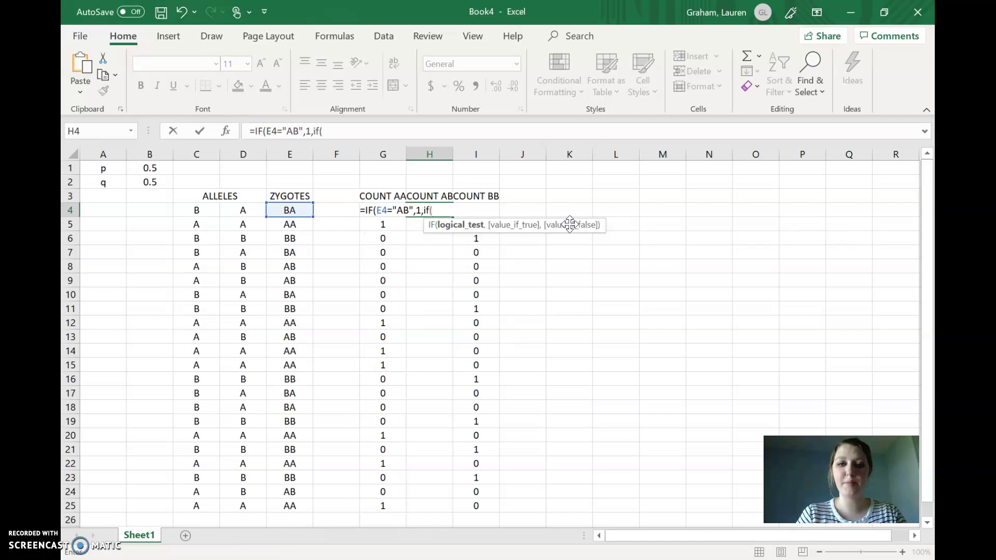
{"action": "left_click", "coordinate": [299, 211]}
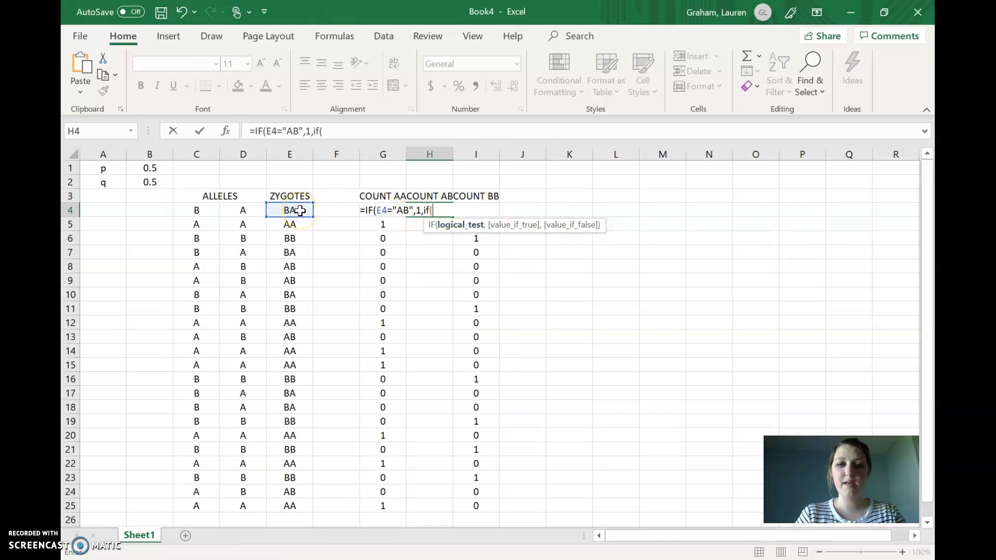
{"action": "type", "text": "="}
{"action": "type", "text": "\"BA\","}
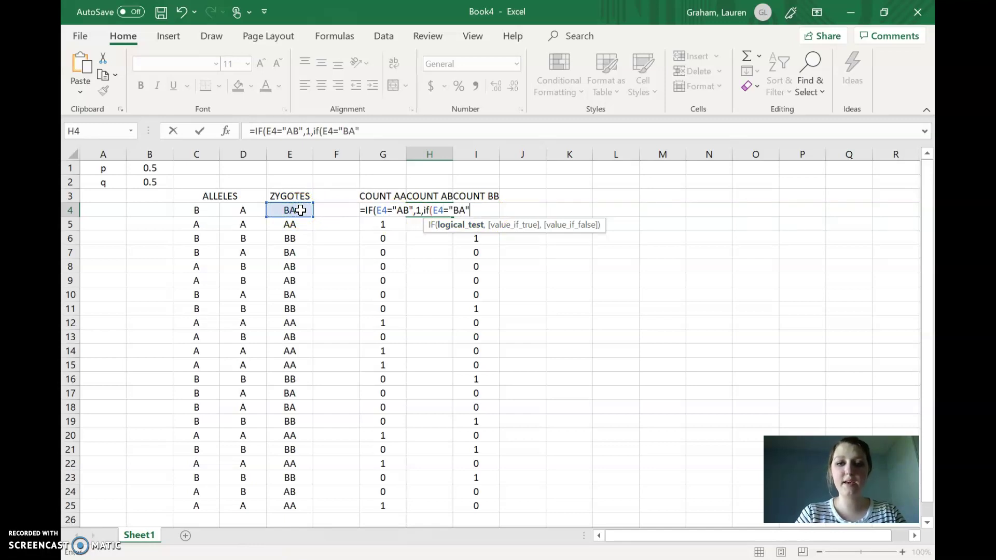
{"action": "type", "text": "1,"}
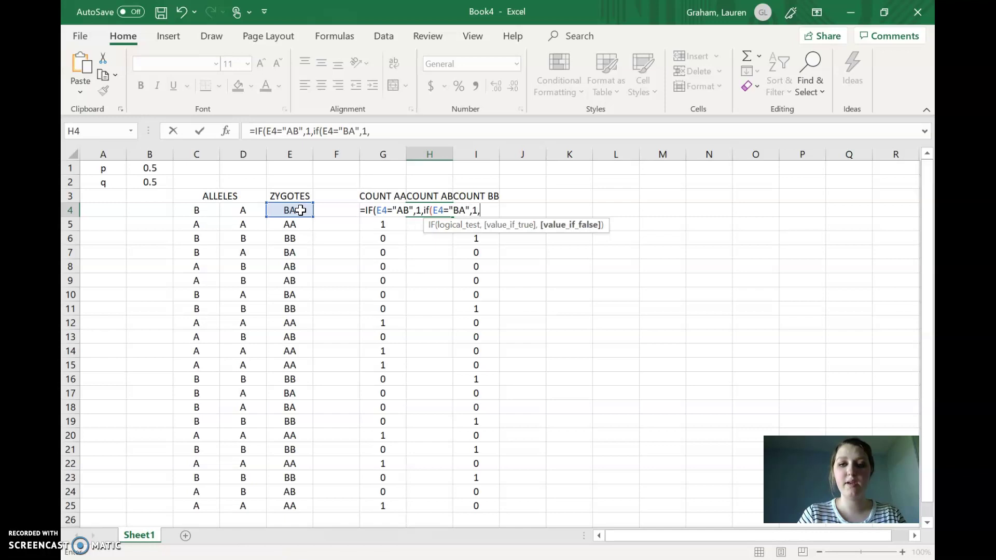
{"action": "type", "text": "0"}
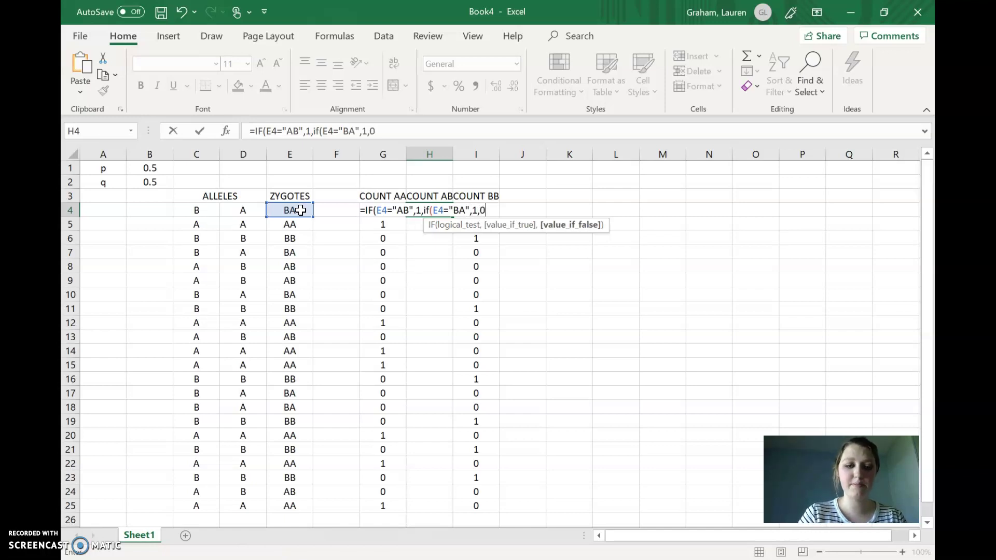
{"action": "type", "text": ")"}
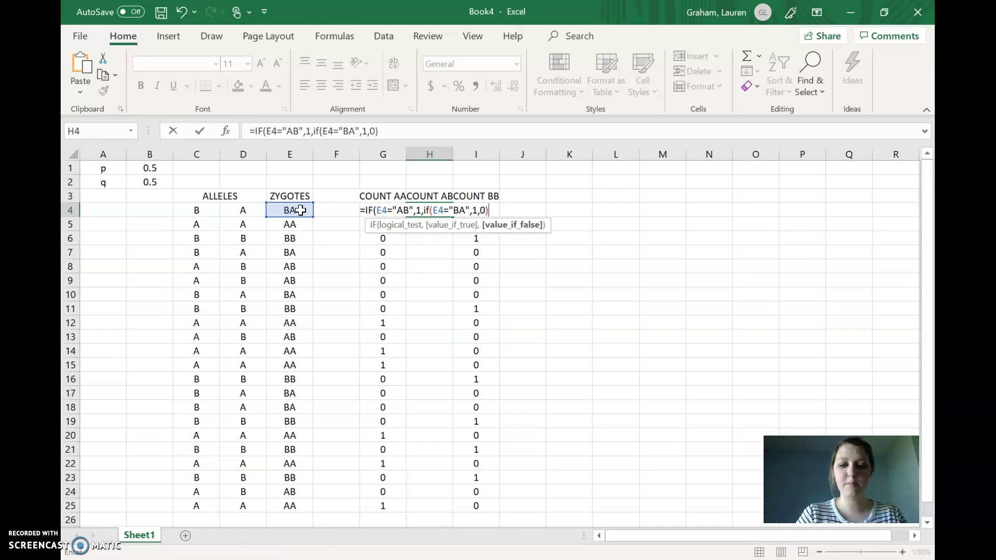
{"action": "type", "text": ")"}
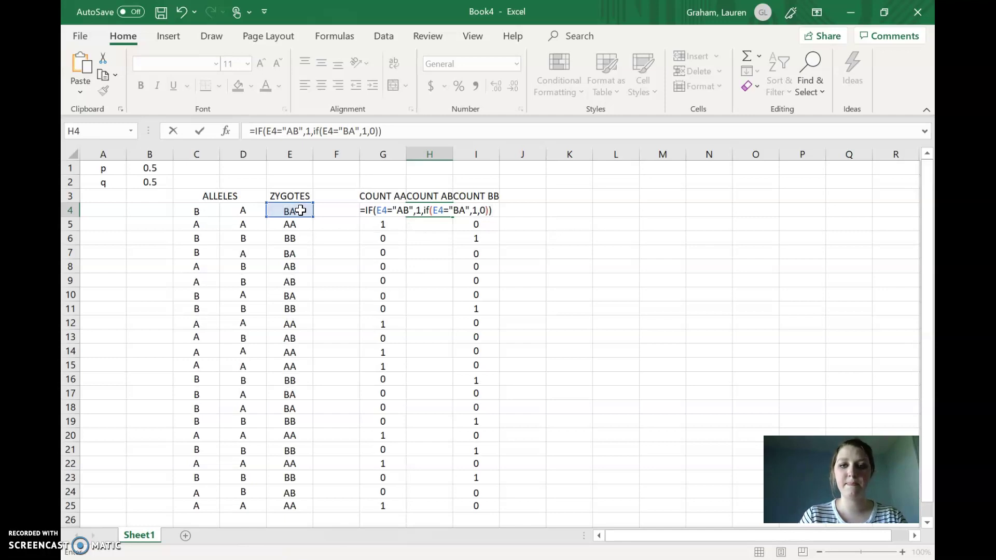
{"action": "key", "text": "Return"}
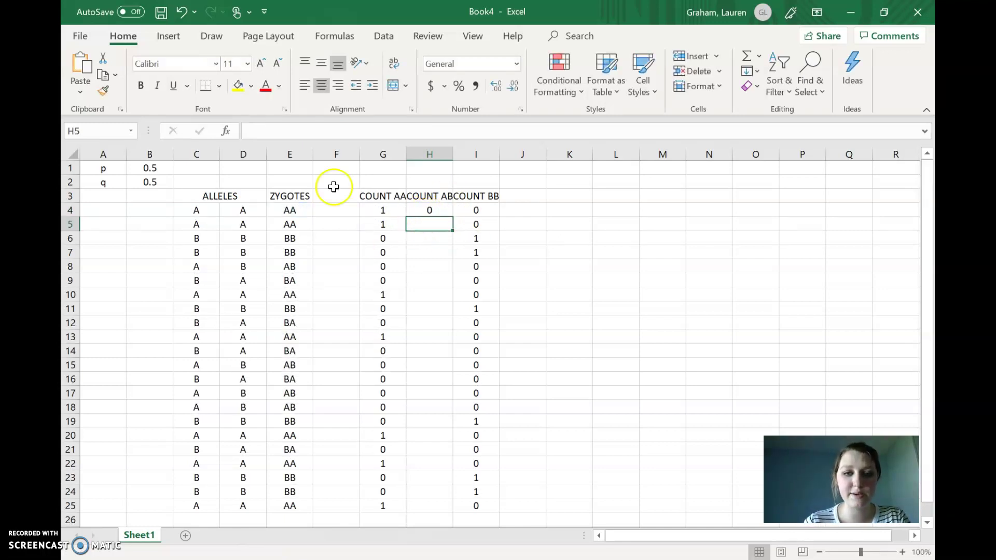
Step: Fill the nested H4 formula down the COUNT AB column through row 25
{"action": "left_click", "coordinate": [443, 211]}
{"action": "mouse_move", "coordinate": [451, 215]}
{"action": "left_mouse_down"}
{"action": "mouse_move", "coordinate": [404, 382]}
{"action": "mouse_move", "coordinate": [425, 511]}
{"action": "left_mouse_up"}
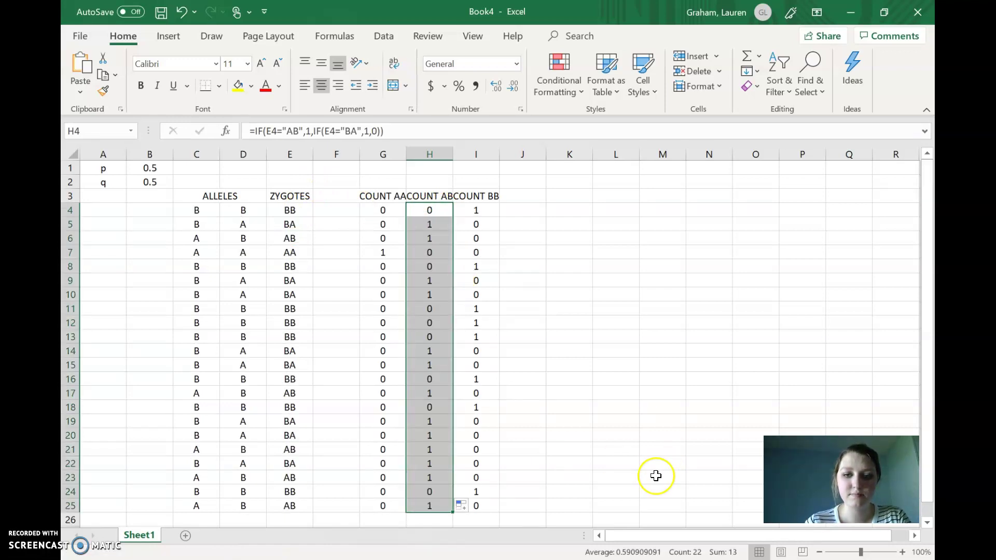
{"action": "left_click", "coordinate": [283, 367]}
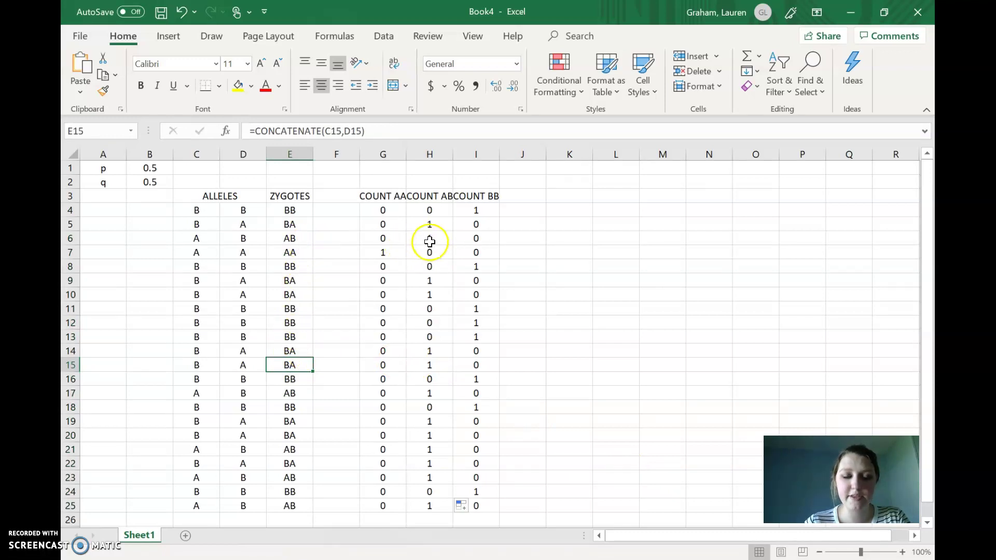
Step: Re-enter the unchanged zygote formula in cell E4 to generate a new set of random allele draws
{"action": "left_click", "coordinate": [550, 254]}
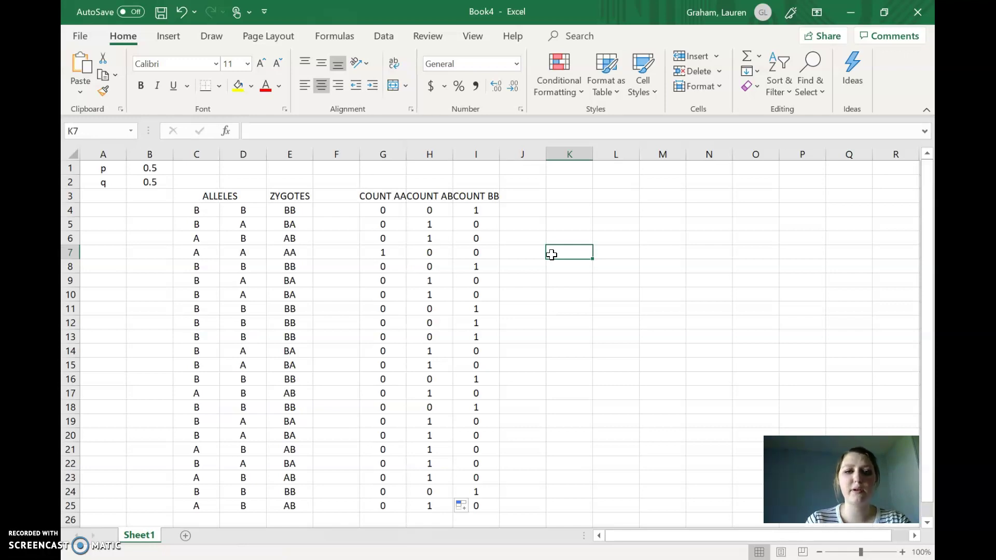
{"action": "left_click", "coordinate": [293, 209]}
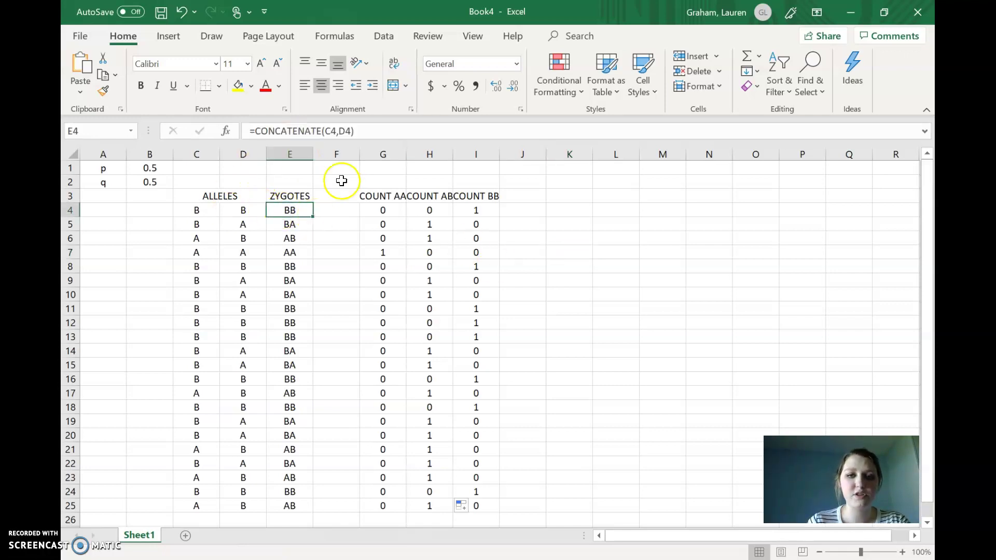
{"action": "left_click", "coordinate": [381, 136]}
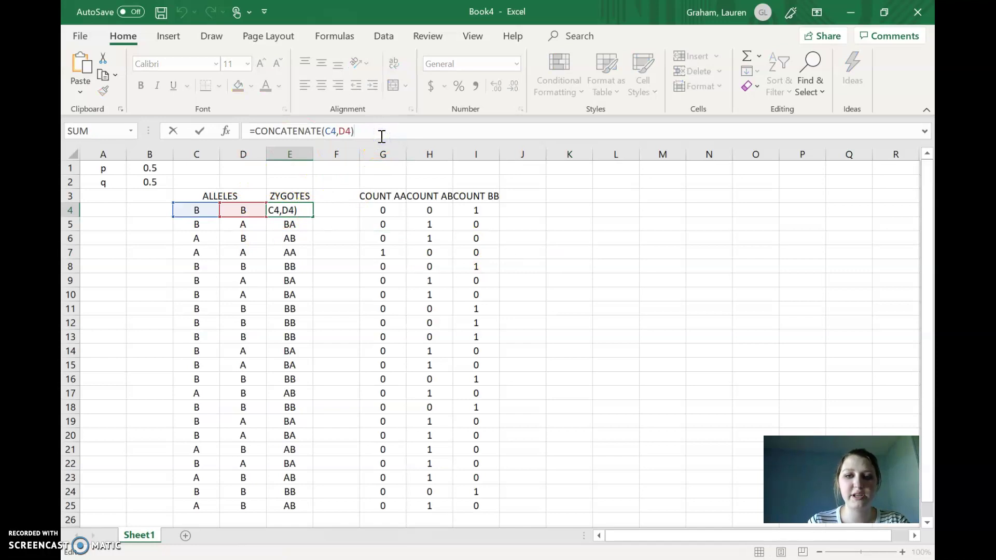
{"action": "key", "text": "Return"}
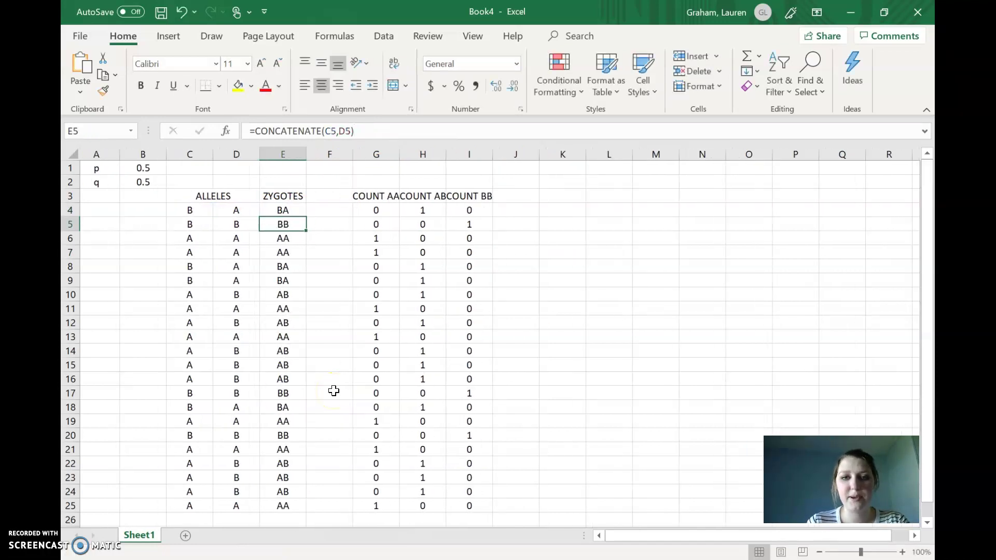
Step: Add the headings Total AA, Total AB and Total BB in cells K3, L3 and M3
{"action": "left_click", "coordinate": [577, 199]}
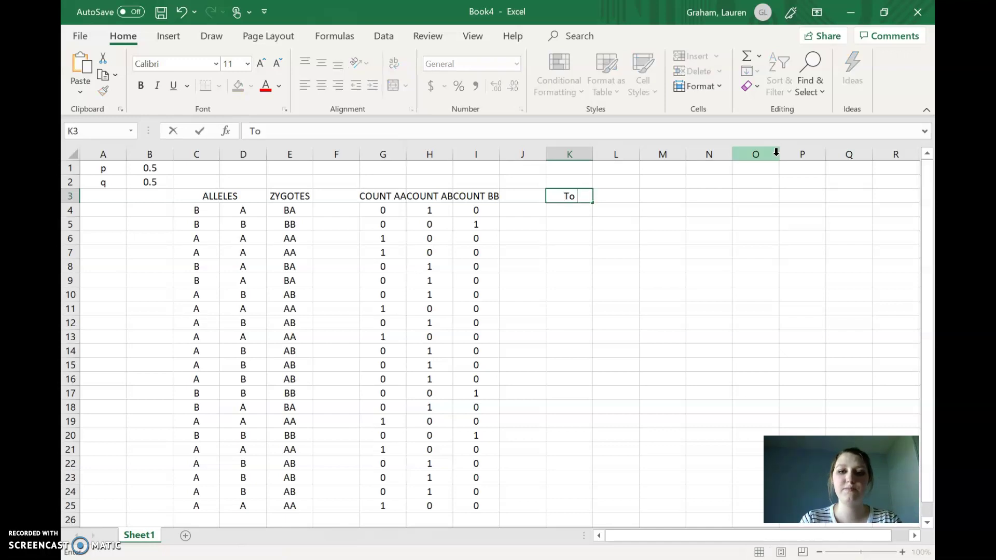
{"action": "type", "text": "AA"}
{"action": "key", "text": "Tab"}
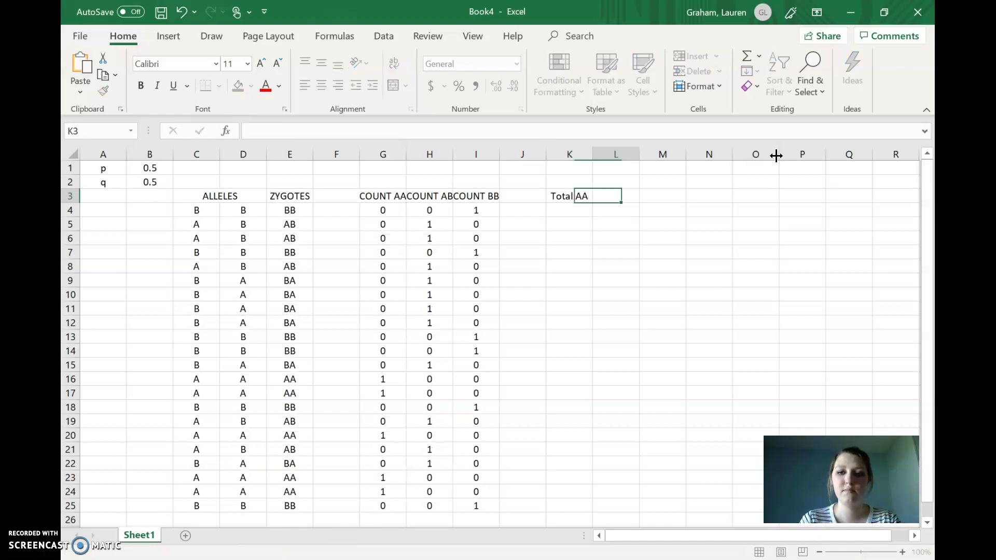
{"action": "type", "text": "Total AB"}
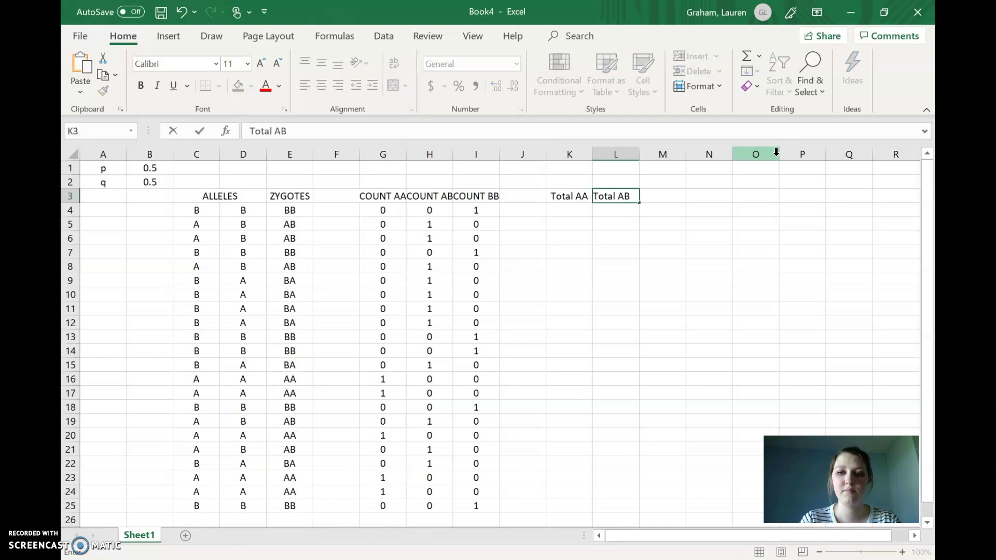
{"action": "key", "text": "Tab"}
{"action": "type", "text": "Tot"}
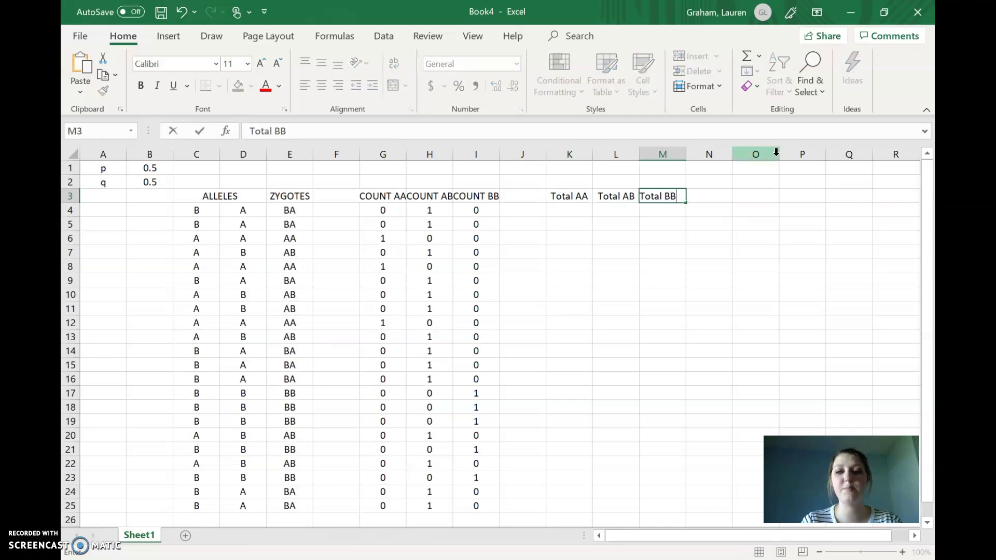
Step: Total the COUNT AA column in cell K4 with the formula =sum(G4:G25)
{"action": "left_click", "coordinate": [570, 213]}
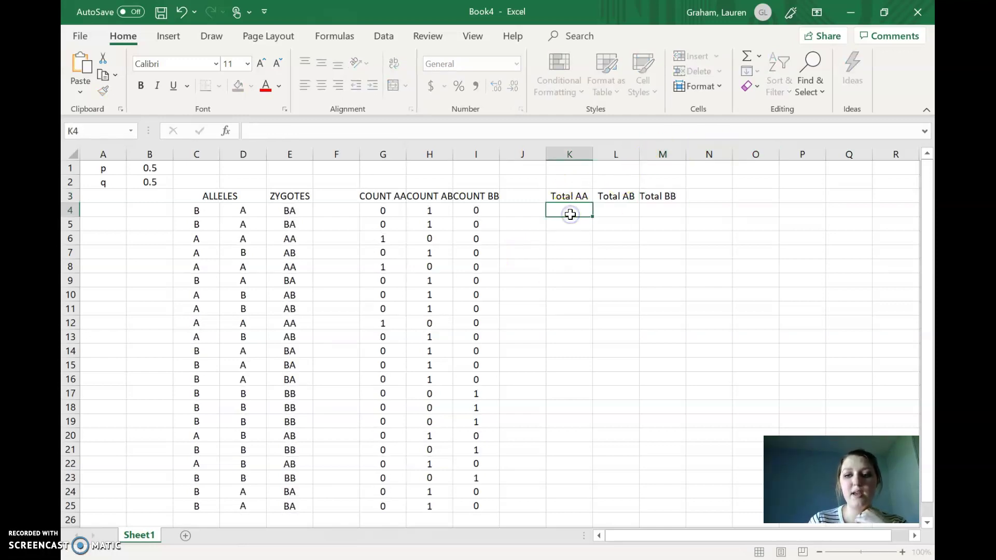
{"action": "left_click", "coordinate": [561, 221]}
{"action": "type", "text": "=sum"}
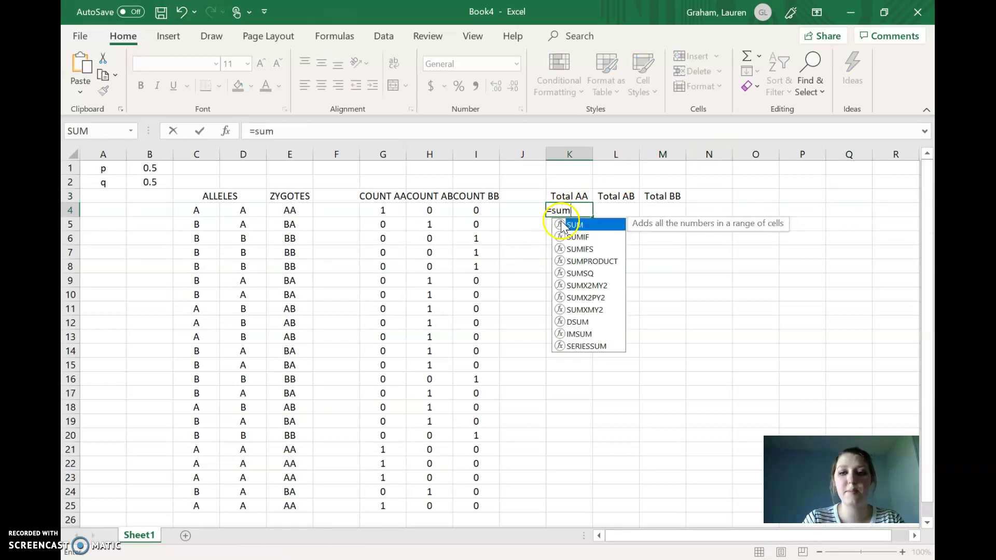
{"action": "type", "text": "("}
{"action": "left_click", "coordinate": [392, 212]}
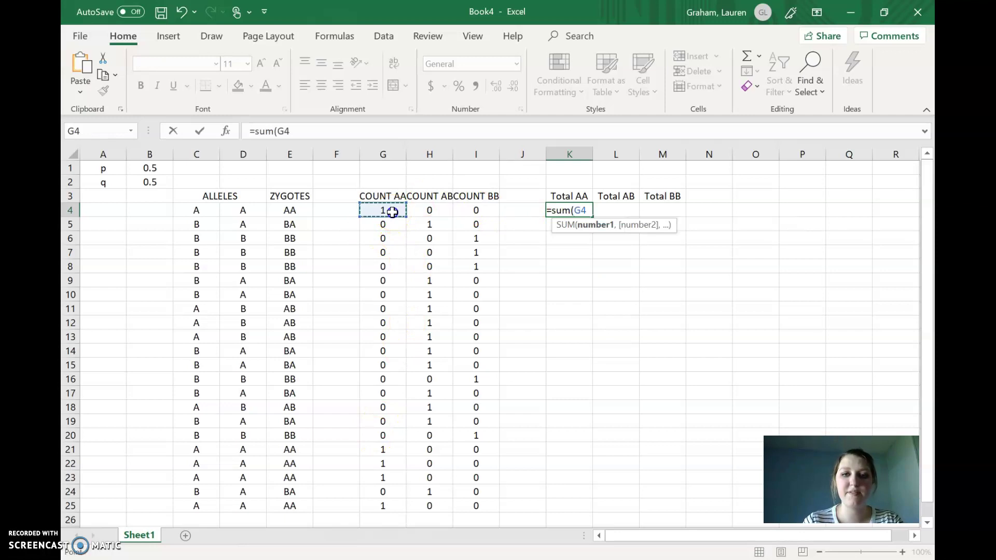
{"action": "left_click_drag", "start_coordinate": [406, 216], "coordinate": [402, 511]}
{"action": "type", "text": ")"}
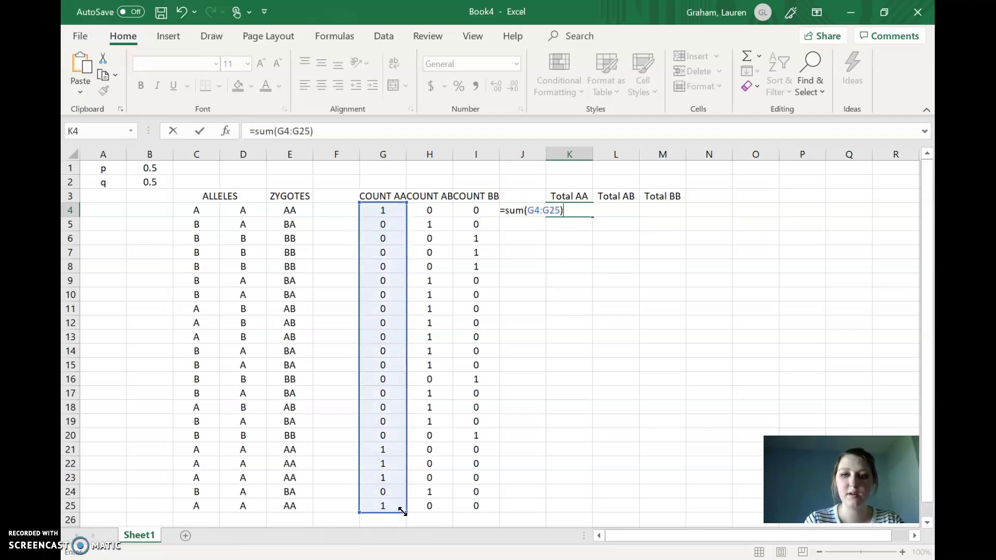
{"action": "key", "text": "Return"}
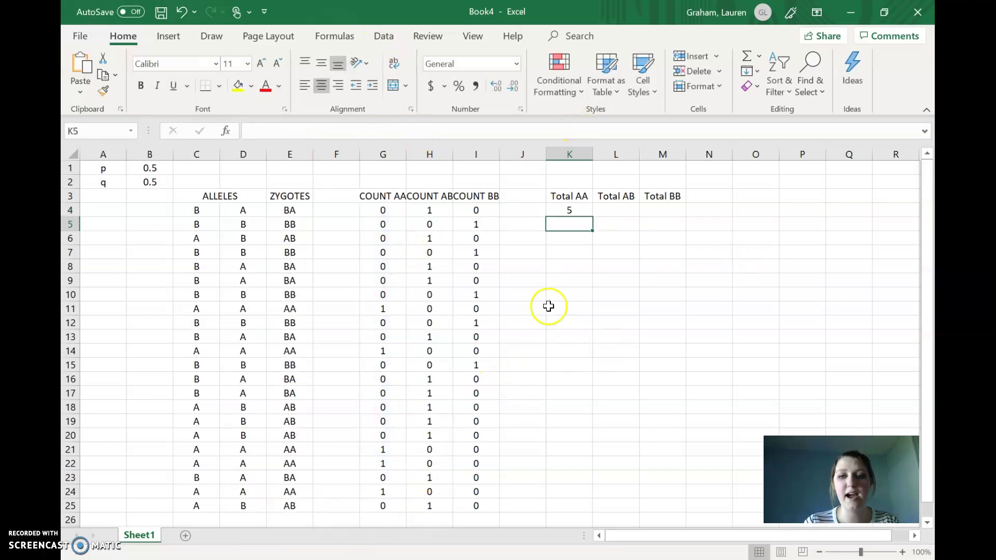
Step: Total the COUNT AB column in cell L4 by summing H4:H25
{"action": "left_click", "coordinate": [628, 213]}
{"action": "type", "text": "="}
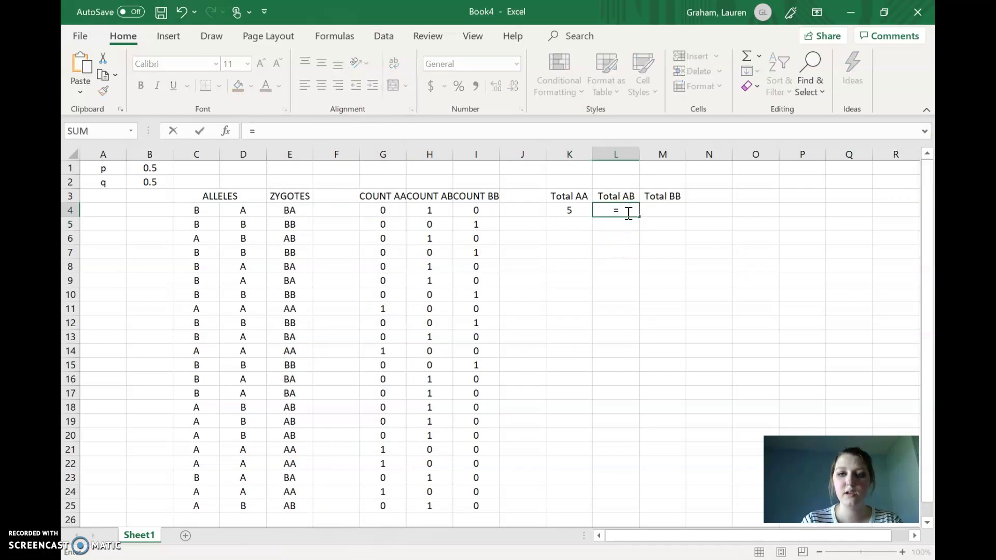
{"action": "type", "text": "sum("}
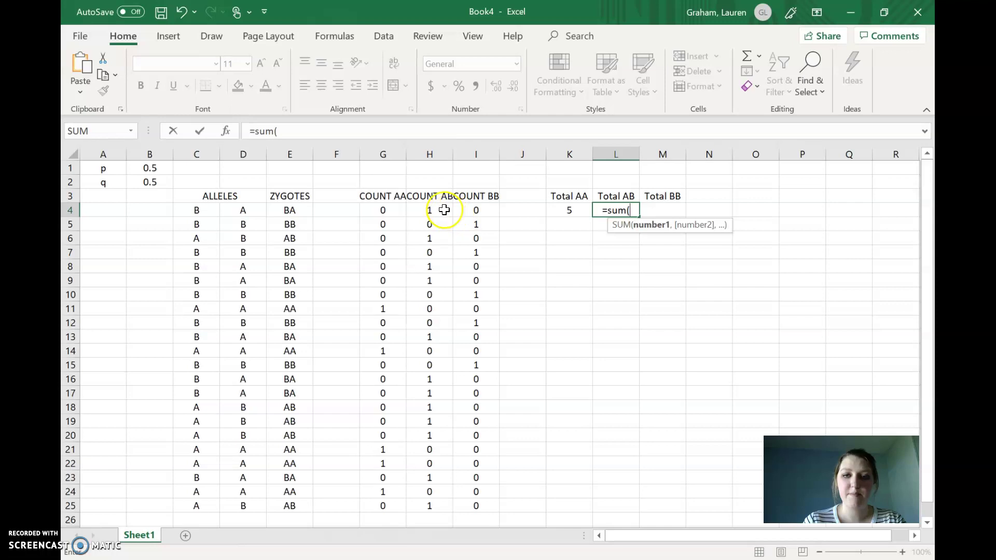
{"action": "left_click_drag", "start_coordinate": [442, 208], "coordinate": [446, 505]}
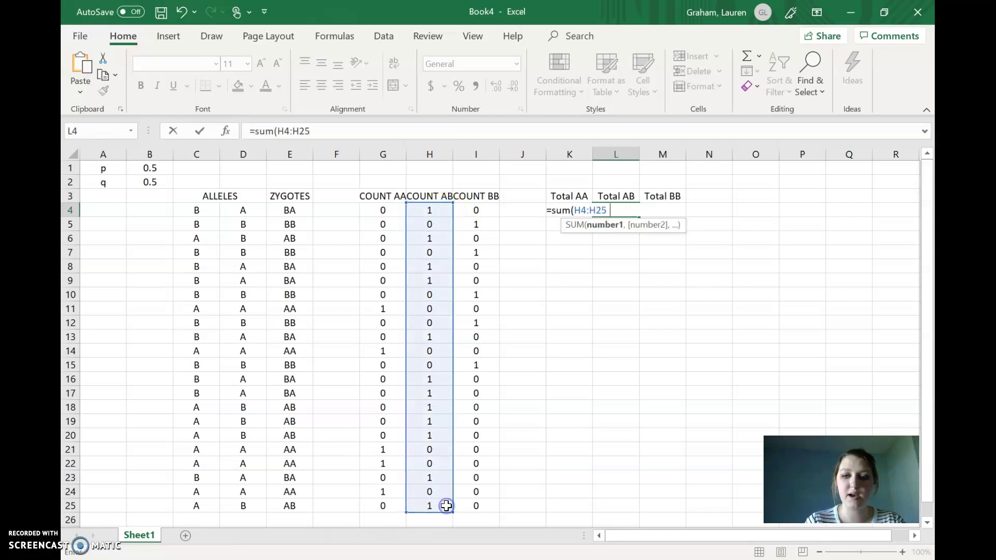
{"action": "key", "text": "Return"}
Step: Total the COUNT BB column in cell M4 by summing I4:I25
{"action": "left_click", "coordinate": [675, 208]}
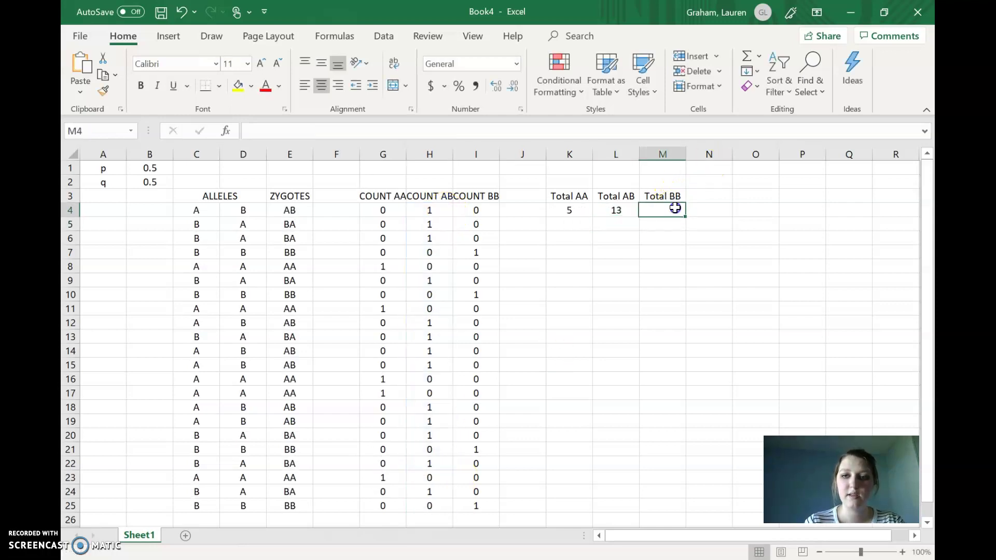
{"action": "type", "text": "=sum"}
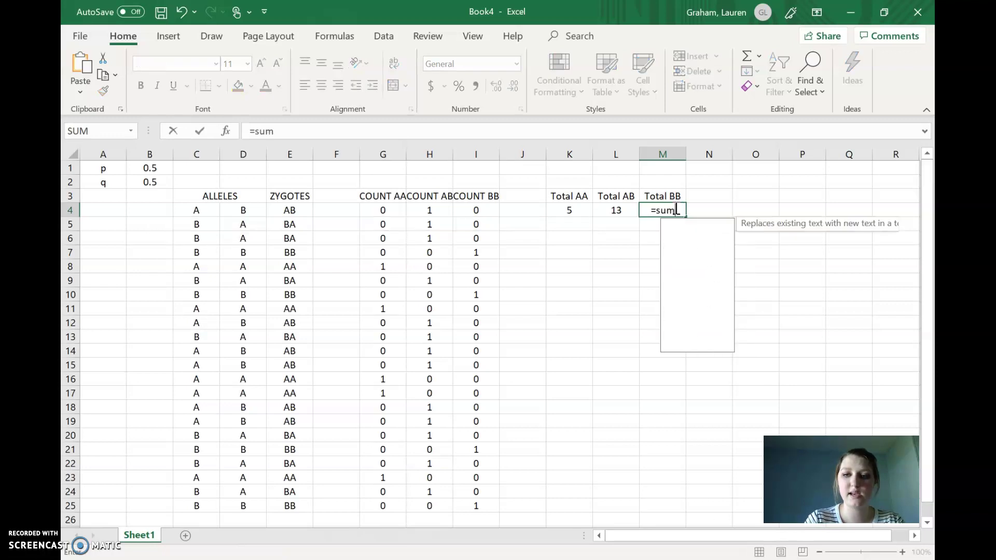
{"action": "type", "text": "("}
{"action": "left_click", "coordinate": [493, 213]}
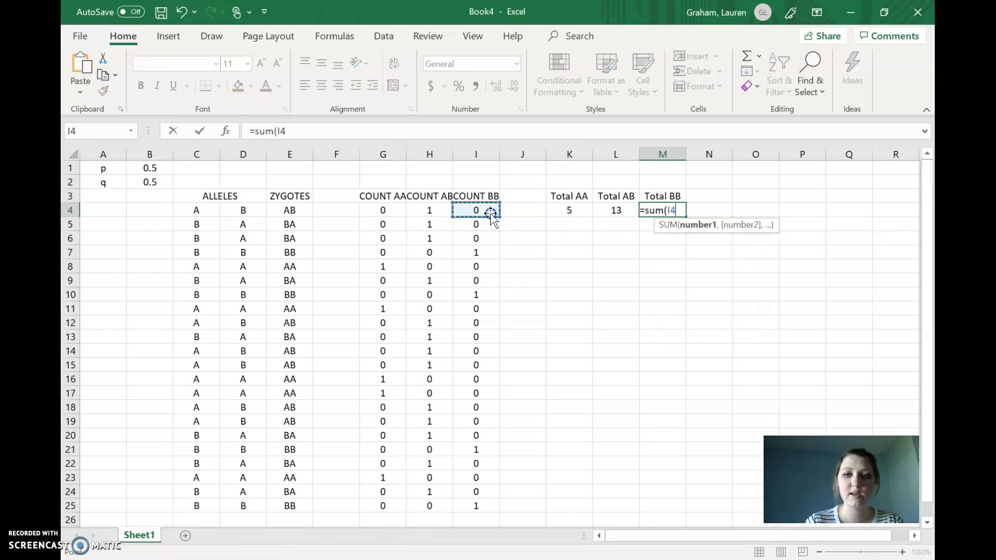
{"action": "left_click_drag", "start_coordinate": [496, 216], "coordinate": [474, 509]}
{"action": "type", "text": ")"}
{"action": "key", "text": "Return"}
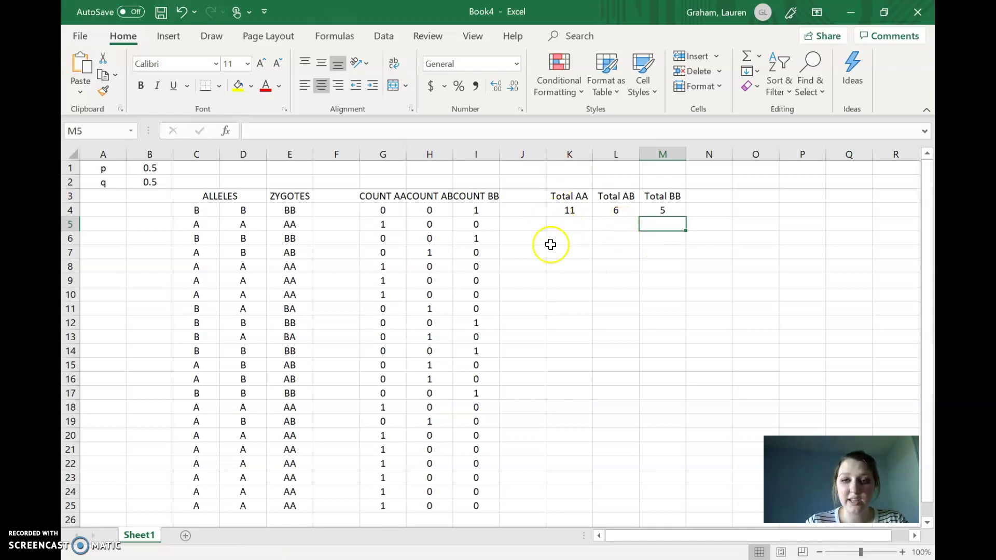
Step: Add the allele headings Total A in cell K6 and Total B in cell M6
{"action": "left_click", "coordinate": [569, 238]}
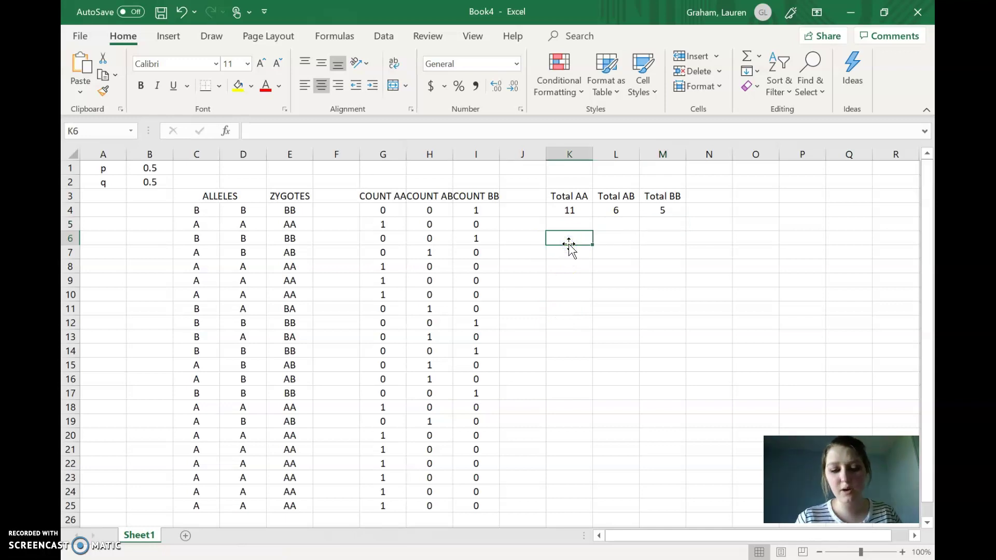
{"action": "type", "text": "Total"}
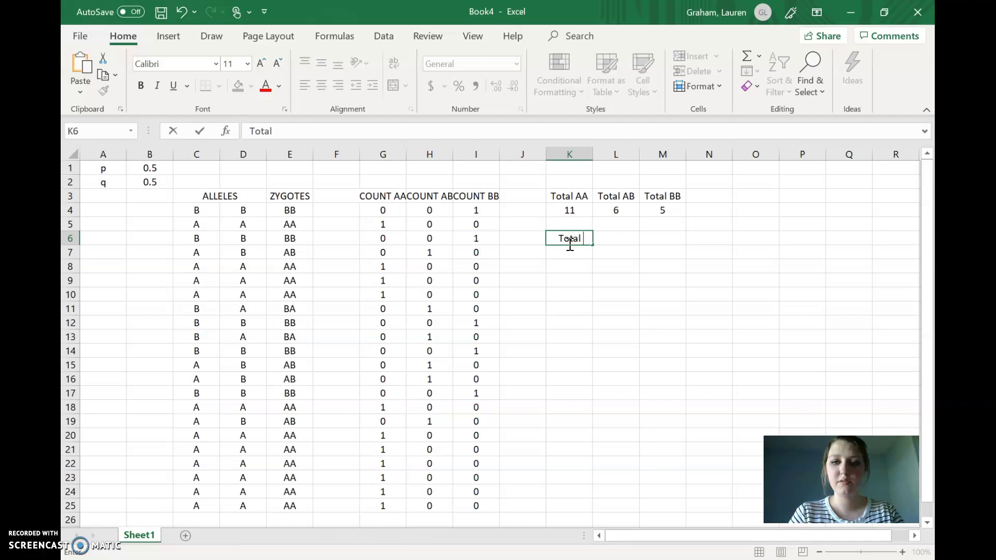
{"action": "key", "text": "Tab"}
{"action": "key", "text": "Tab"}
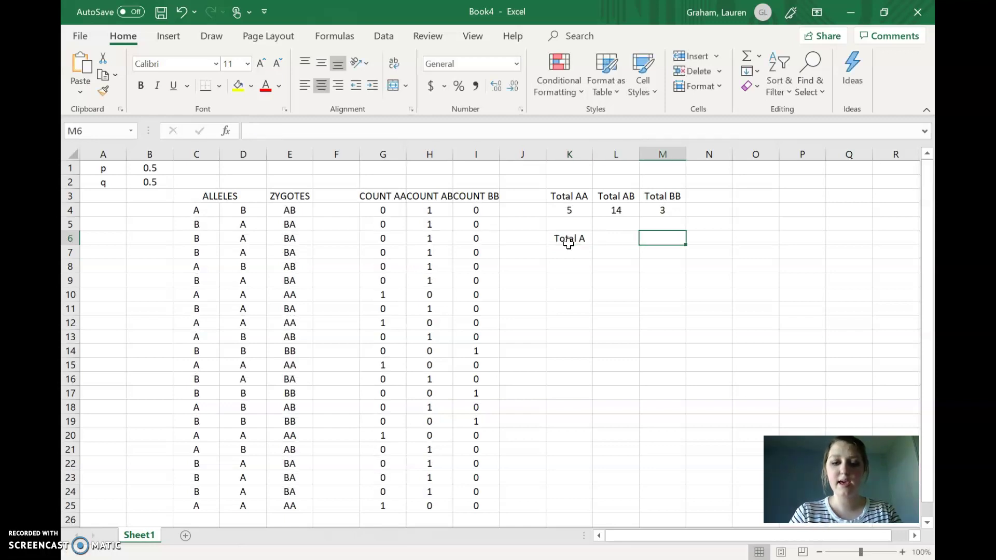
{"action": "type", "text": "Total B"}
Step: Calculate the number of A alleles in cell K7 with the formula =K4*2+L4
{"action": "left_click", "coordinate": [574, 252]}
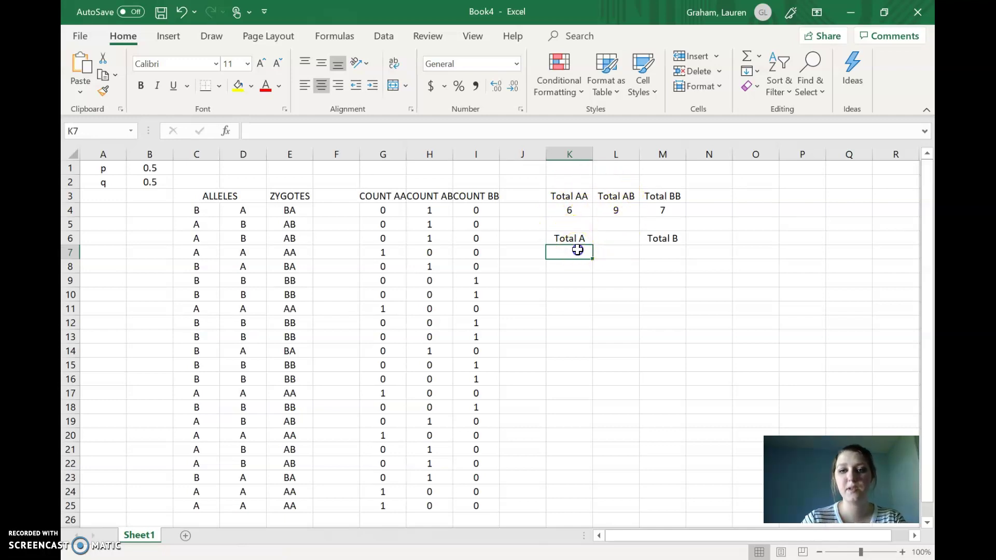
{"action": "type", "text": "="}
{"action": "left_click", "coordinate": [568, 211]}
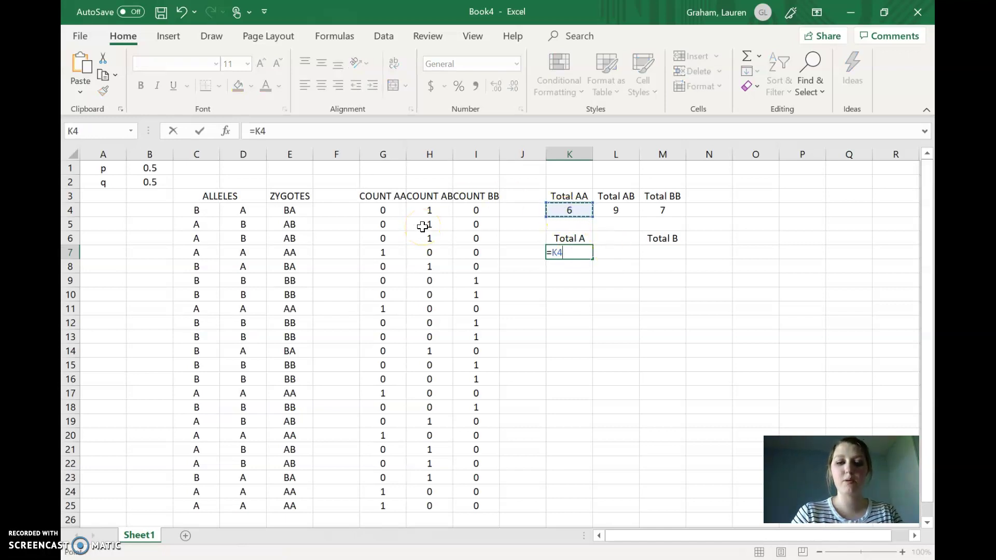
{"action": "type", "text": "*2="}
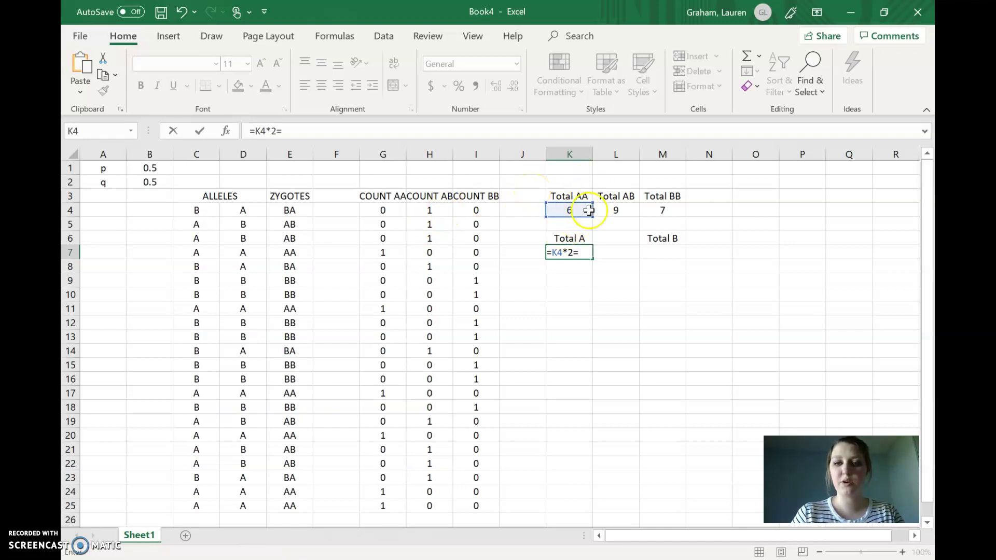
{"action": "key", "text": "BackSpace"}
{"action": "left_click", "coordinate": [632, 207]}
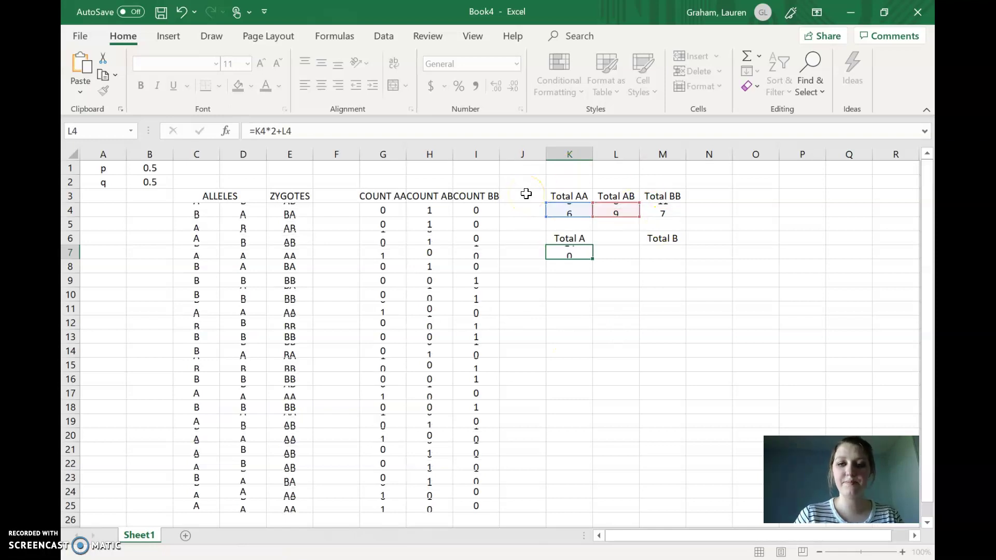
{"action": "key", "text": "Return"}
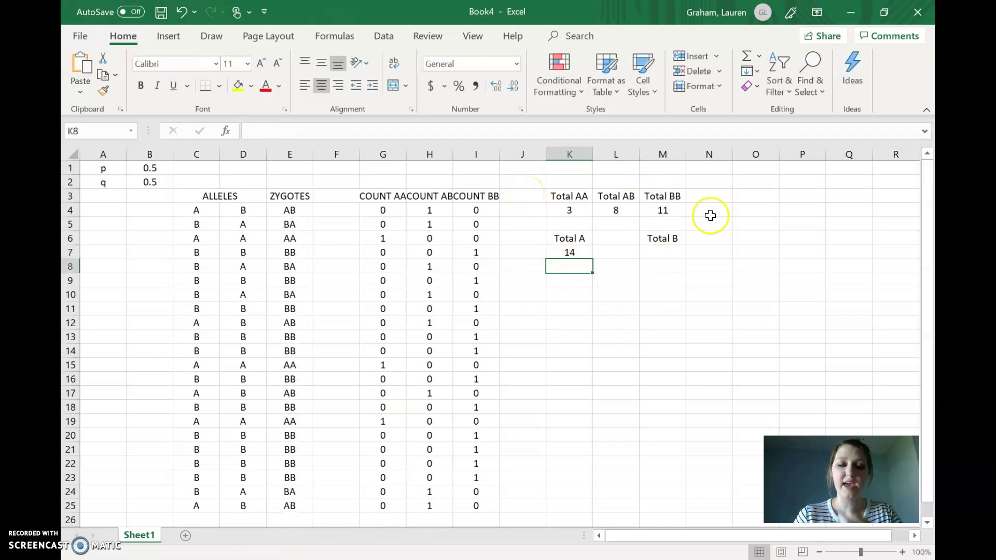
Step: Calculate the number of B alleles in cell M7 with the formula =M4*2+L4
{"action": "left_click", "coordinate": [667, 253]}
{"action": "type", "text": "=s"}
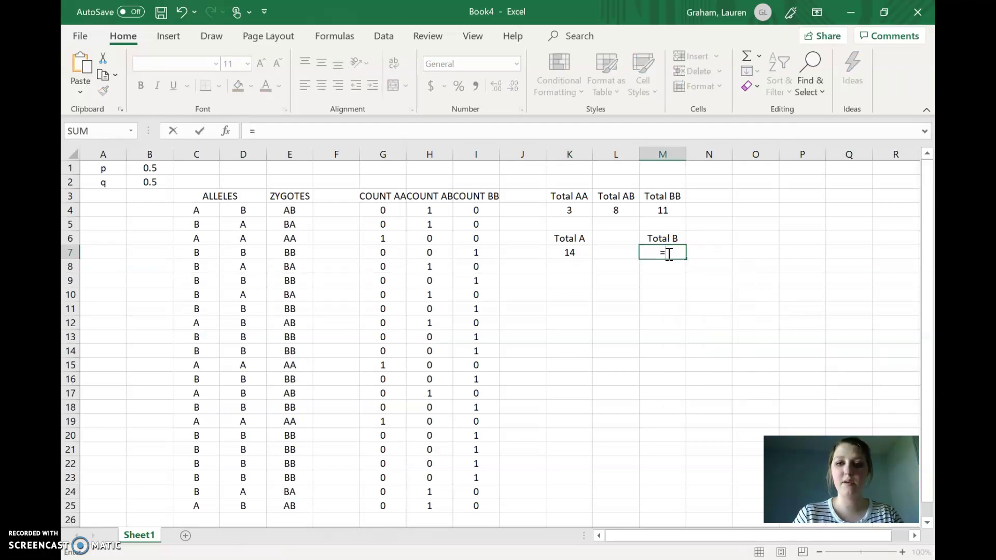
{"action": "left_click", "coordinate": [668, 210]}
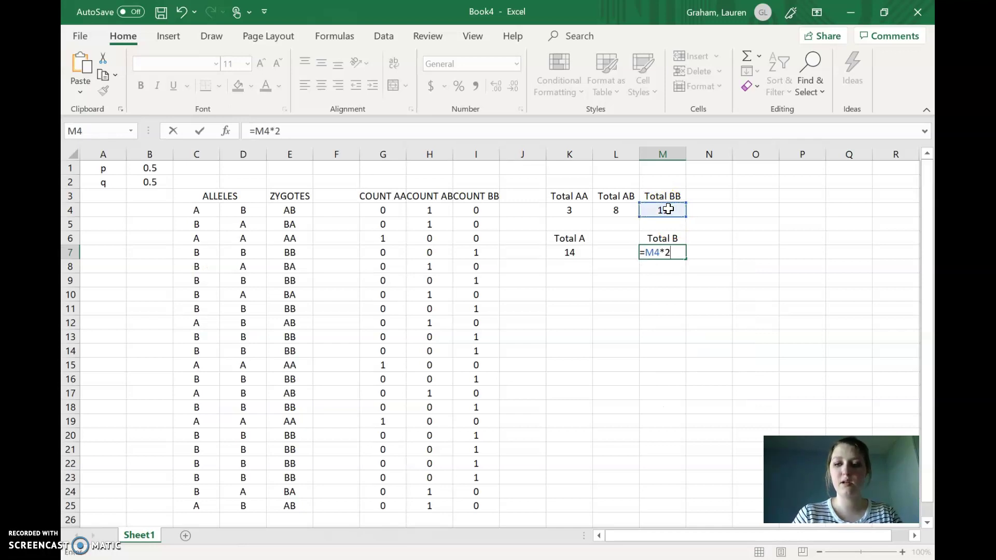
{"action": "type", "text": "*2+"}
{"action": "left_click", "coordinate": [617, 210]}
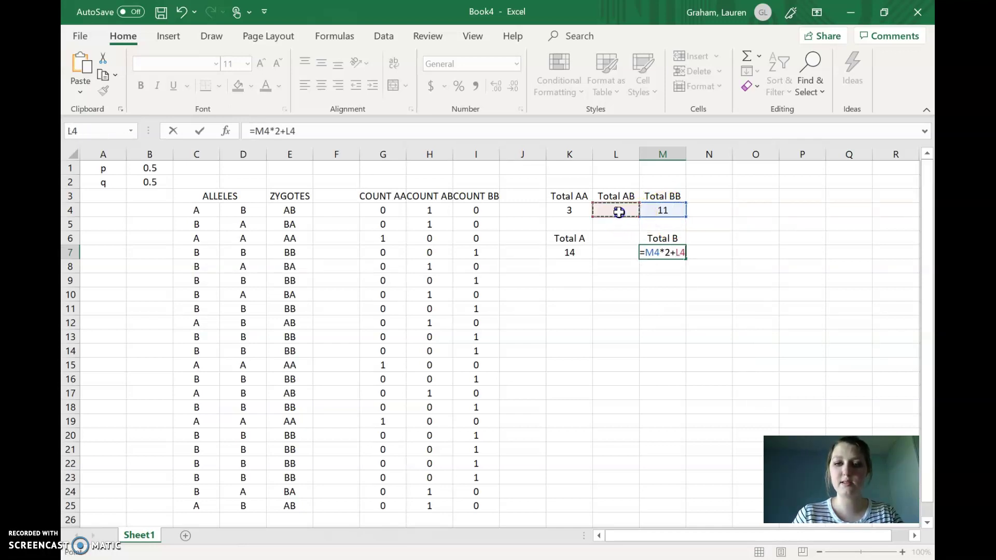
{"action": "key", "text": "Return"}
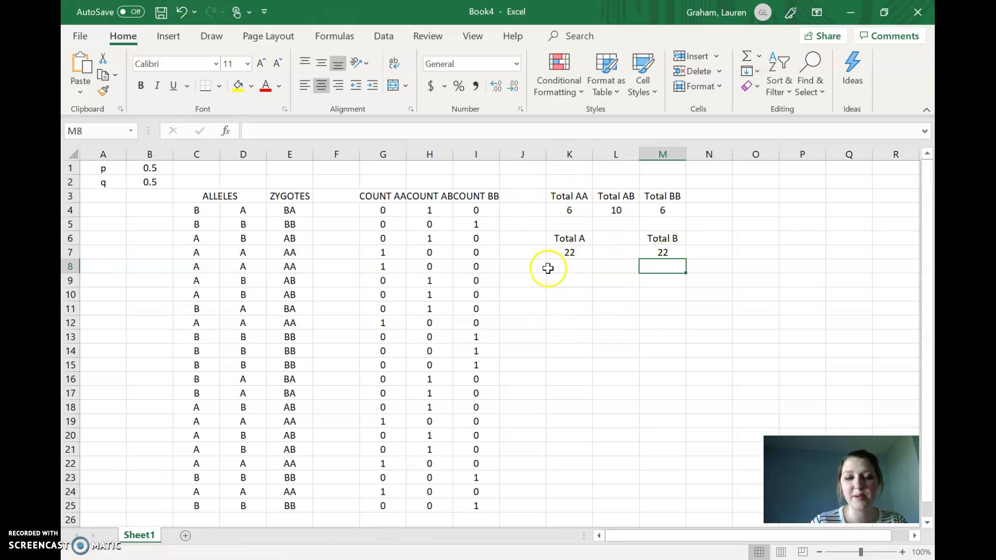
Step: Re-enter the unchanged Total AA formula in cell K4 to redraw the alleles and refresh all the totals
{"action": "left_click", "coordinate": [576, 215]}
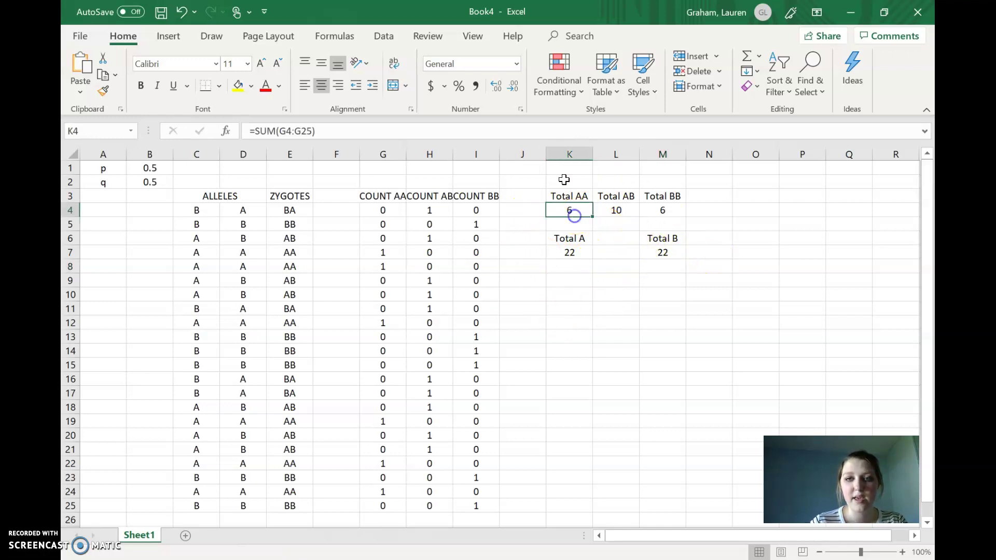
{"action": "left_click", "coordinate": [565, 134]}
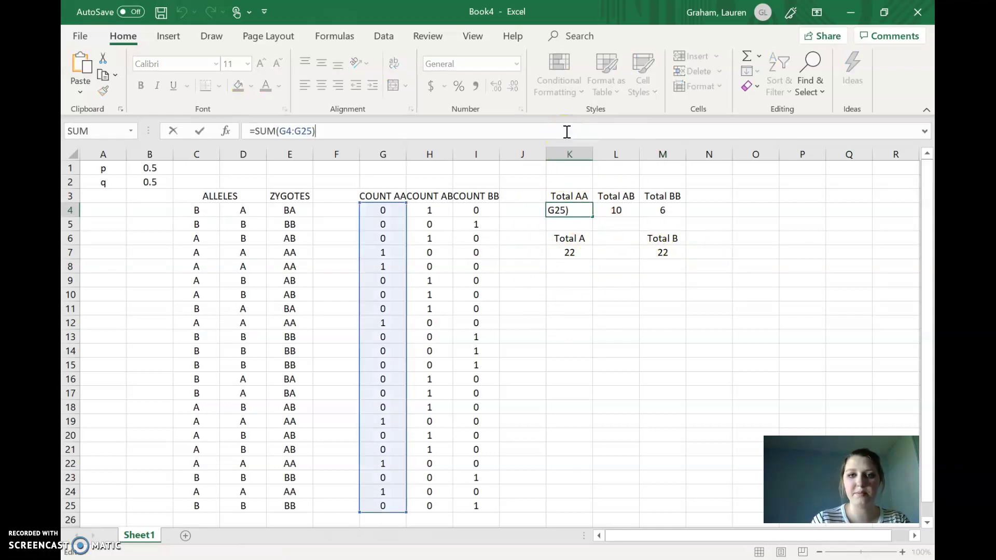
{"action": "key", "text": "Return"}
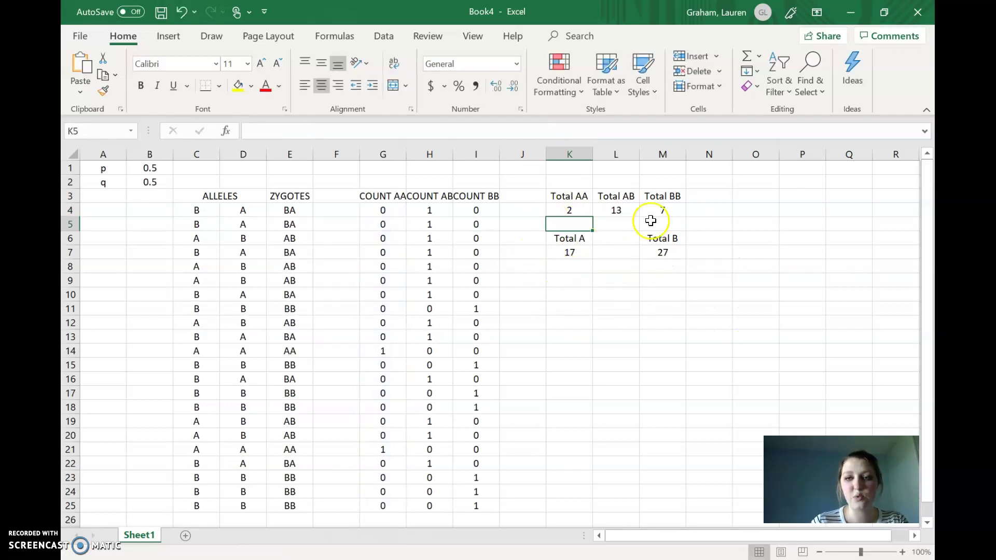
Step: Add the allele frequency headings p in cell K9 and q in cell M9
{"action": "left_click", "coordinate": [580, 294]}
{"action": "left_click", "coordinate": [571, 279]}
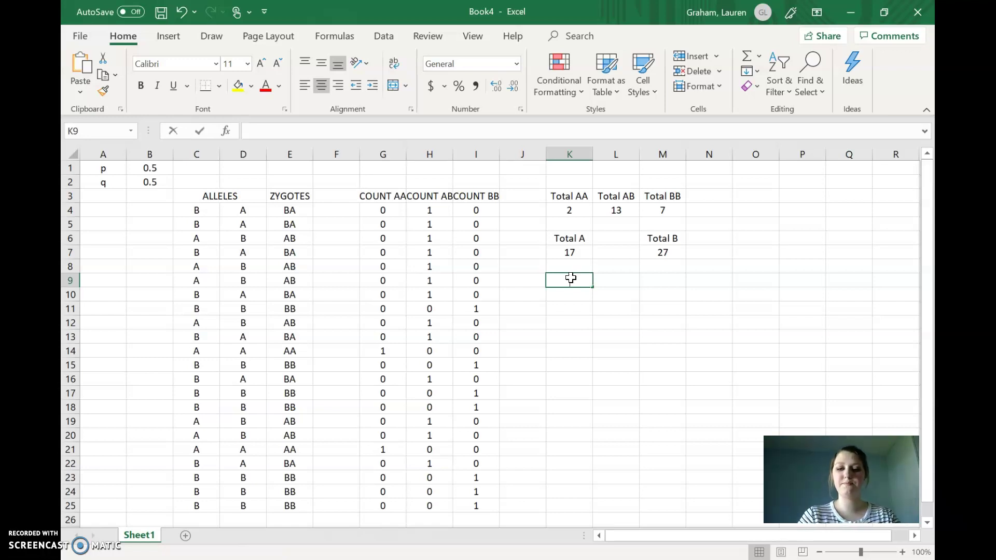
{"action": "type", "text": "p"}
{"action": "left_click", "coordinate": [658, 281]}
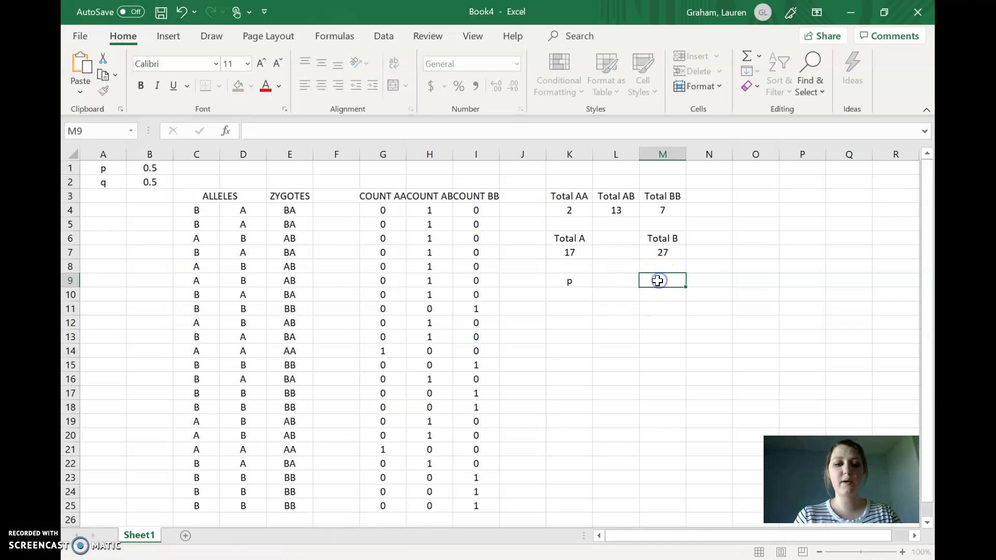
{"action": "type", "text": "q"}
{"action": "left_click", "coordinate": [568, 252]}
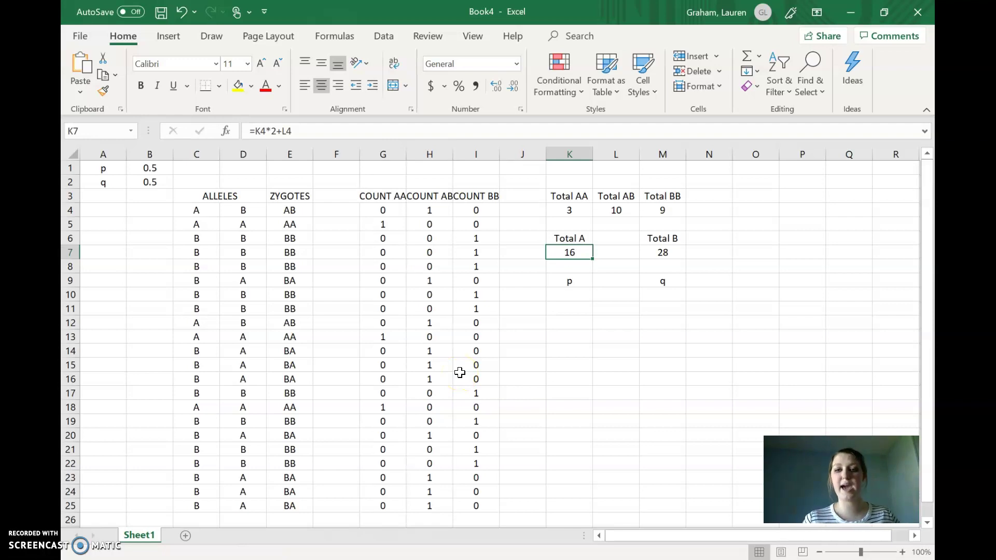
Step: Calculate the frequency of allele A in cell K10 with the formula =K7/(K7+M7)
{"action": "left_click", "coordinate": [573, 295]}
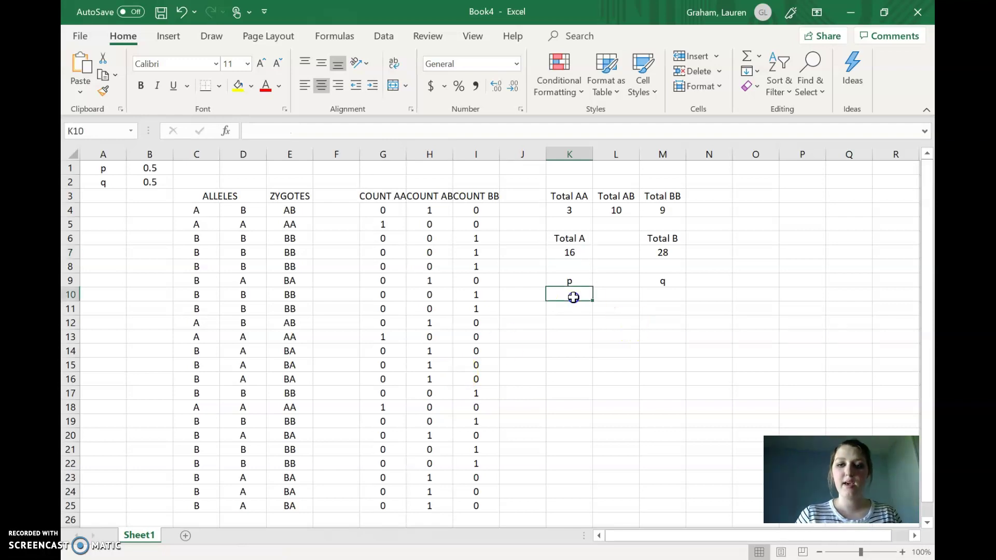
{"action": "type", "text": "="}
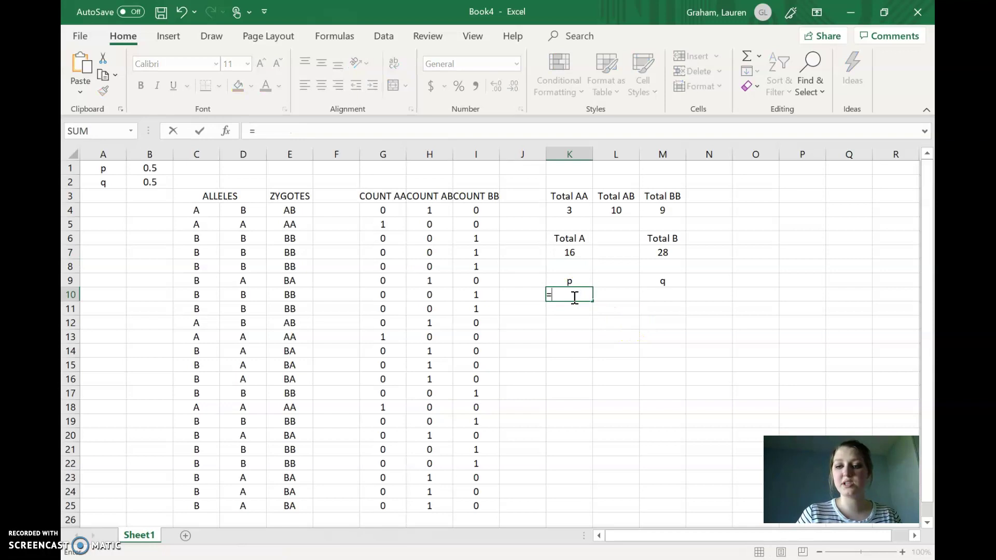
{"action": "left_click", "coordinate": [584, 253]}
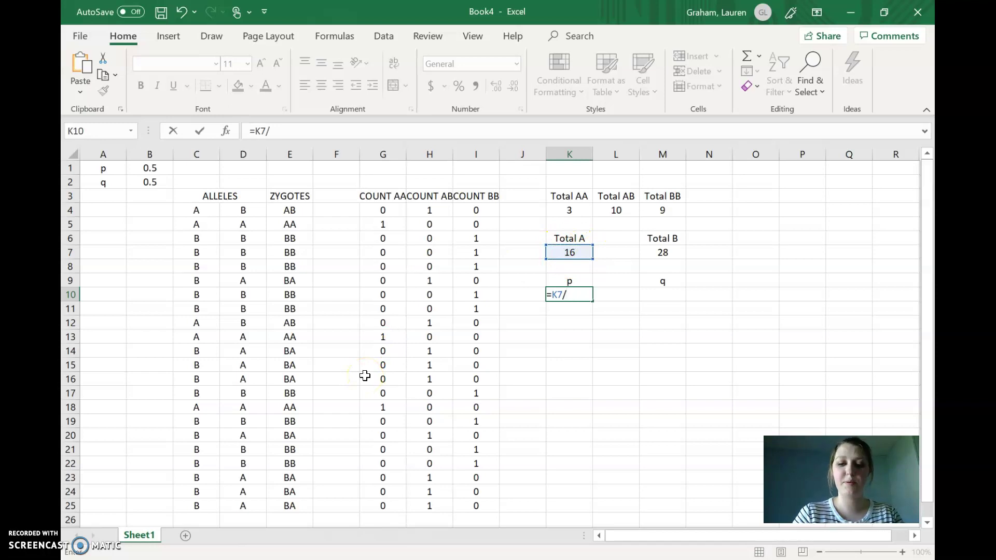
{"action": "type", "text": "/("}
{"action": "left_click", "coordinate": [588, 253]}
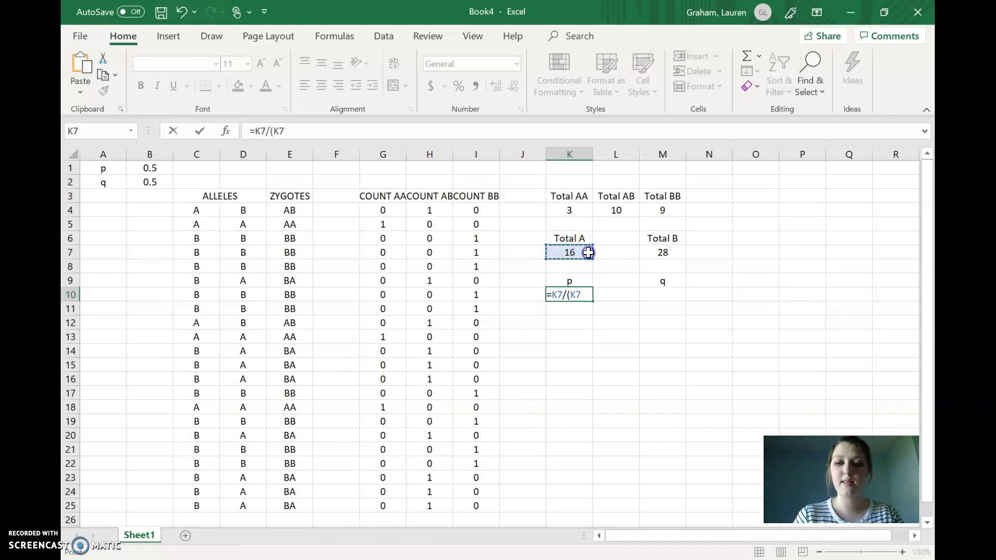
{"action": "type", "text": "+"}
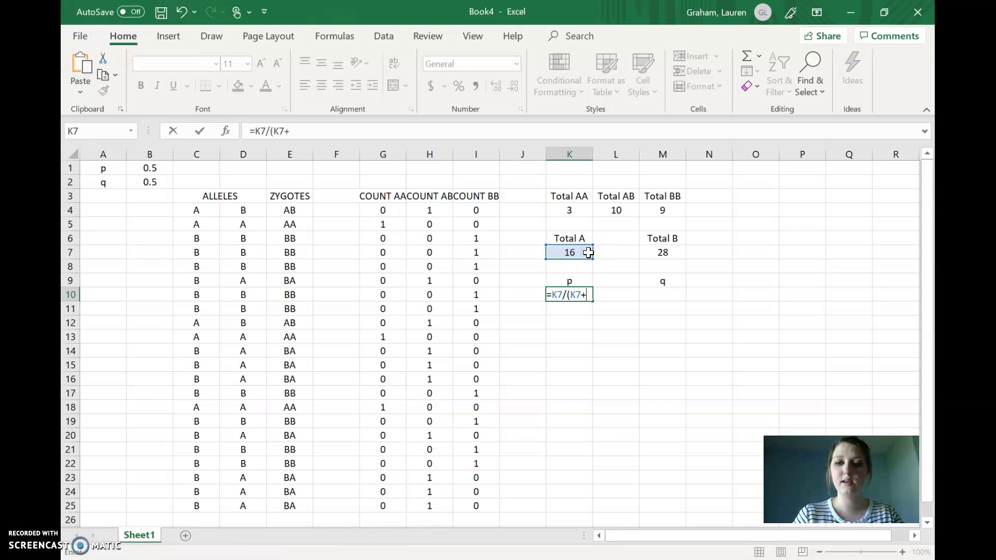
{"action": "left_click", "coordinate": [669, 254]}
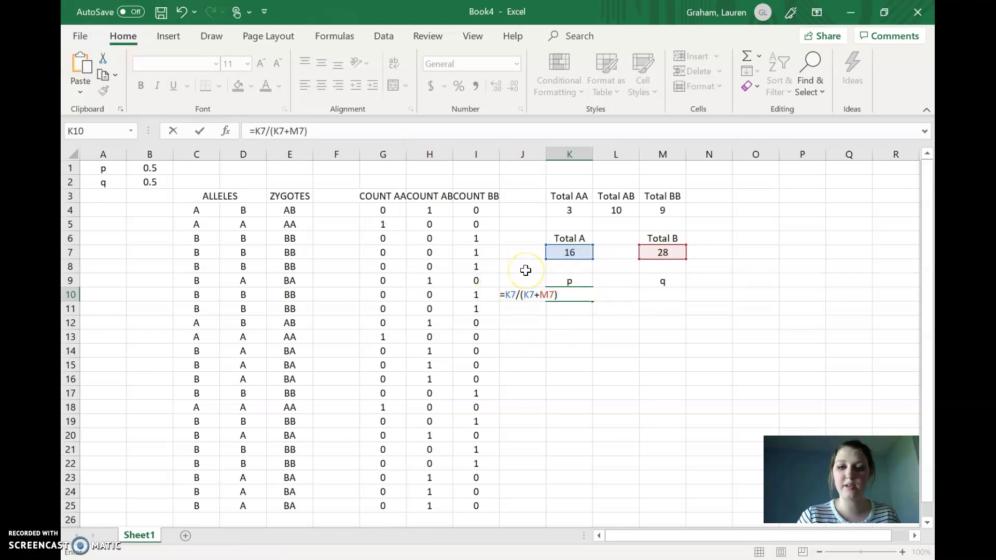
{"action": "key", "text": "Return"}
Step: Calculate the frequency of allele B in cell M10 with the formula =M7/(M7+K7)
{"action": "left_click", "coordinate": [675, 300]}
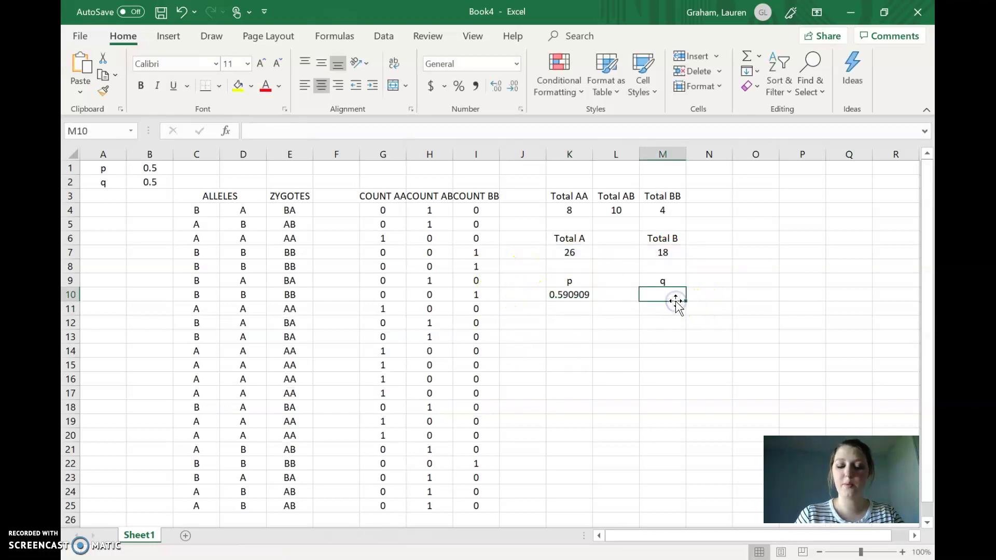
{"action": "type", "text": "="}
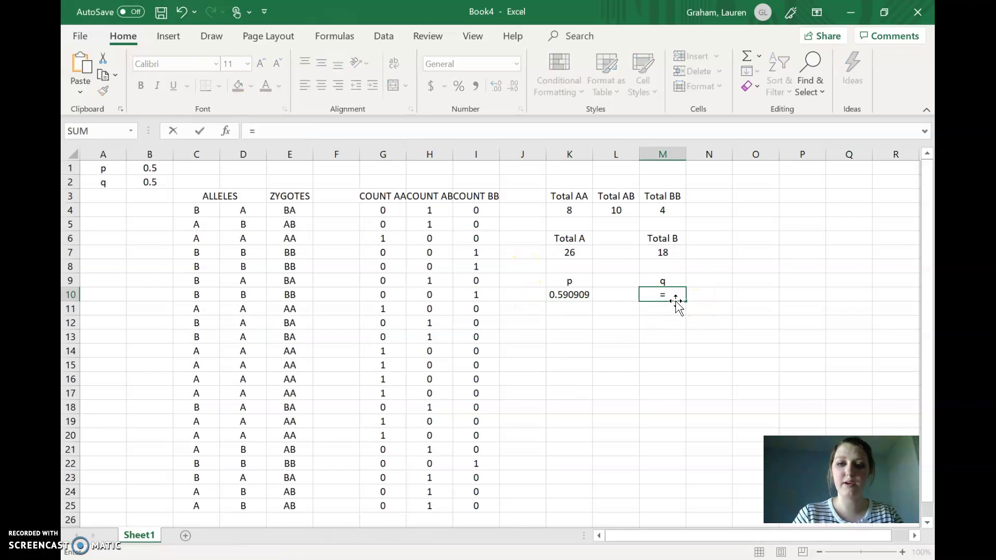
{"action": "left_click", "coordinate": [668, 253]}
{"action": "type", "text": "/"}
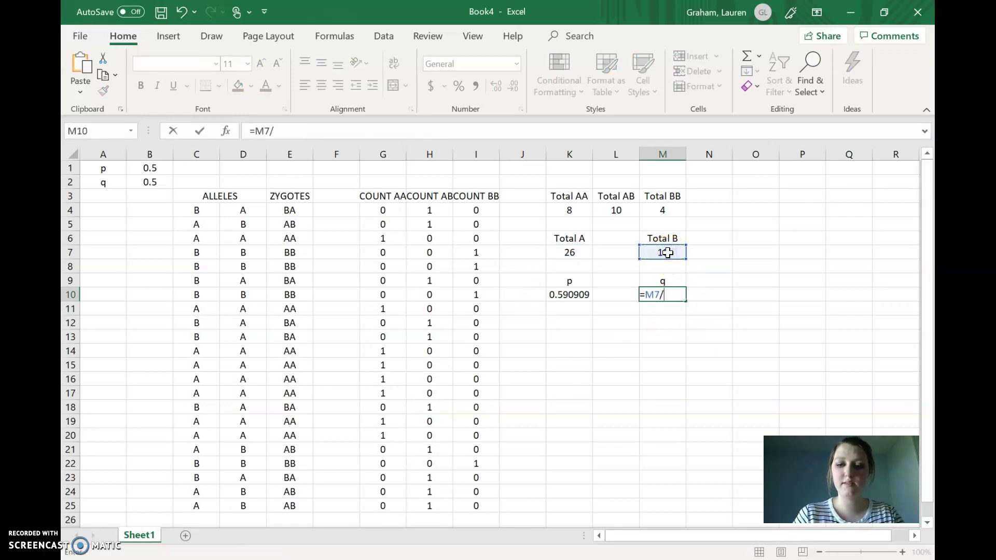
{"action": "type", "text": "("}
{"action": "left_click", "coordinate": [668, 252]}
{"action": "type", "text": "="}
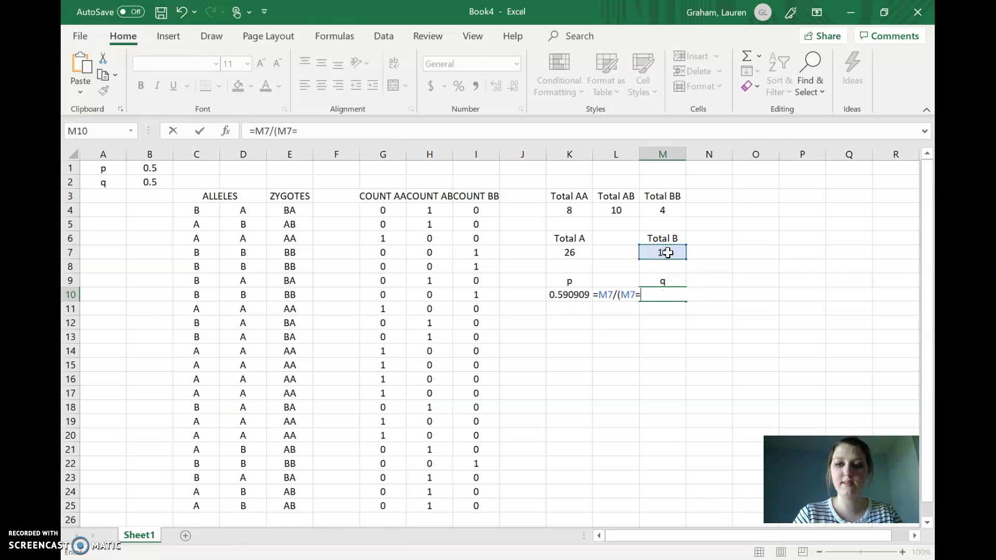
{"action": "left_click", "coordinate": [576, 253]}
{"action": "type", "text": ")"}
{"action": "key", "text": "Return"}
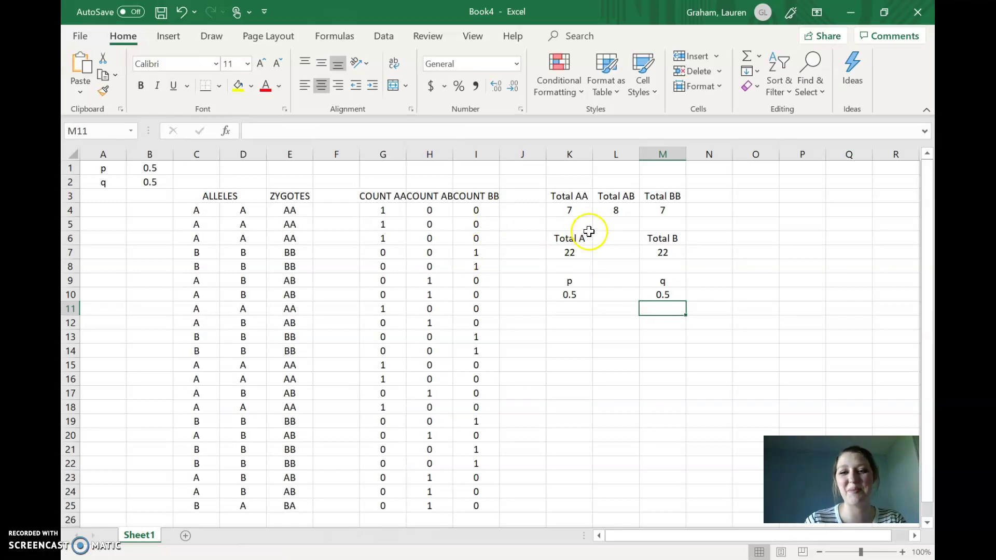
Step: Re-enter the unchanged Total AA formula in cell K4 to redraw the alleles and refresh the p and q frequencies
{"action": "left_click", "coordinate": [574, 211]}
{"action": "left_click", "coordinate": [547, 130]}
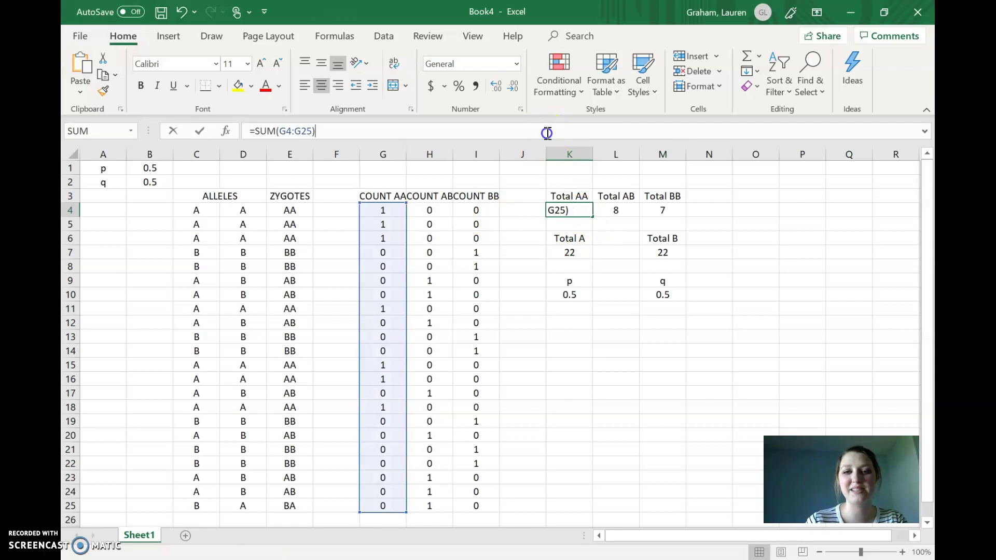
{"action": "key", "text": "Return"}
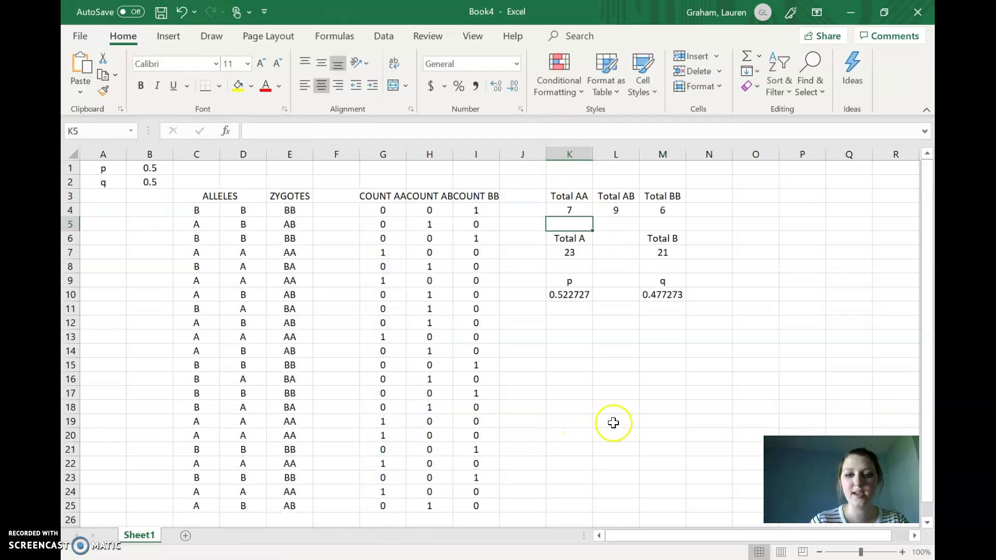
{"action": "left_click", "coordinate": [637, 368]}
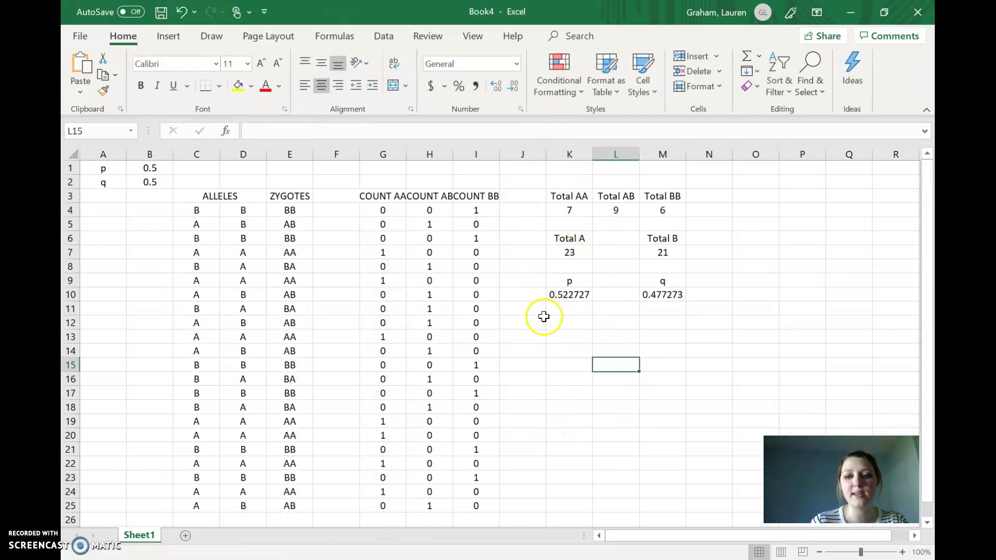
{"action": "left_click", "coordinate": [667, 321]}
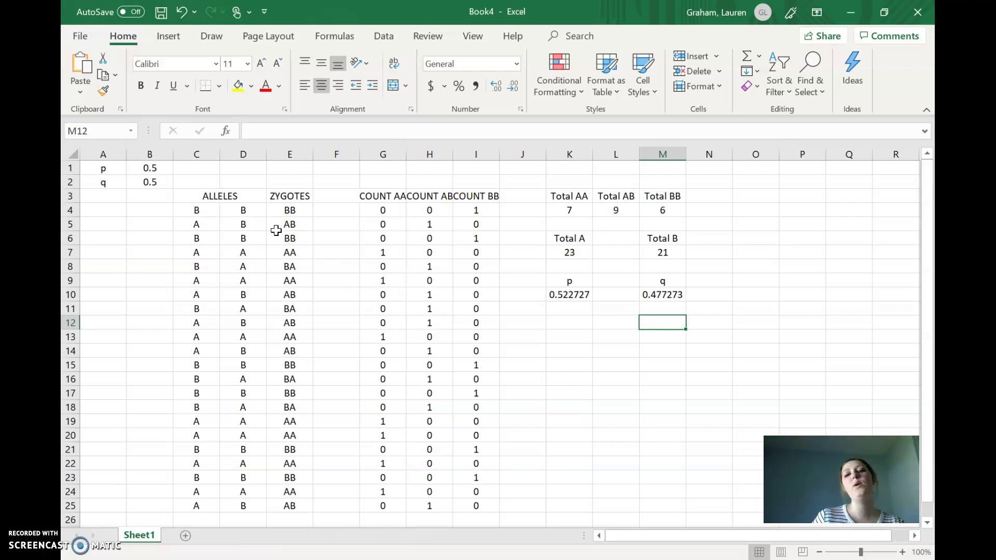
Step: Copy the whole simulation in columns A to M and paste it starting at column P
{"action": "left_click", "coordinate": [88, 156]}
{"action": "left_click_drag", "start_coordinate": [525, 176], "coordinate": [646, 165]}
{"action": "key", "text": "ctrl+c"}
{"action": "scroll", "coordinate": [674, 163], "scroll_direction": "right", "scroll_amount": 1}
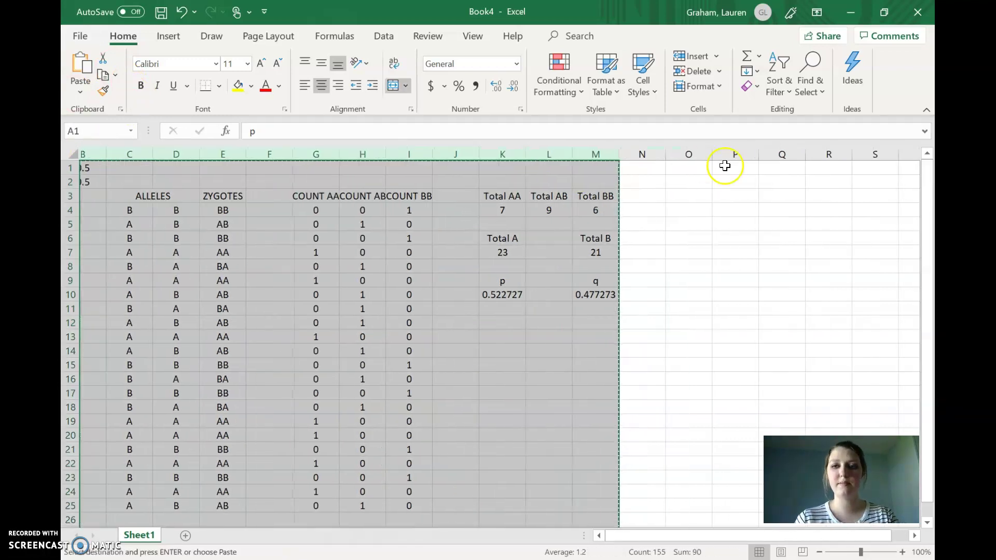
{"action": "left_click", "coordinate": [755, 153]}
{"action": "key", "text": "ctrl+v"}
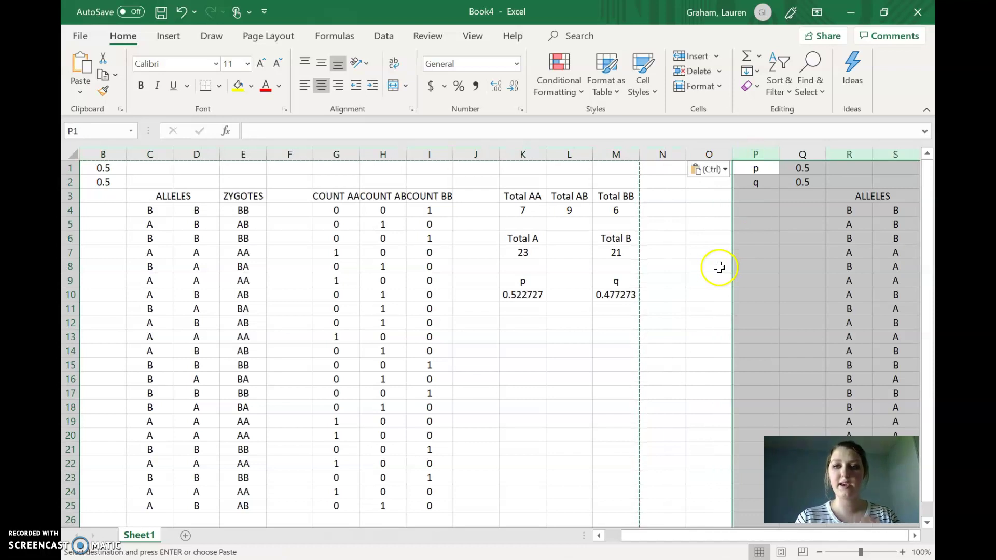
Step: Link the copied block's p in cell Q1 to the first block with =K10, and re-enter the unchanged q formula in Q2
{"action": "scroll", "coordinate": [722, 220], "scroll_direction": "left", "scroll_amount": 1}
{"action": "scroll", "coordinate": [730, 205], "scroll_direction": "right", "scroll_amount": 3}
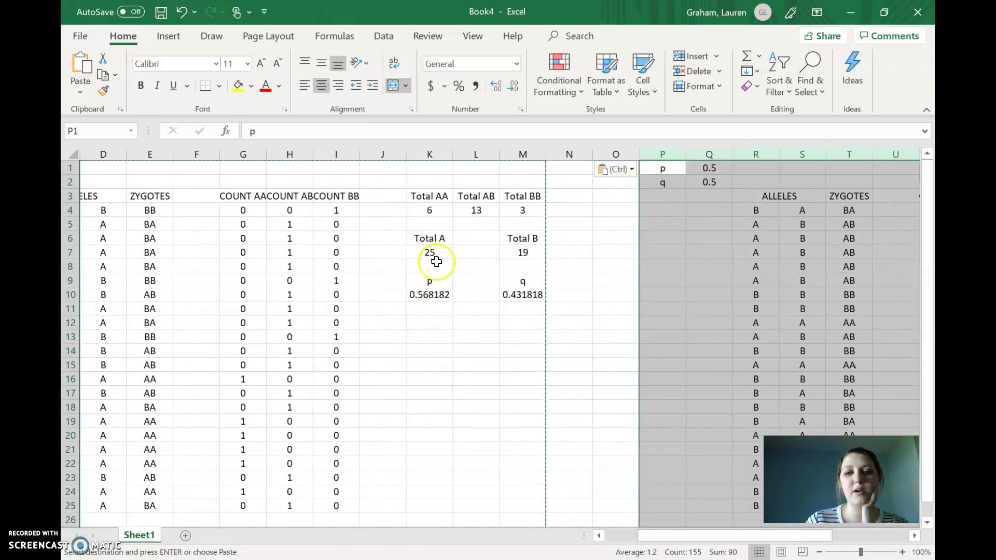
{"action": "left_click", "coordinate": [518, 300]}
{"action": "left_click", "coordinate": [469, 393]}
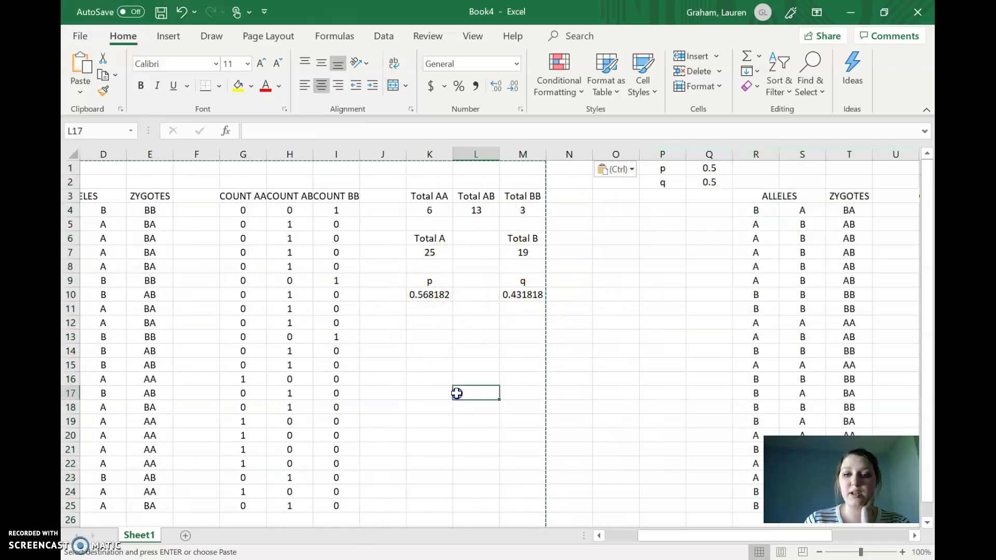
{"action": "double_click", "coordinate": [711, 169]}
{"action": "key", "text": "Delete"}
{"action": "type", "text": "="}
{"action": "left_click", "coordinate": [425, 295]}
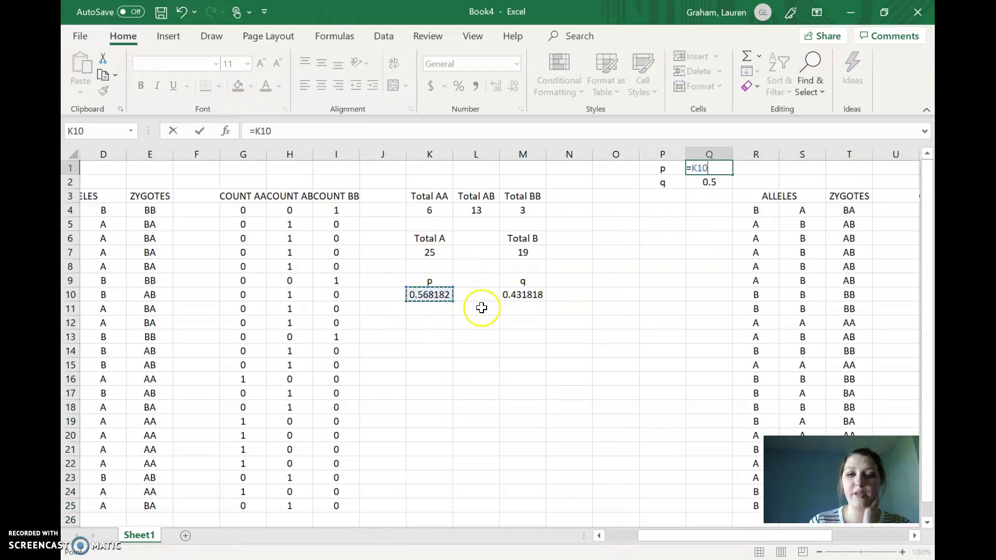
{"action": "key", "text": "Return"}
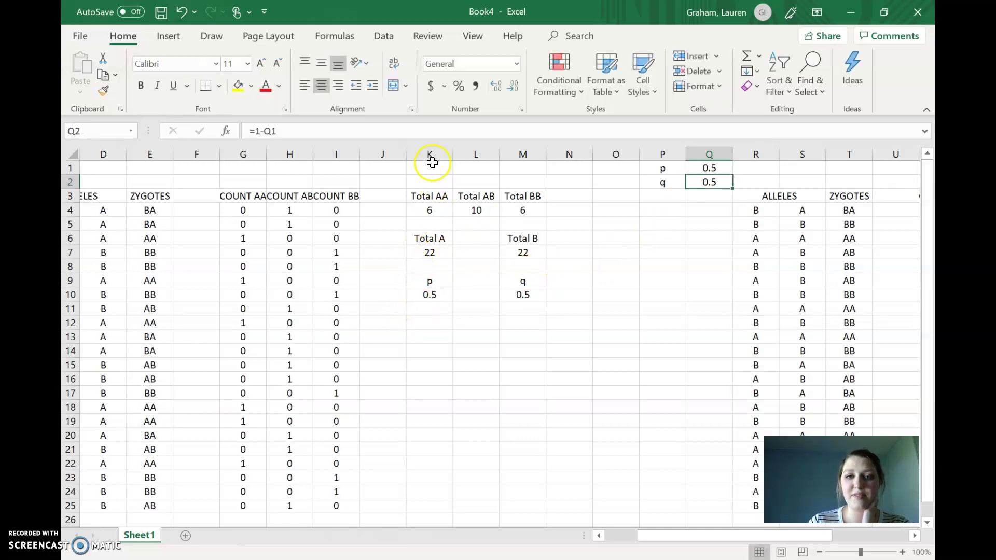
{"action": "left_click", "coordinate": [416, 132]}
{"action": "key", "text": "Return"}
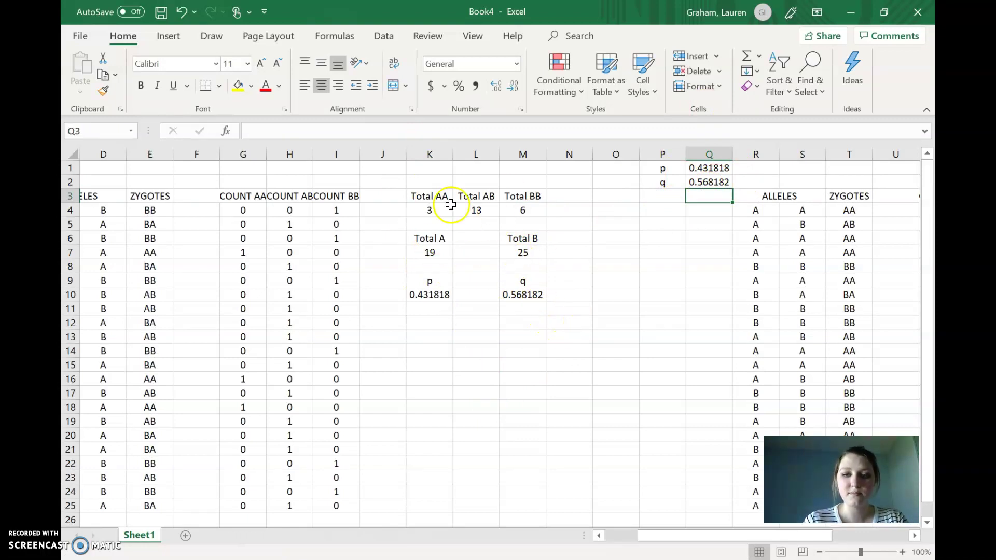
Step: Try to duplicate the second block in columns P to AB as a third block starting at column AD
{"action": "scroll", "coordinate": [470, 389], "scroll_direction": "right", "scroll_amount": 1}
{"action": "scroll", "coordinate": [471, 389], "scroll_direction": "right", "scroll_amount": 3}
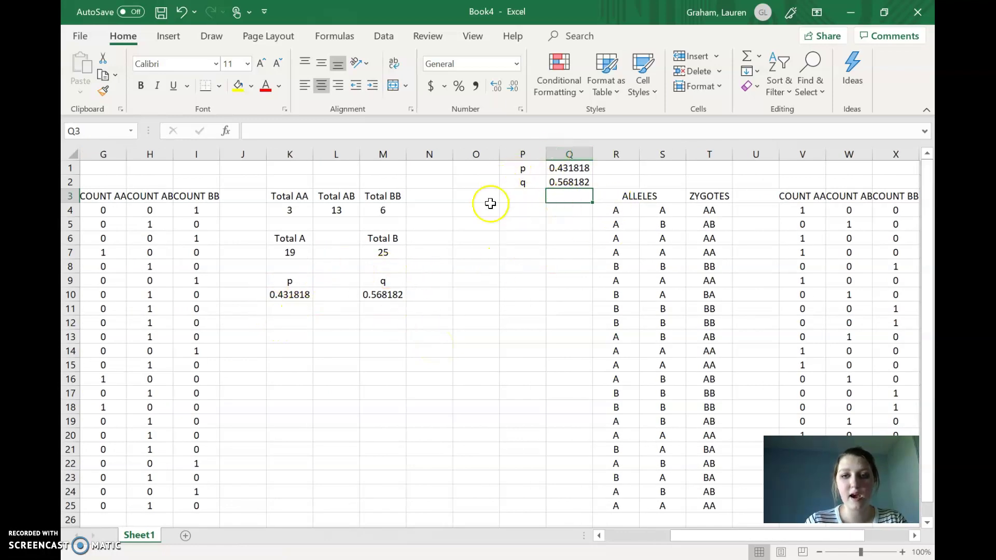
{"action": "scroll", "coordinate": [526, 201], "scroll_direction": "right", "scroll_amount": 6}
{"action": "scroll", "coordinate": [530, 201], "scroll_direction": "right", "scroll_amount": 1}
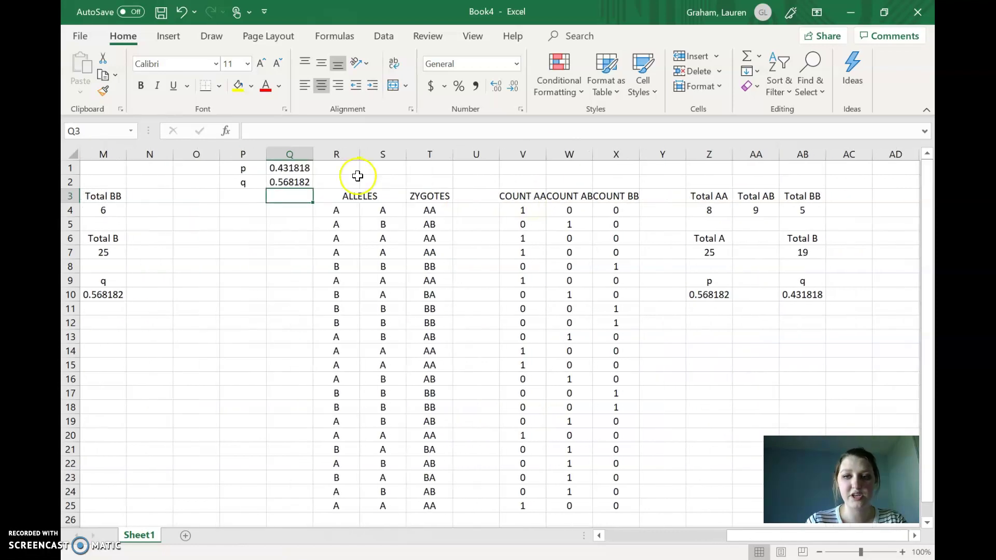
{"action": "left_click_drag", "start_coordinate": [242, 154], "coordinate": [795, 144]}
{"action": "key", "text": "ctrl+c"}
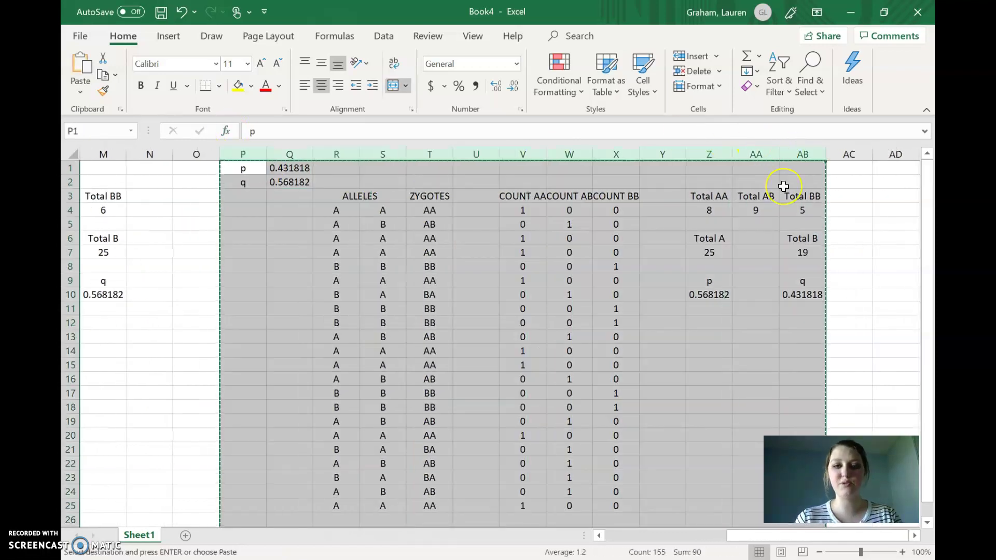
{"action": "scroll", "coordinate": [782, 185], "scroll_direction": "right", "scroll_amount": 5}
{"action": "left_click_drag", "start_coordinate": [679, 155], "coordinate": [664, 151]}
{"action": "key", "text": "ctrl+v"}
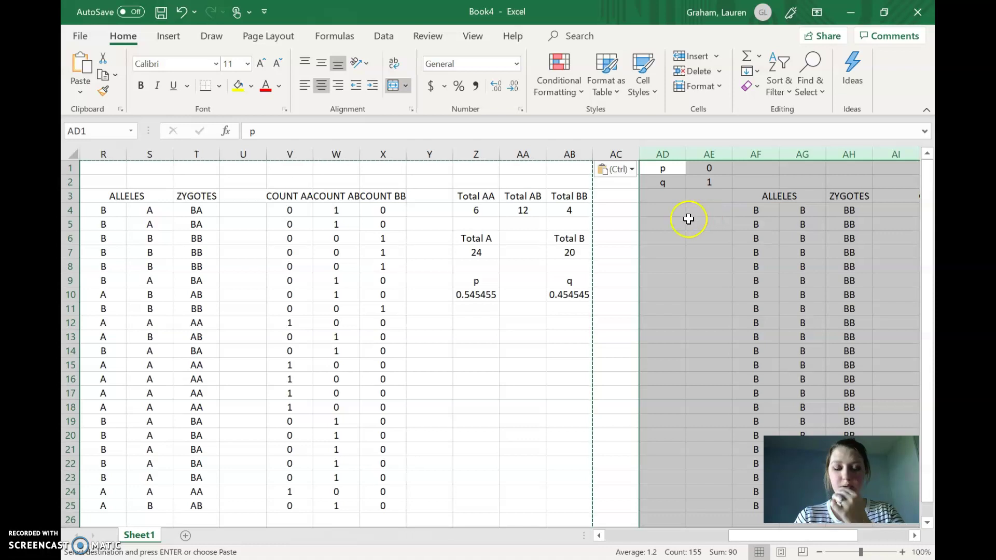
{"action": "key", "text": "ctrl+z"}
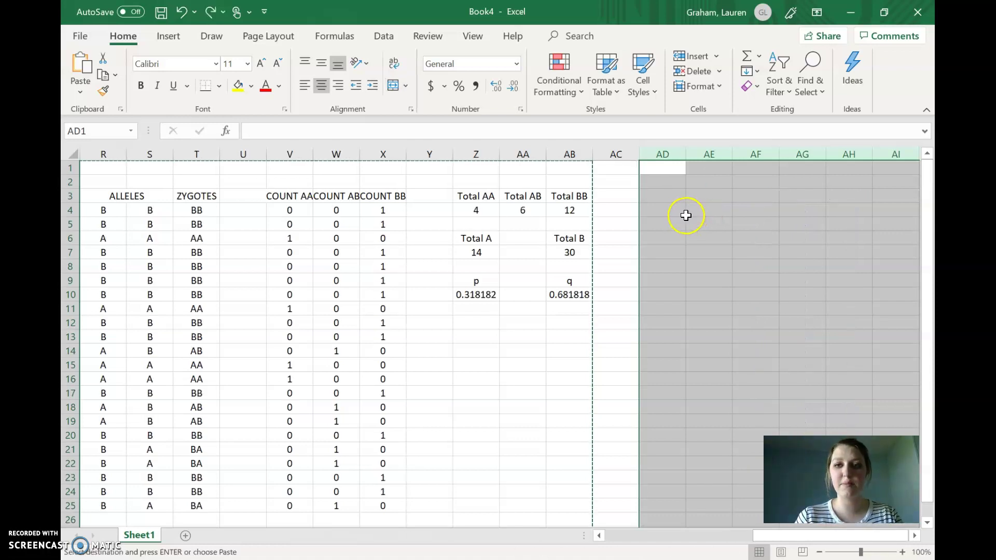
{"action": "left_click", "coordinate": [472, 310]}
{"action": "left_click", "coordinate": [445, 292]}
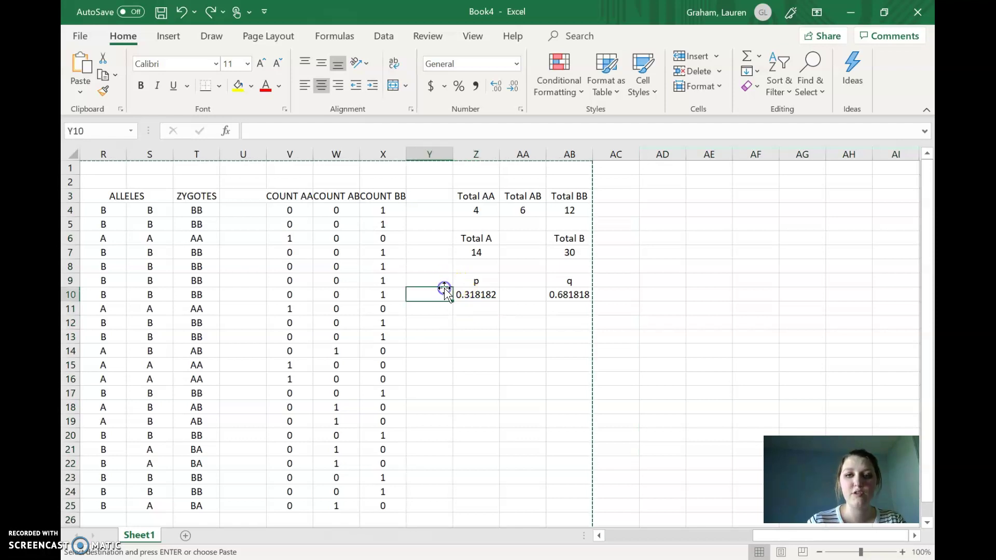
{"action": "scroll", "coordinate": [444, 290], "scroll_direction": "left", "scroll_amount": 6}
{"action": "scroll", "coordinate": [444, 289], "scroll_direction": "right", "scroll_amount": 10}
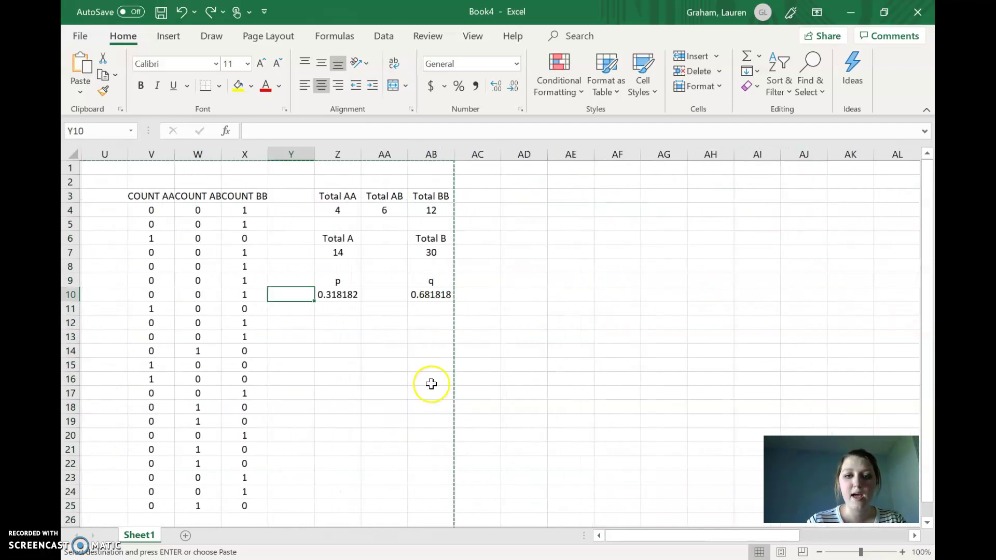
Step: Insert a 2-D clustered column chart of the first block's Total AA, Total AB and Total BB values in K3:M4
{"action": "scroll", "coordinate": [349, 322], "scroll_direction": "left", "scroll_amount": 12}
{"action": "scroll", "coordinate": [353, 323], "scroll_direction": "right", "scroll_amount": 1}
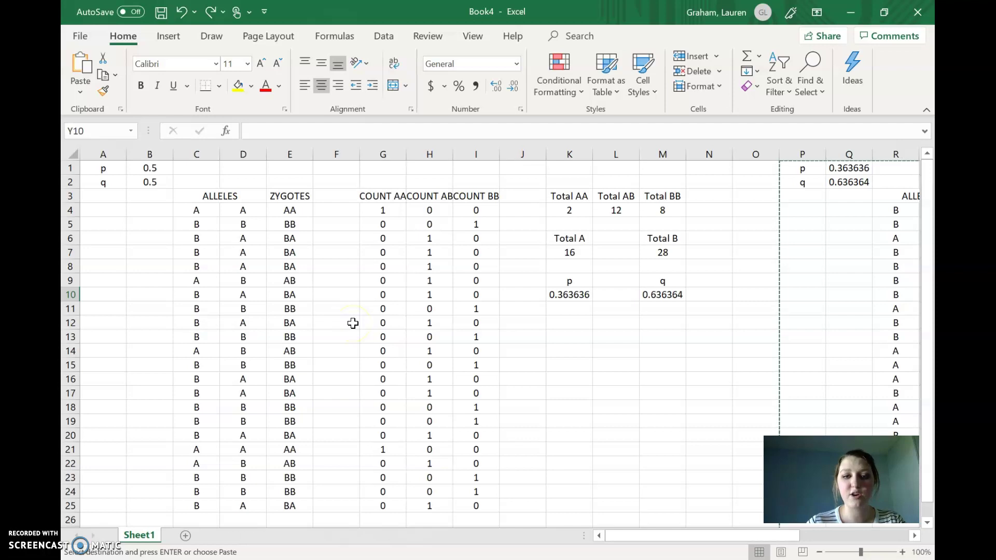
{"action": "left_click_drag", "start_coordinate": [573, 192], "coordinate": [663, 210]}
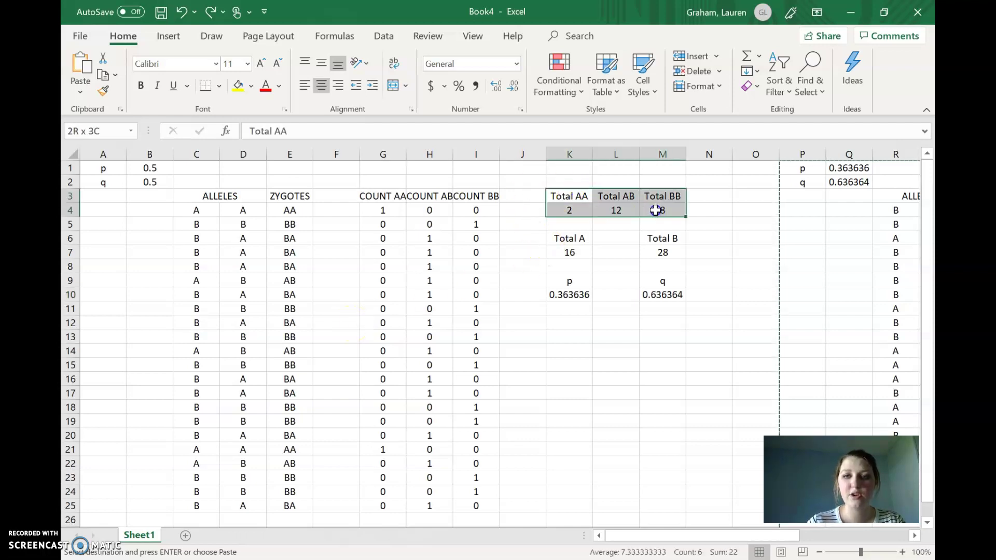
{"action": "left_click", "coordinate": [169, 38]}
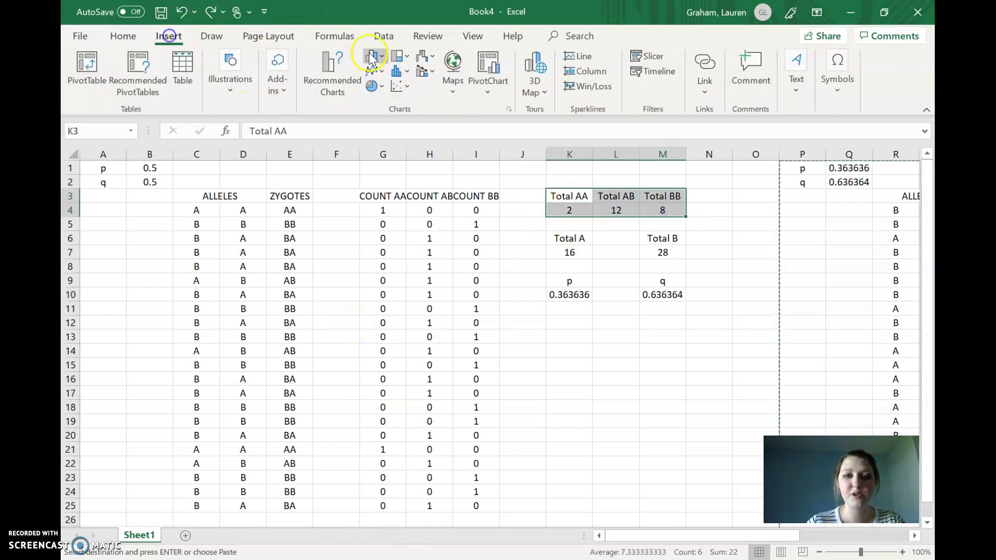
{"action": "left_click", "coordinate": [380, 57]}
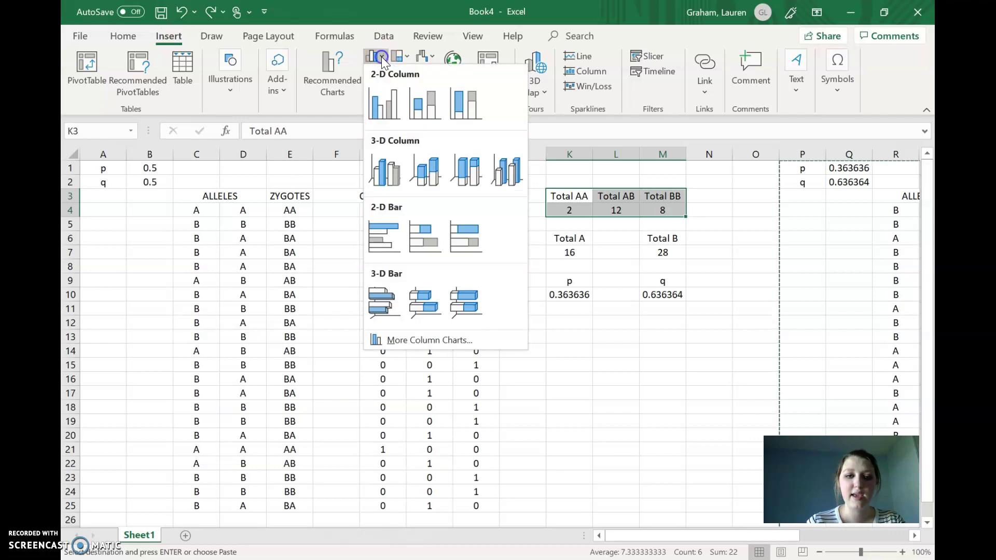
{"action": "left_click", "coordinate": [390, 113]}
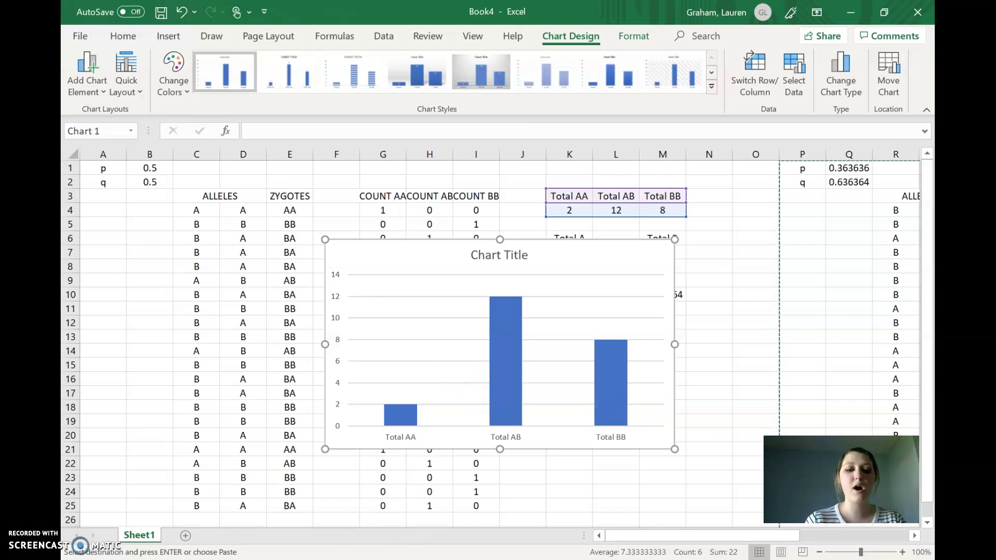
Step: Switch to the Real Hardy Weinberg Equation workbook and examine the Gen1 to Gen5 totals table, its scatter chart and the formula in CB4
{"action": "mouse_move", "coordinate": [238, 557]}
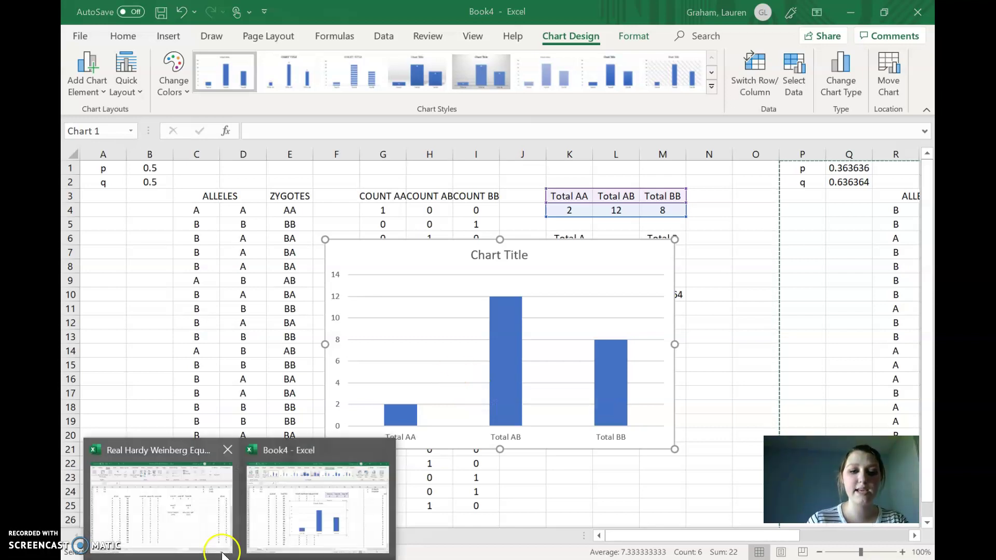
{"action": "left_click", "coordinate": [211, 540]}
{"action": "scroll", "coordinate": [602, 435], "scroll_direction": "right", "scroll_amount": 20}
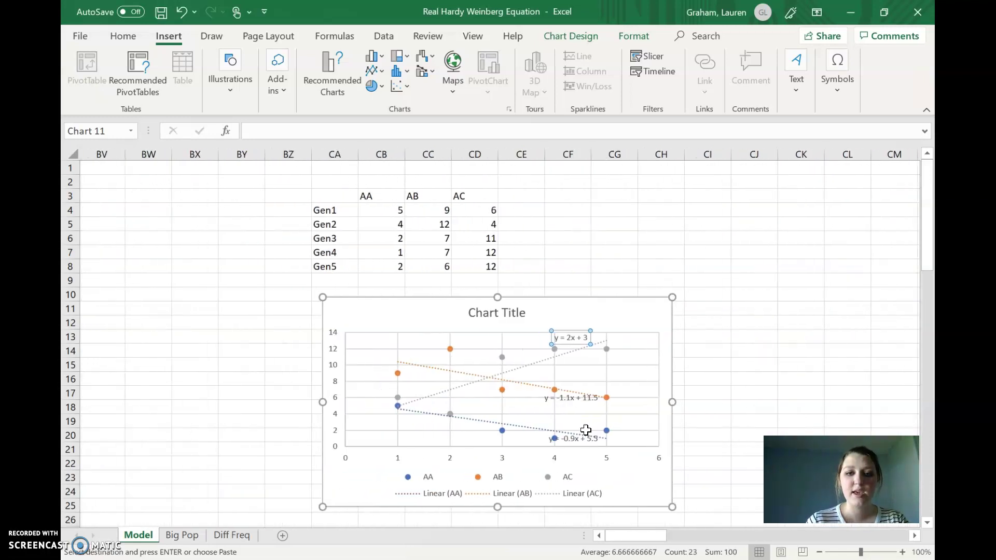
{"action": "scroll", "coordinate": [584, 435], "scroll_direction": "left", "scroll_amount": 2}
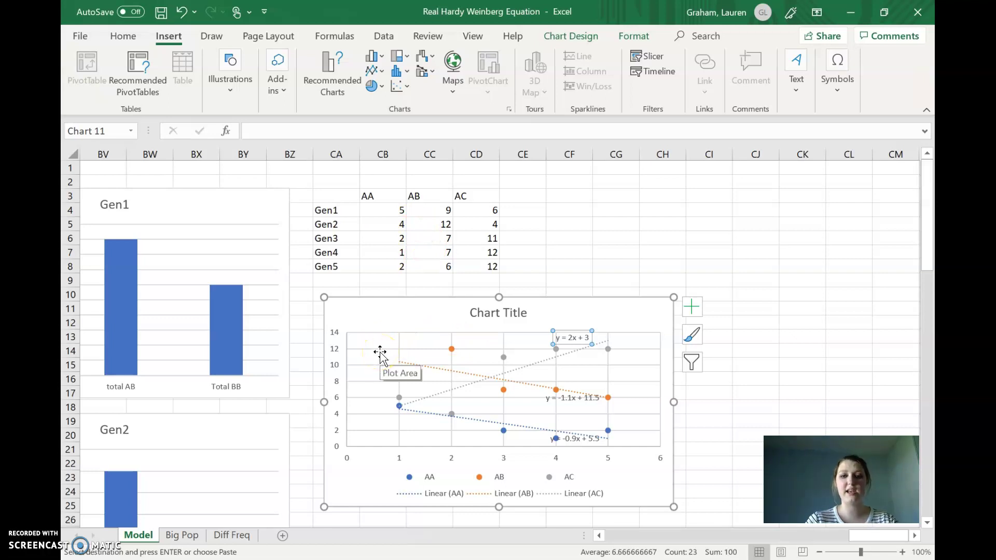
{"action": "left_click", "coordinate": [371, 210]}
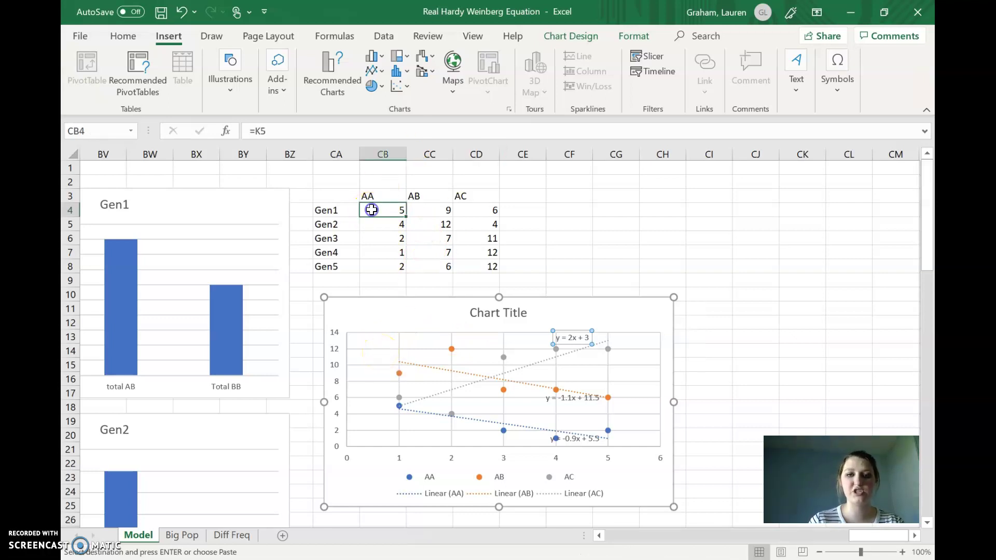